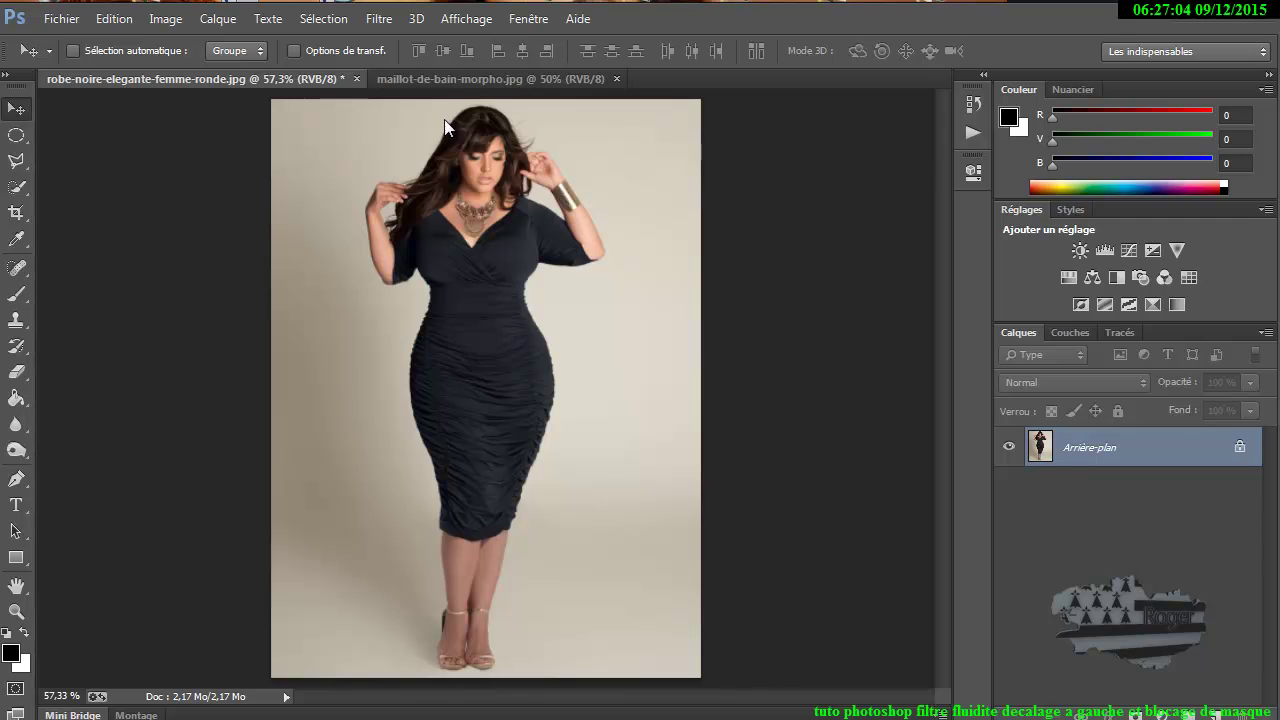
# Step: Glance at the swimsuit photo, then open the Fluidité (Liquify) filter on robe-noire-elegante-femme-ronde.jpg in advanced mode
pyautogui.click(468, 80)
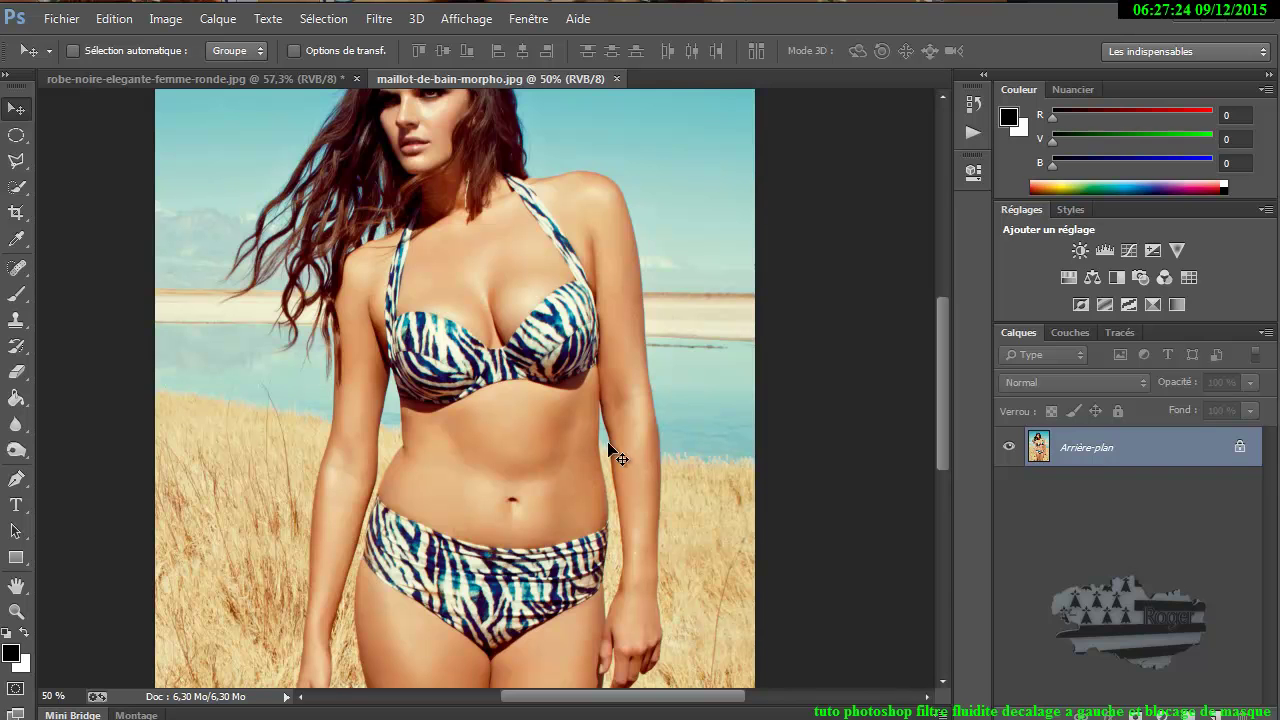
pyautogui.click(202, 77)
pyautogui.click(381, 20)
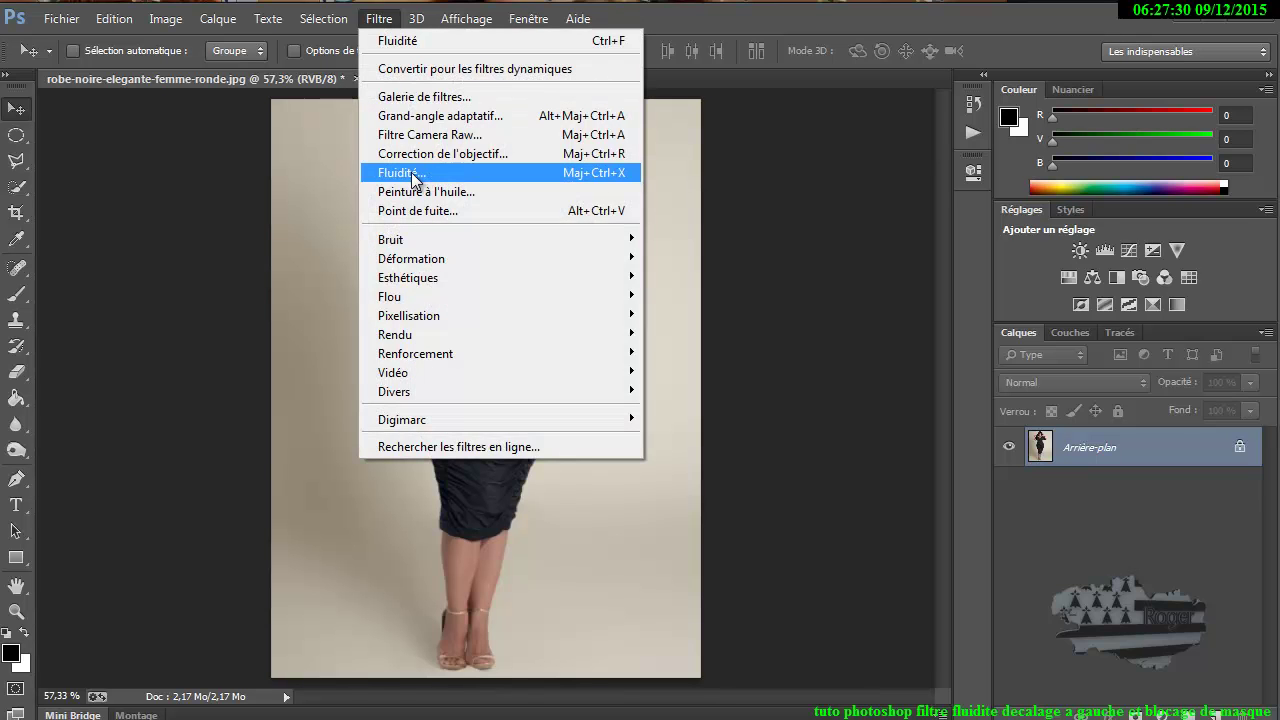
pyautogui.click(412, 172)
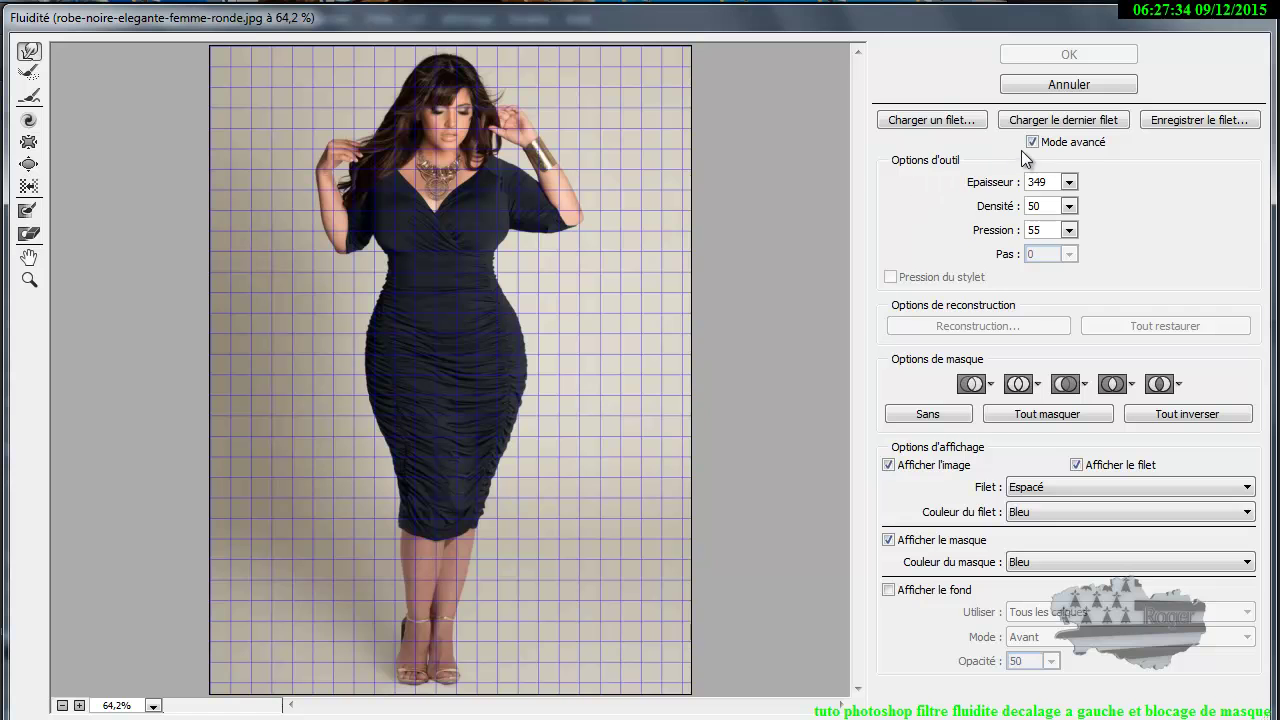
pyautogui.click(1031, 141)
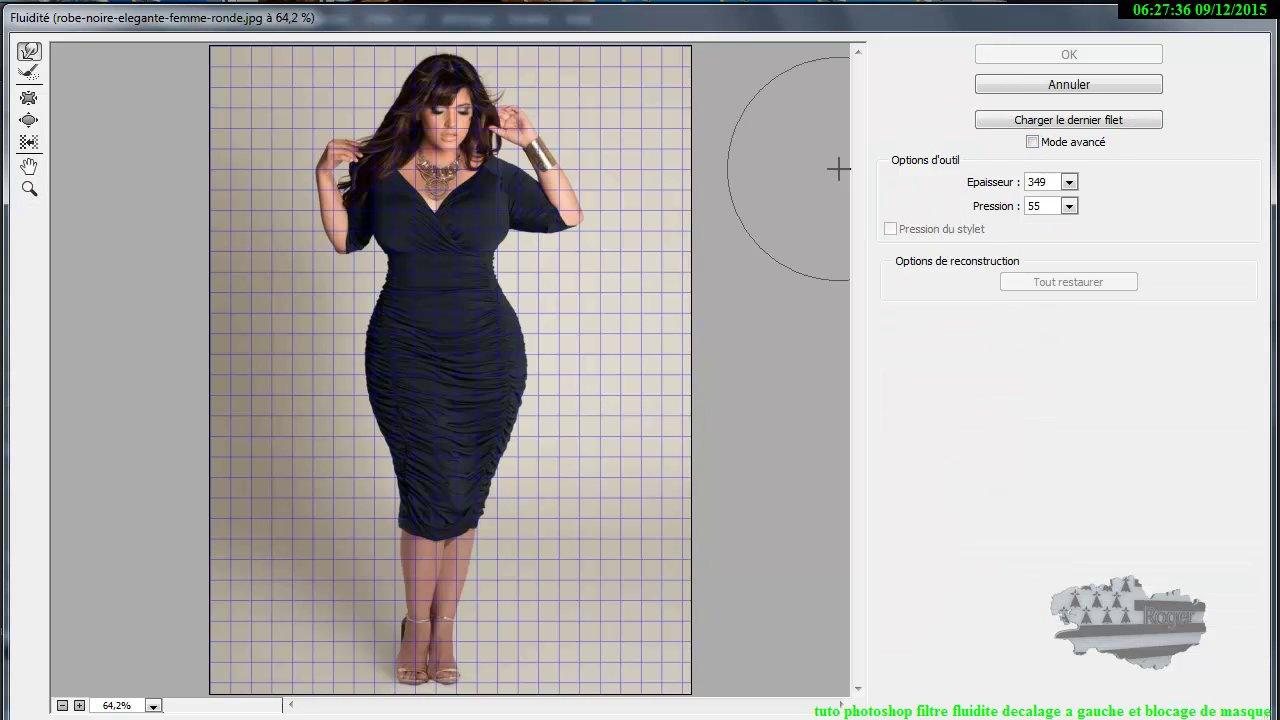
pyautogui.click(1031, 141)
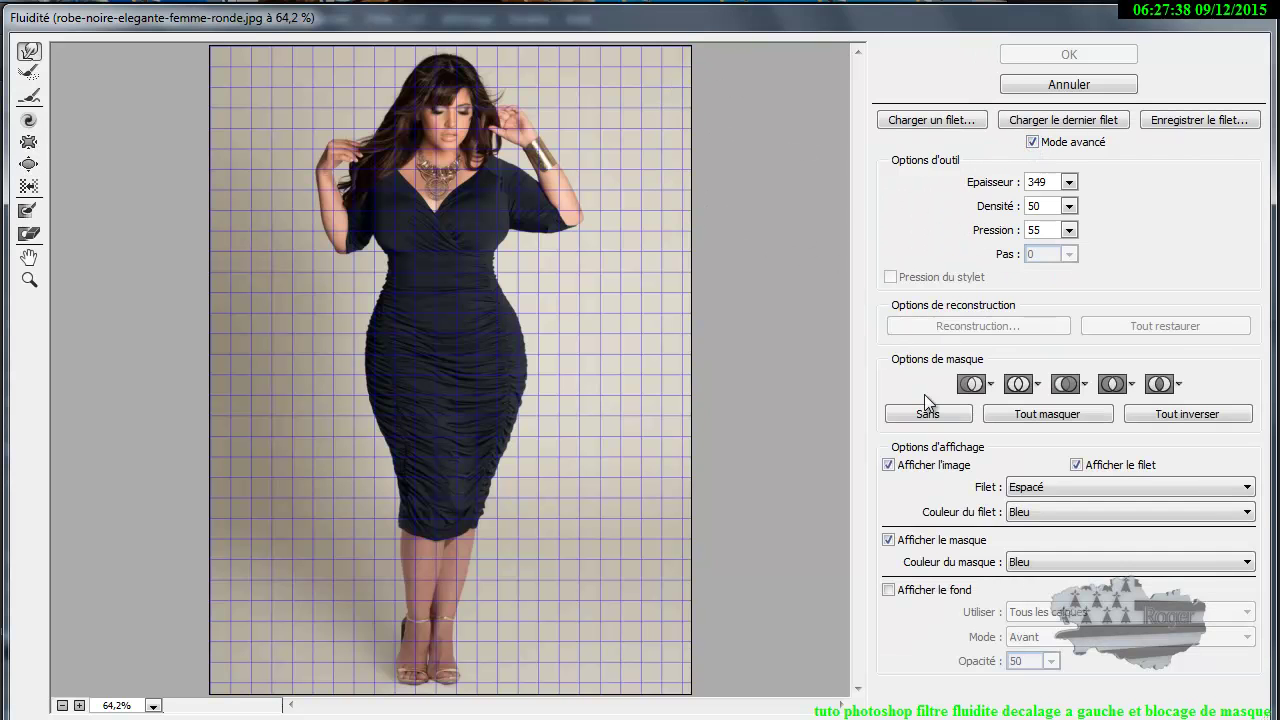
# Step: Set the Liquify mesh size to Moyen and its colour to Gris, and hide the mesh
pyautogui.click(1054, 485)
pyautogui.click(1043, 515)
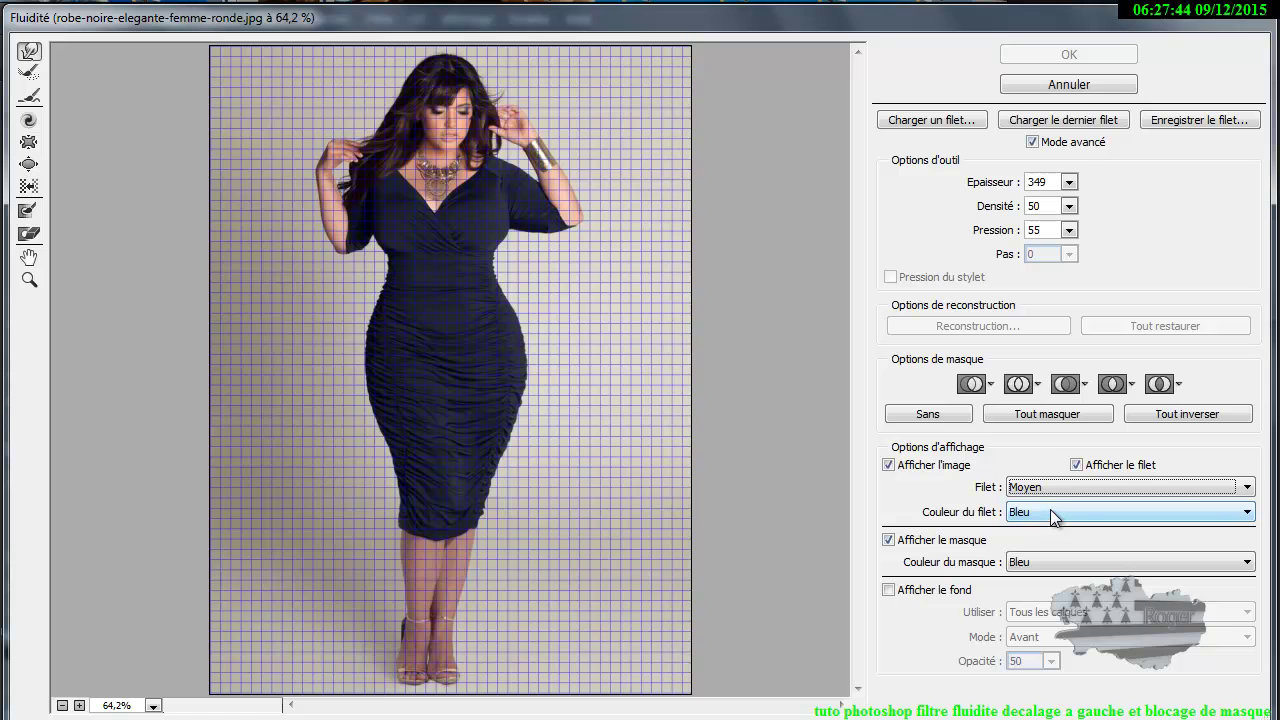
pyautogui.click(1051, 507)
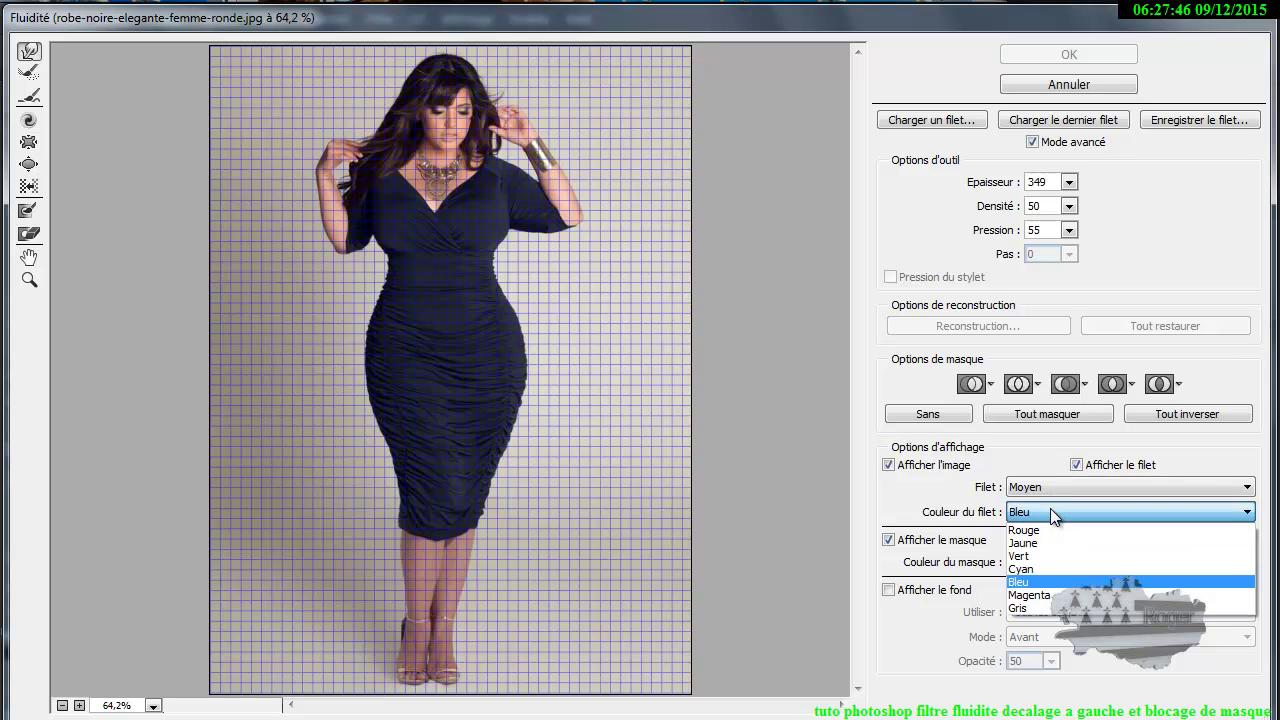
pyautogui.click(1045, 527)
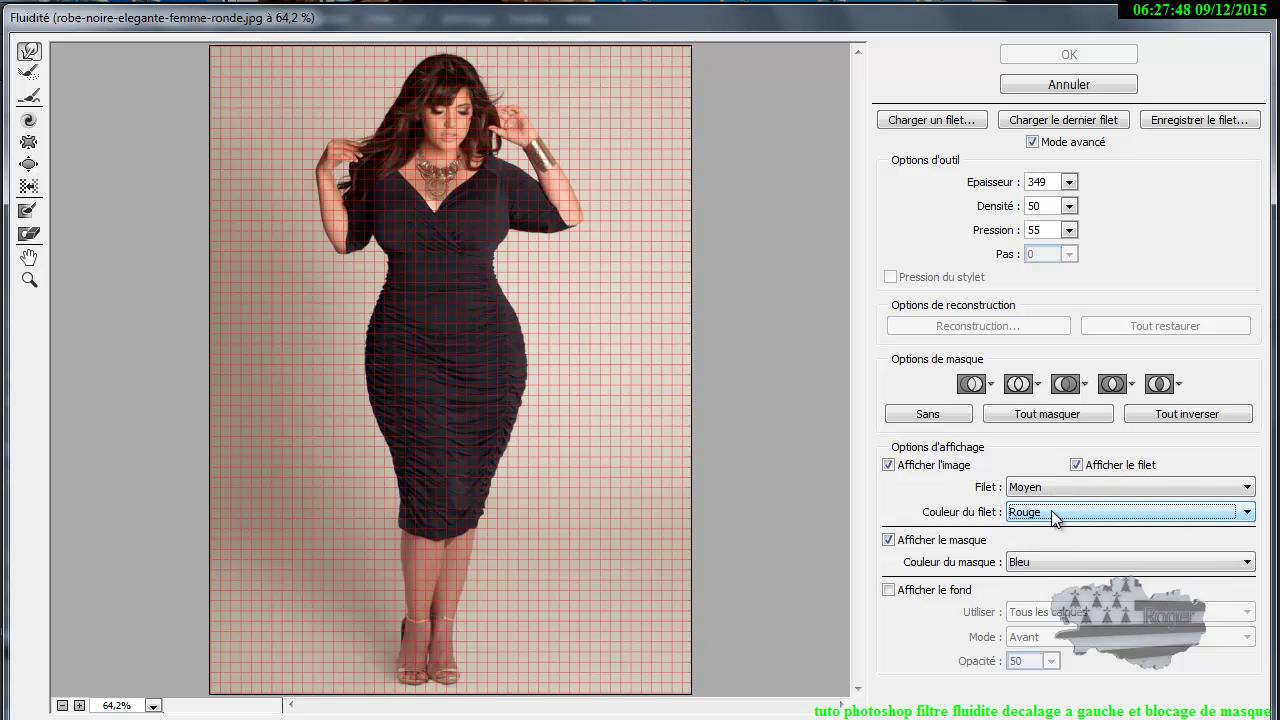
pyautogui.click(1051, 510)
pyautogui.click(1053, 604)
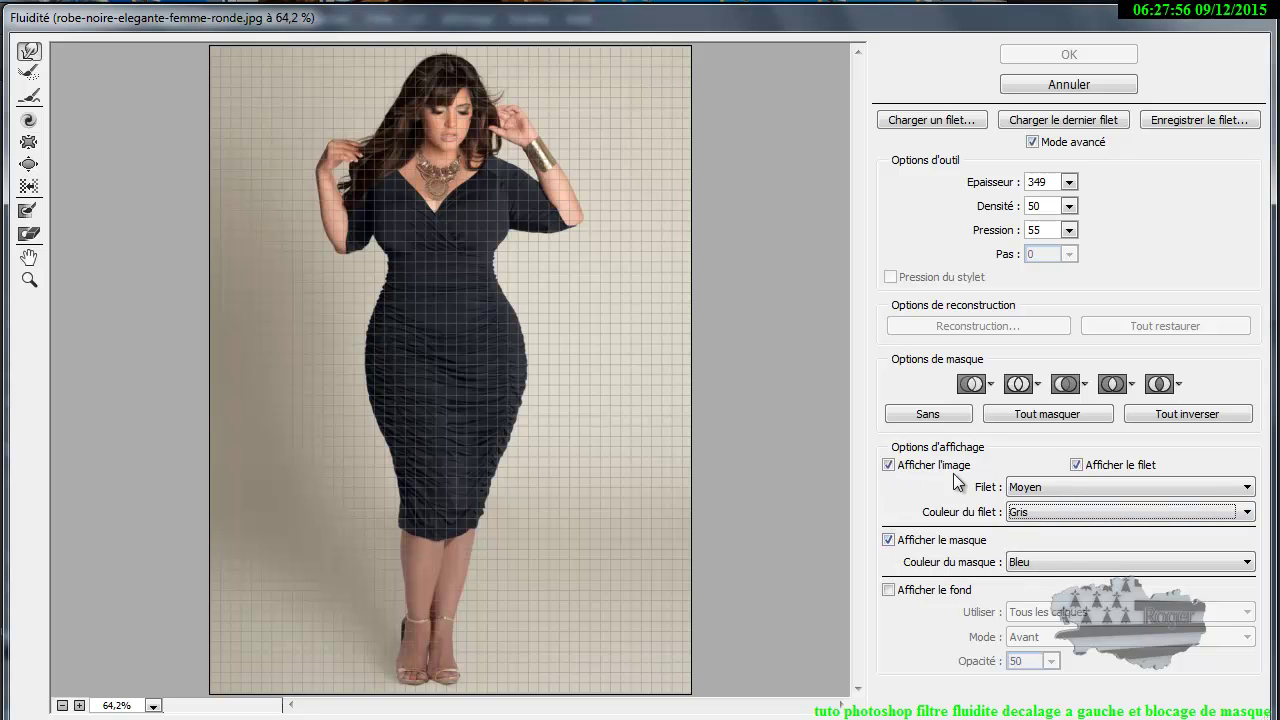
pyautogui.click(1076, 465)
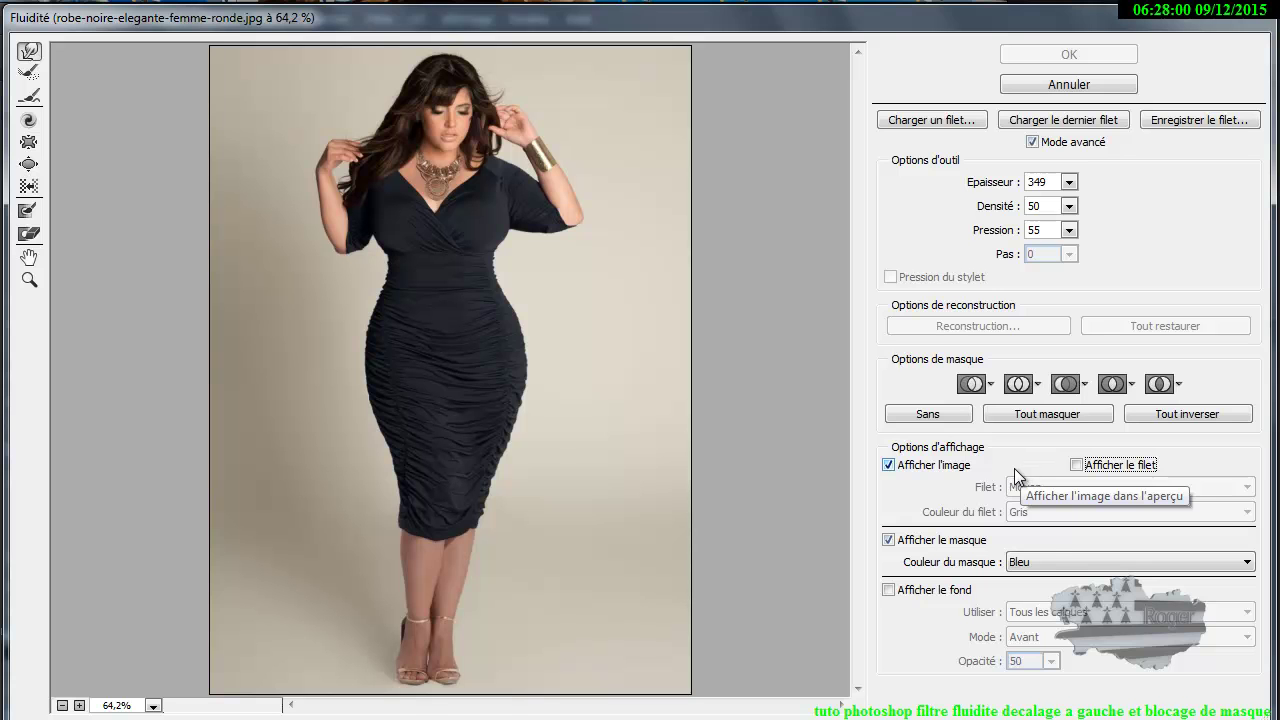
# Step: Set the mask colour to Rouge and turn off advanced mode
pyautogui.click(1049, 561)
pyautogui.click(1044, 581)
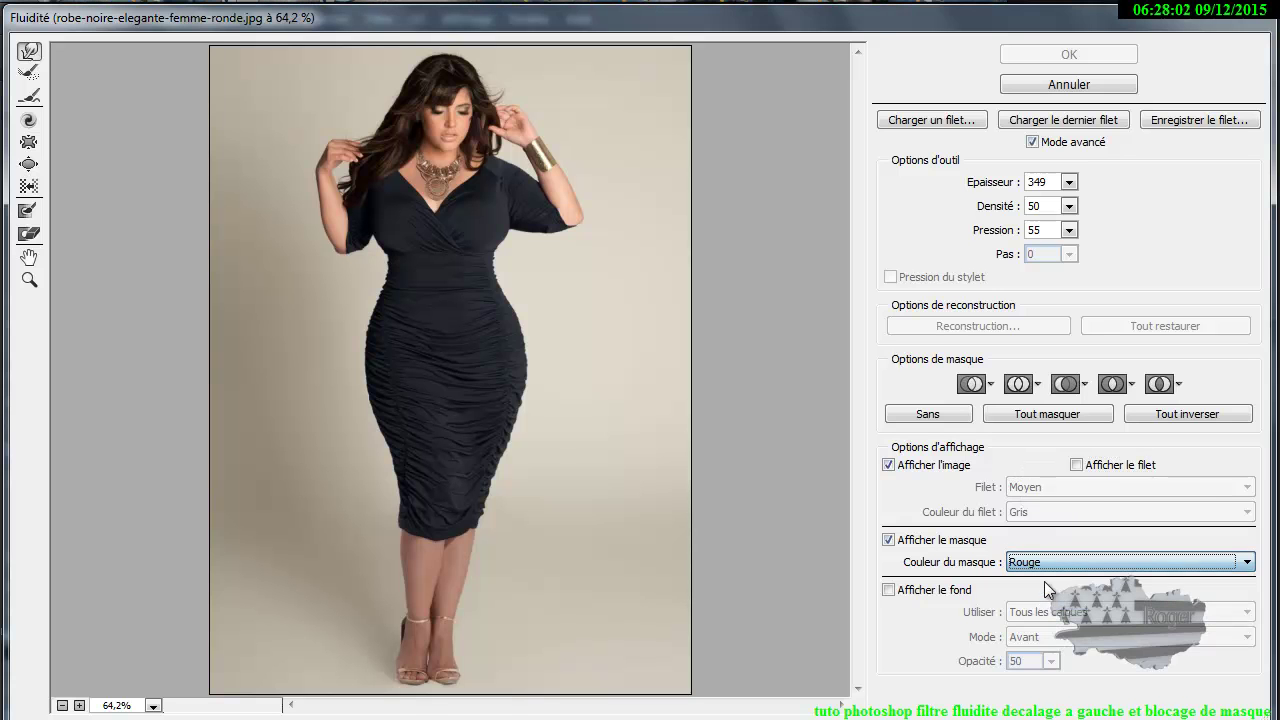
pyautogui.click(1031, 143)
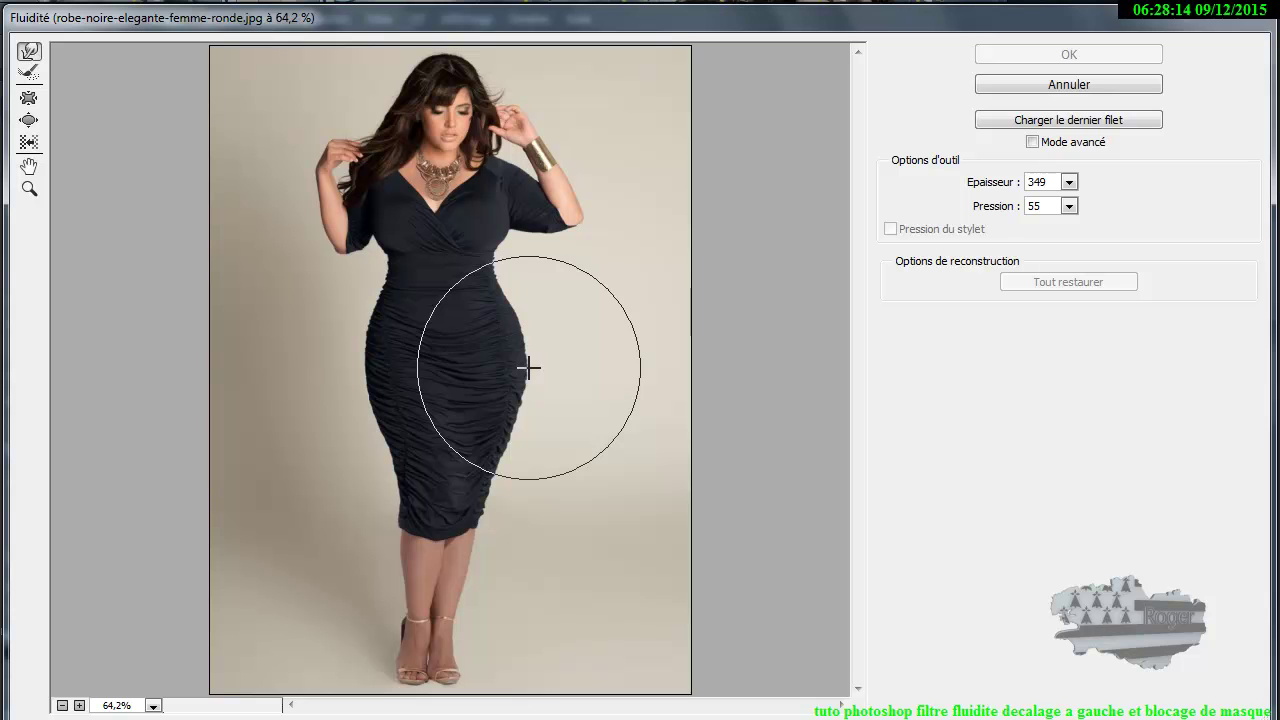
# Step: Zoom to 100%, reduce the Forward Warp brush size to 85 and try it on the dress's right hip edge
pyautogui.press('alt')
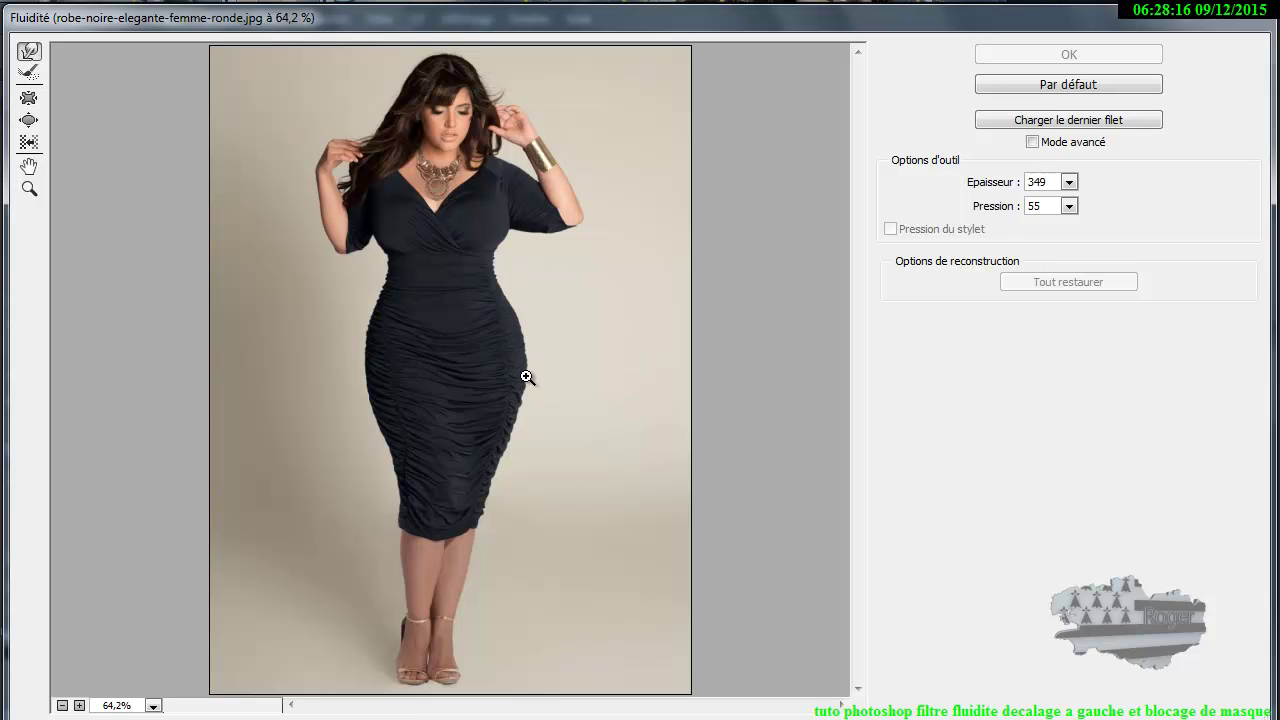
pyautogui.click(527, 377)
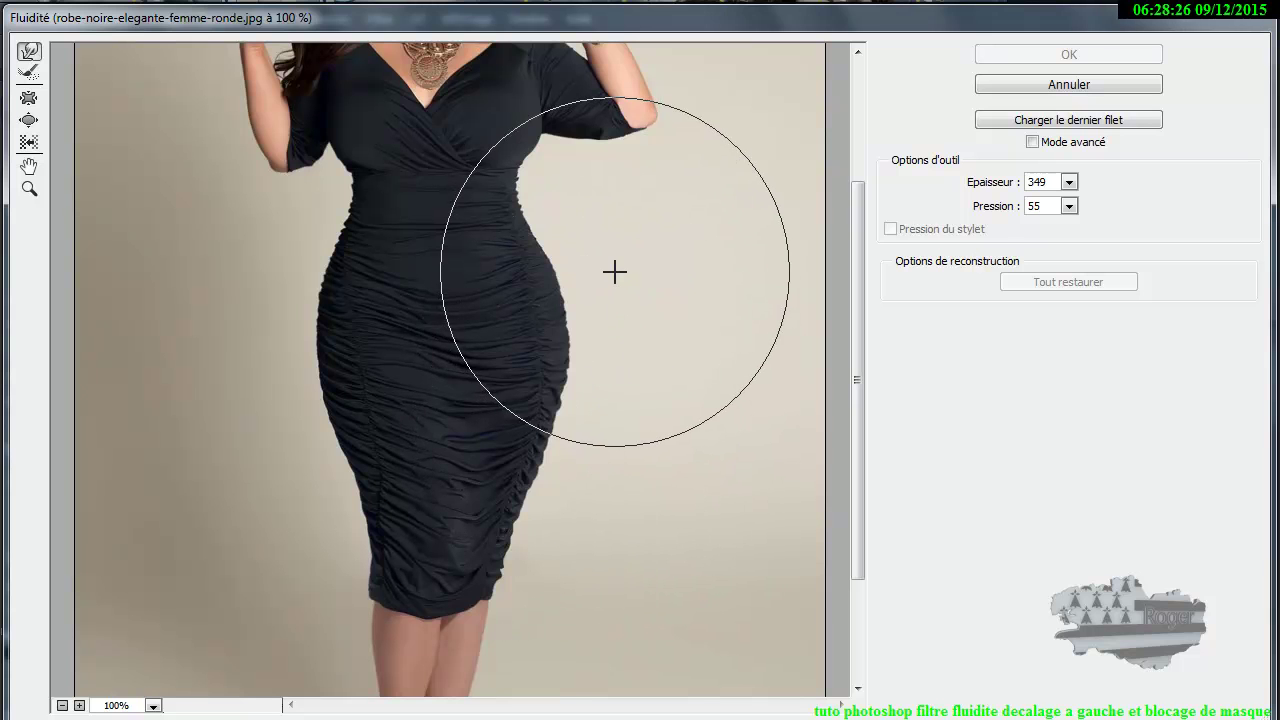
pyautogui.moveTo(616, 261); pyautogui.dragTo(484, 276)
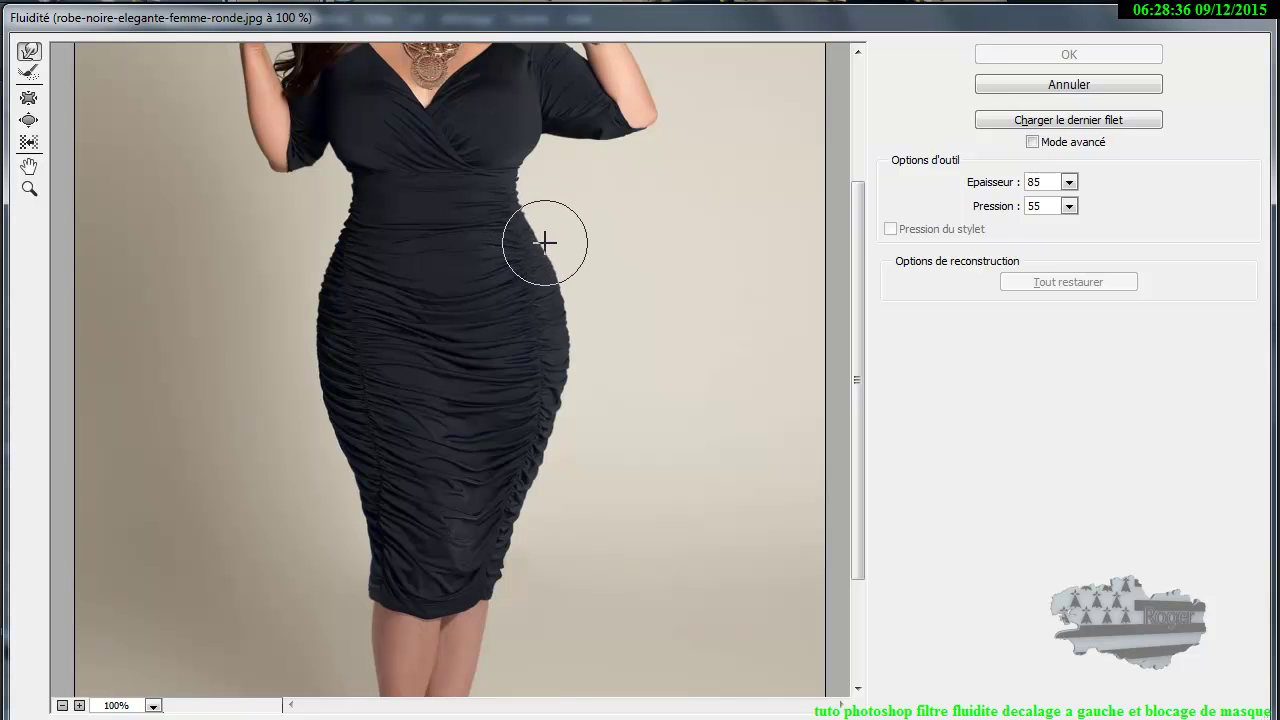
pyautogui.click(567, 303)
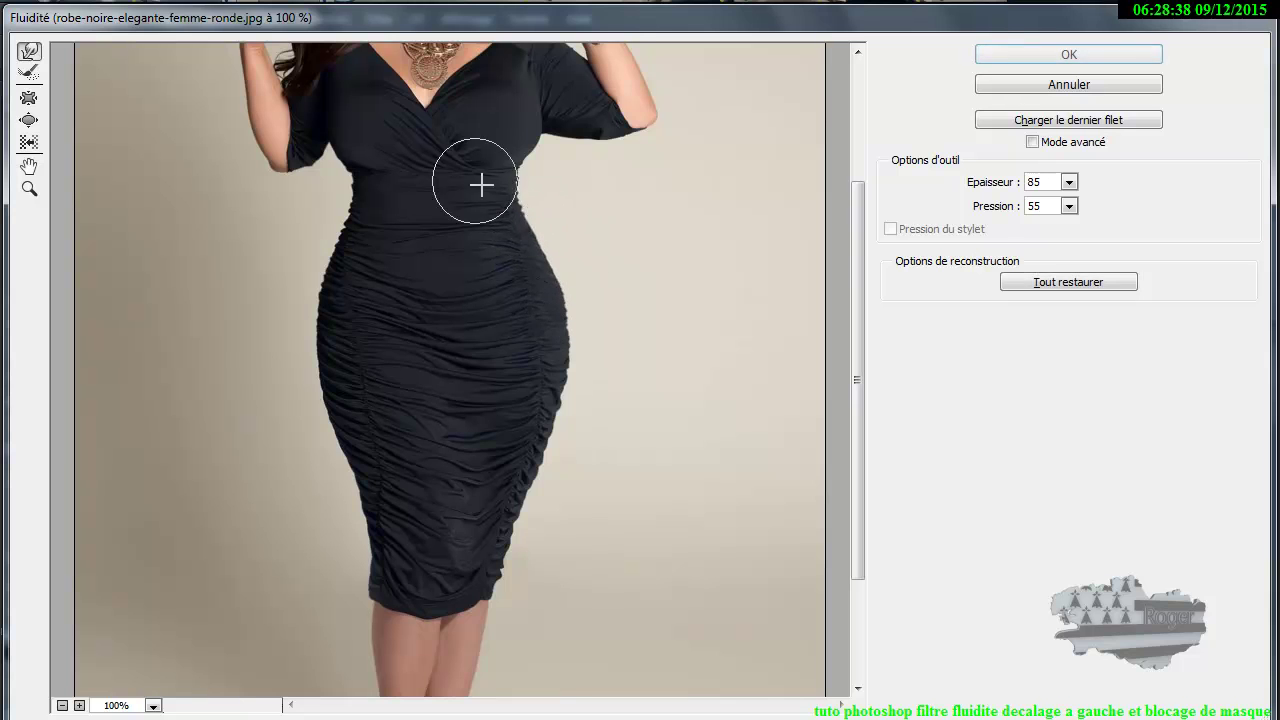
# Step: Try the Push Left tool downward along the dress's right edge to widen it, and restore the whole image
pyautogui.click(29, 73)
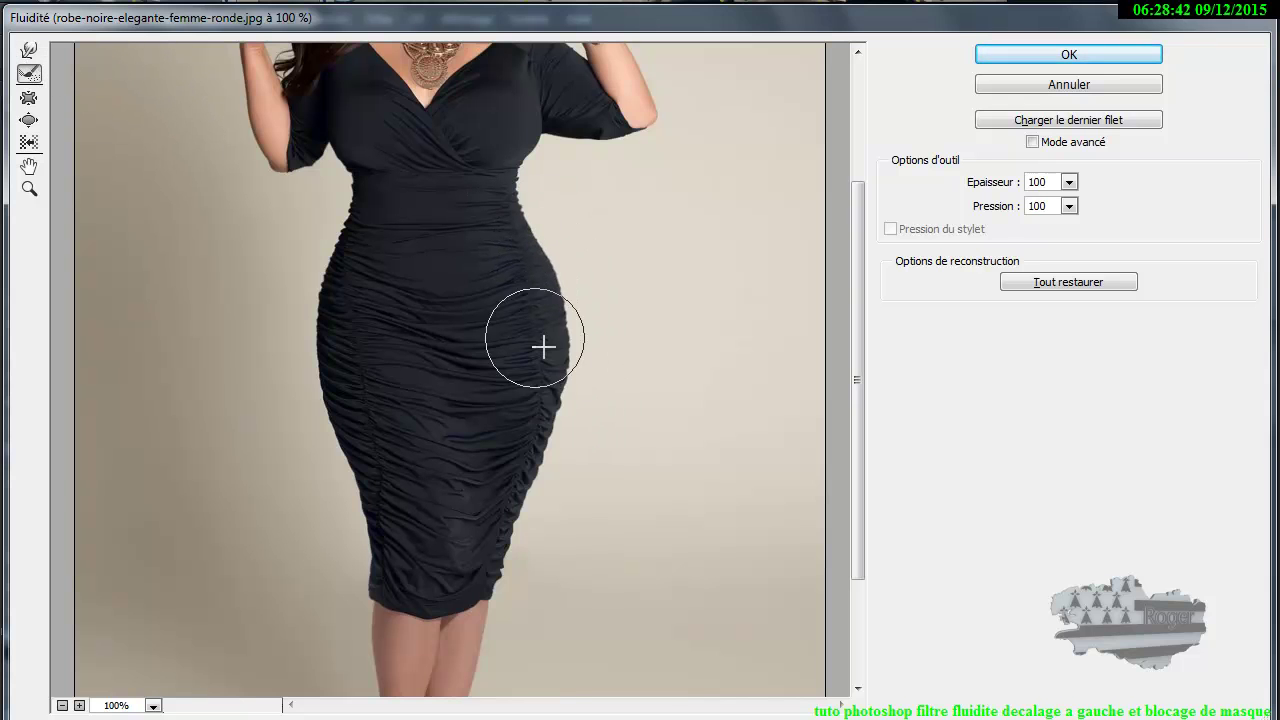
pyautogui.click(29, 143)
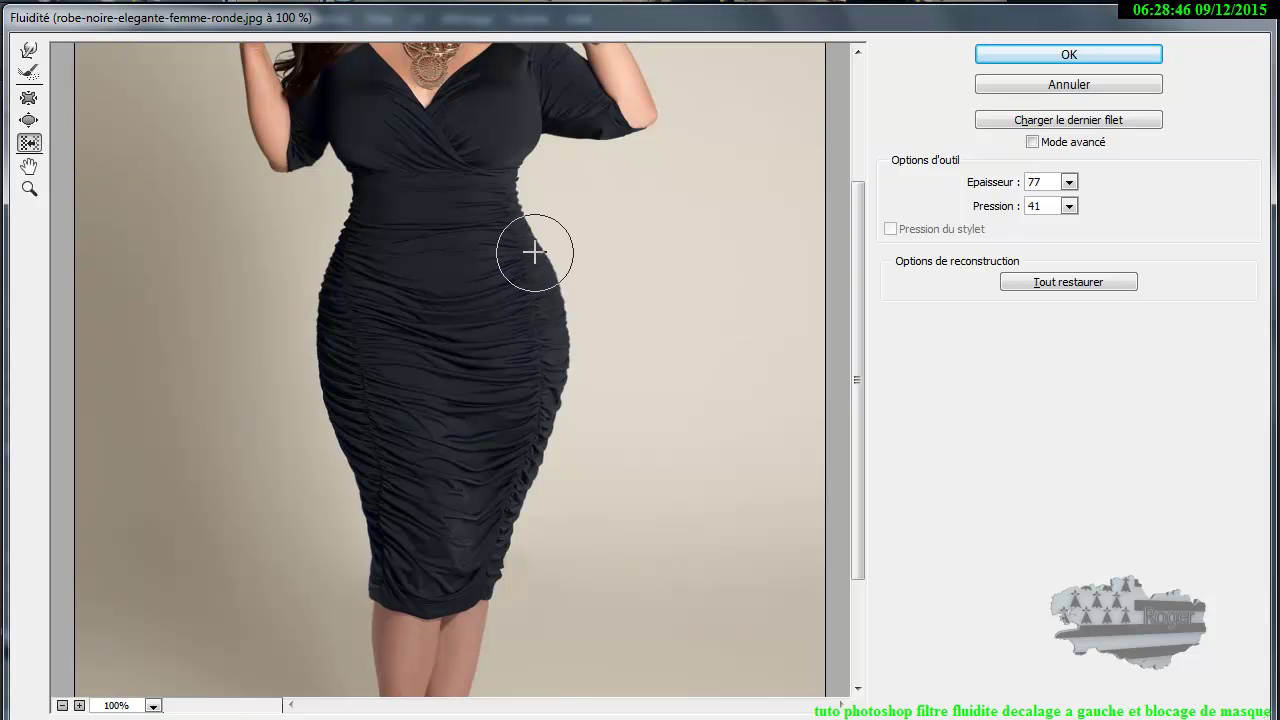
pyautogui.moveTo(538, 243)
pyautogui.mouseDown()
pyautogui.moveTo(557, 283)
pyautogui.moveTo(569, 389)
pyautogui.moveTo(497, 585)
pyautogui.mouseUp()
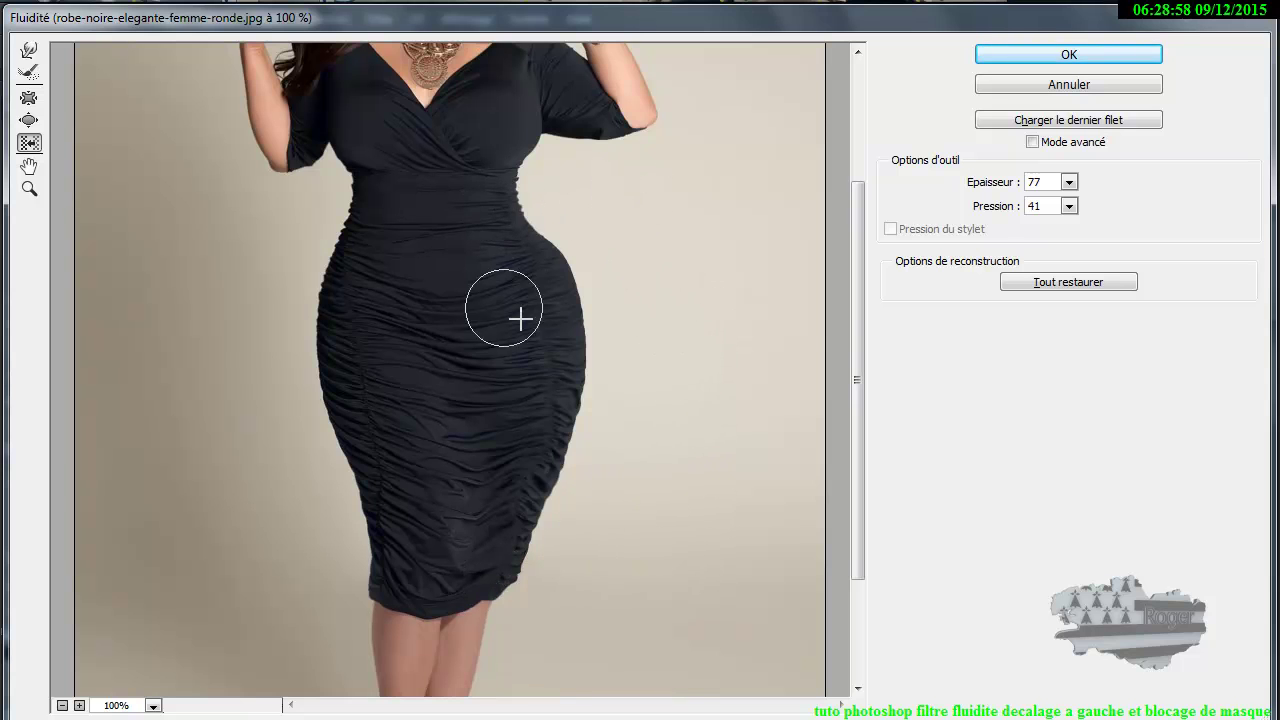
pyautogui.click(1054, 281)
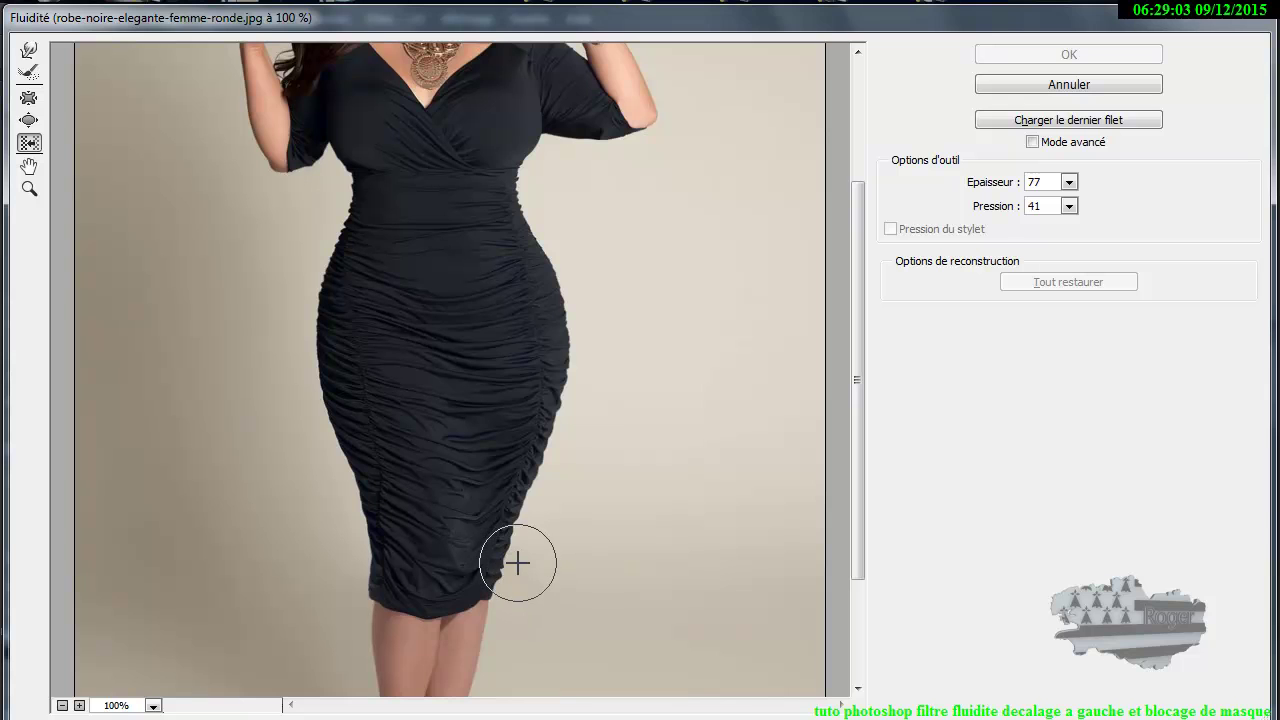
# Step: Narrow the dress's right edge with an upward Push Left stroke, try the same on the left edge and reconstruct that bulge
pyautogui.moveTo(517, 562)
pyautogui.mouseDown()
pyautogui.moveTo(546, 491)
pyautogui.moveTo(574, 331)
pyautogui.moveTo(542, 181)
pyautogui.mouseUp()
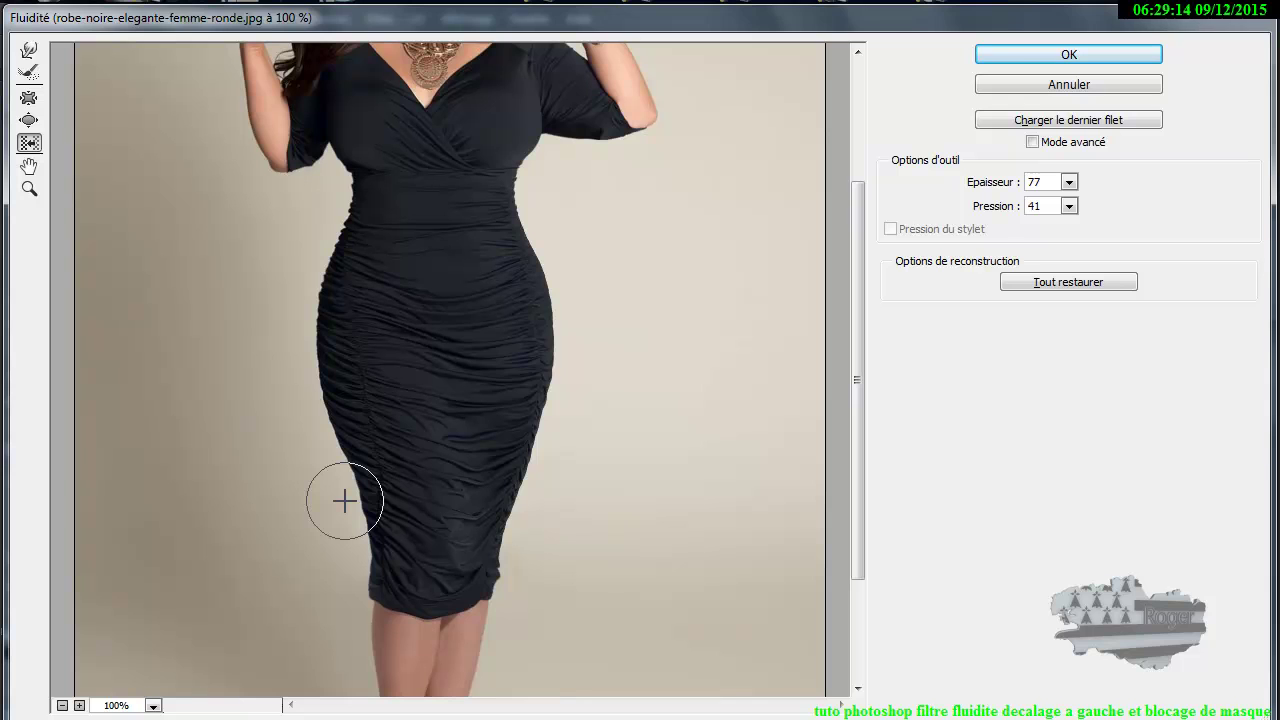
pyautogui.moveTo(343, 500); pyautogui.dragTo(333, 421)
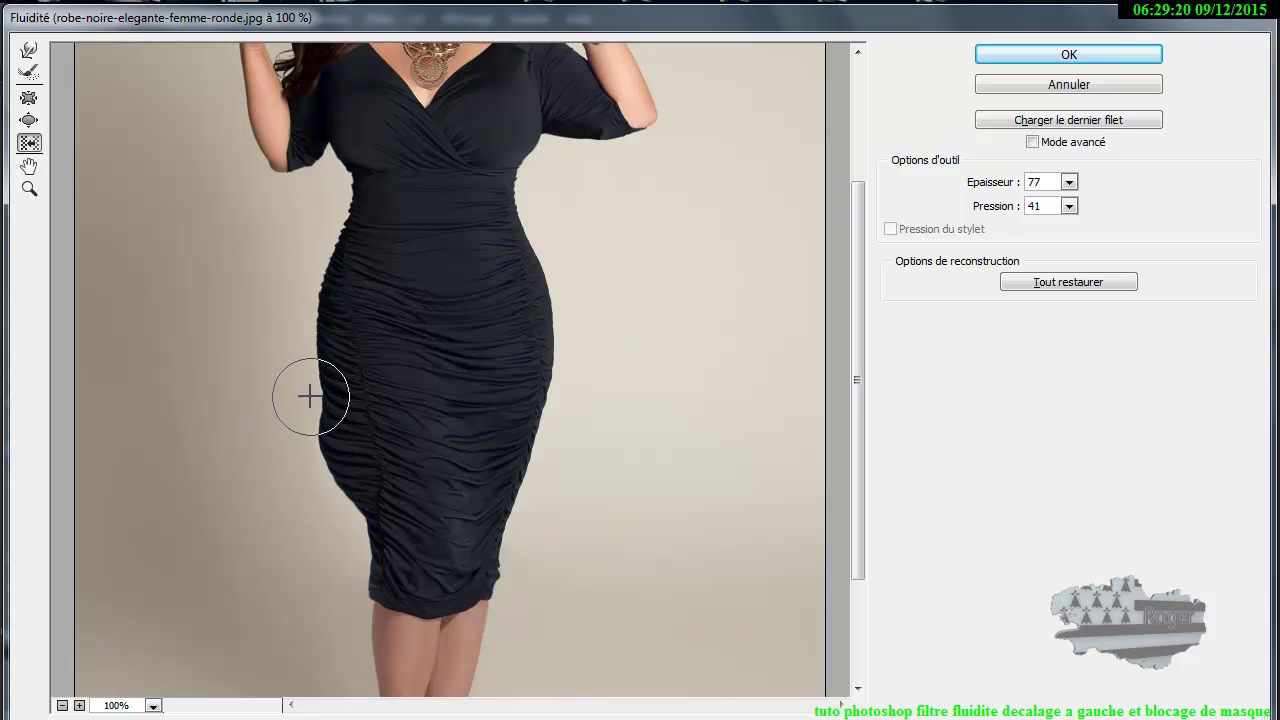
pyautogui.click(30, 73)
pyautogui.moveTo(296, 283)
pyautogui.mouseDown()
pyautogui.moveTo(297, 352)
pyautogui.moveTo(350, 483)
pyautogui.moveTo(320, 414)
pyautogui.moveTo(346, 414)
pyautogui.moveTo(314, 335)
pyautogui.mouseUp()
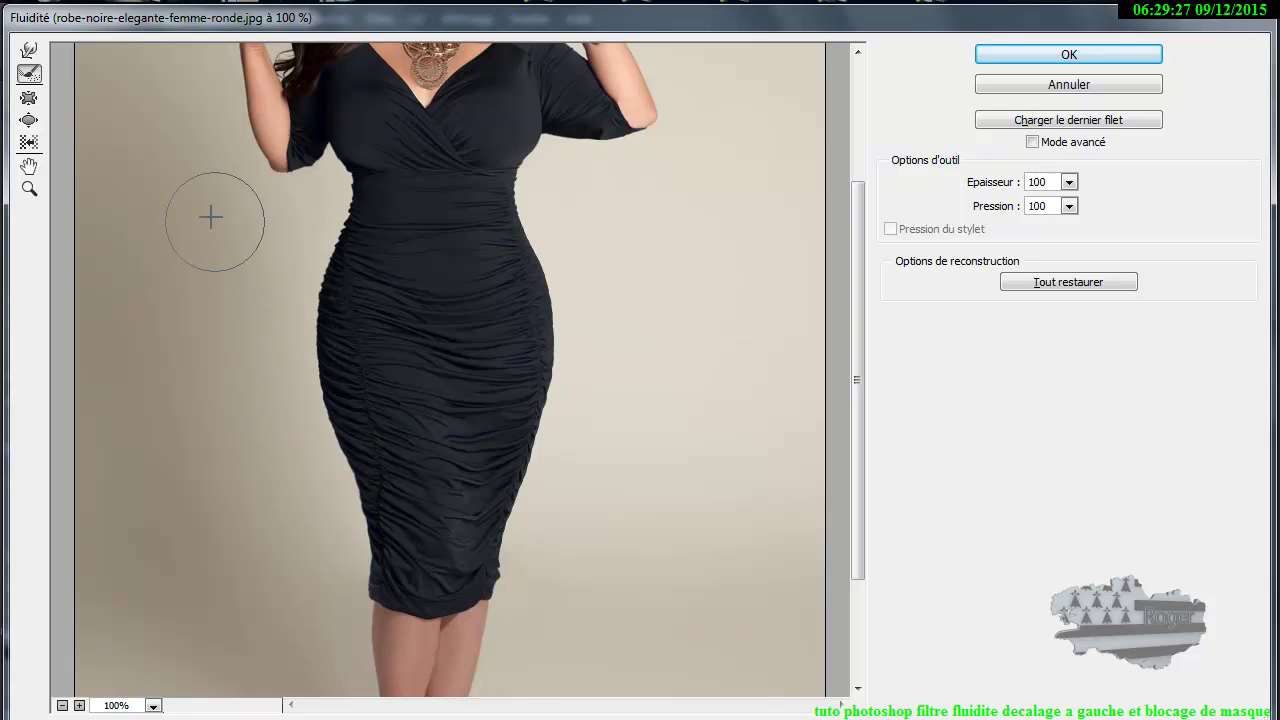
# Step: Slim the dress's left edge from waist to hem with downward Push Left strokes, and restore the whole image
pyautogui.click(30, 143)
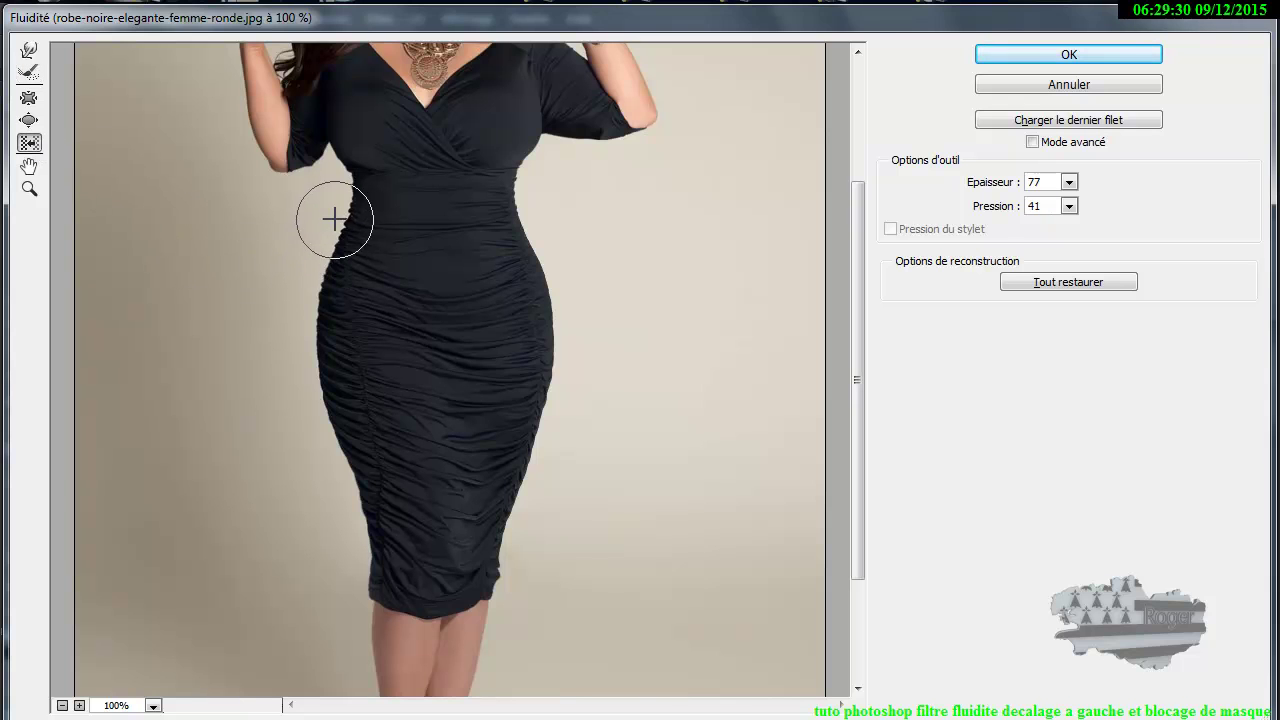
pyautogui.moveTo(335, 215)
pyautogui.mouseDown()
pyautogui.moveTo(300, 297)
pyautogui.moveTo(309, 415)
pyautogui.moveTo(334, 494)
pyautogui.moveTo(291, 300)
pyautogui.moveTo(311, 264)
pyautogui.mouseUp()
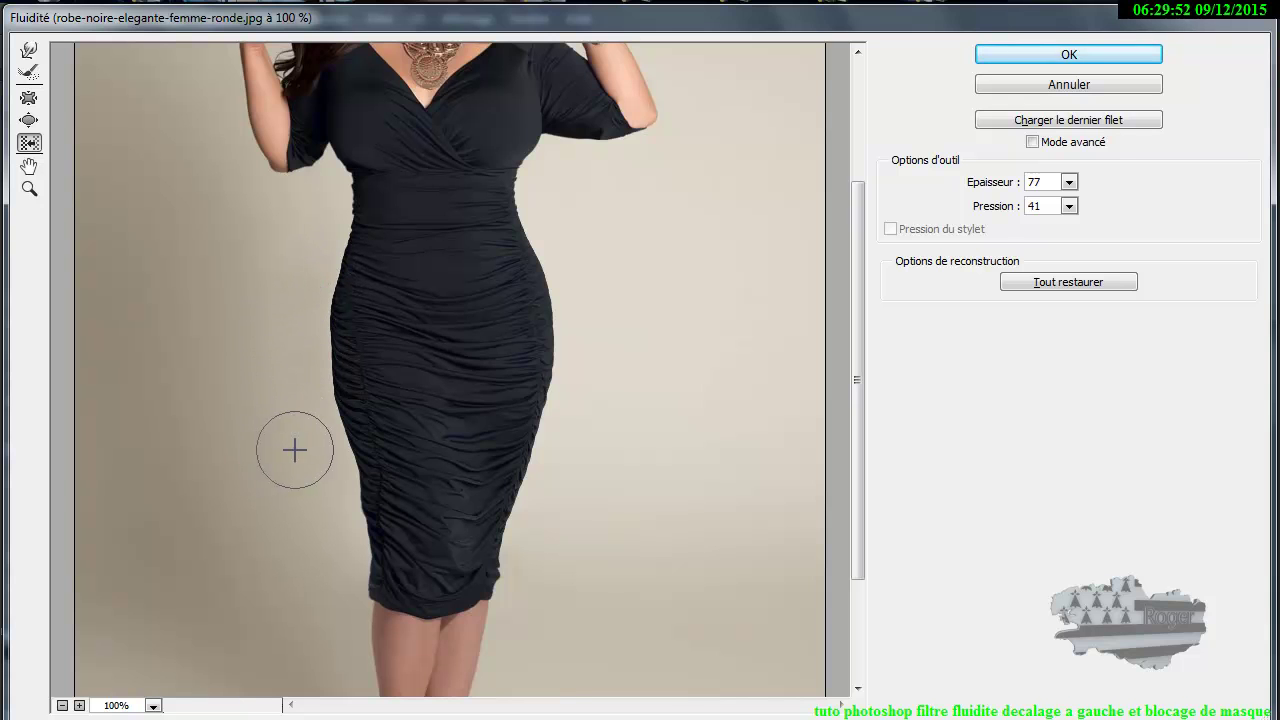
pyautogui.moveTo(321, 457); pyautogui.dragTo(342, 529)
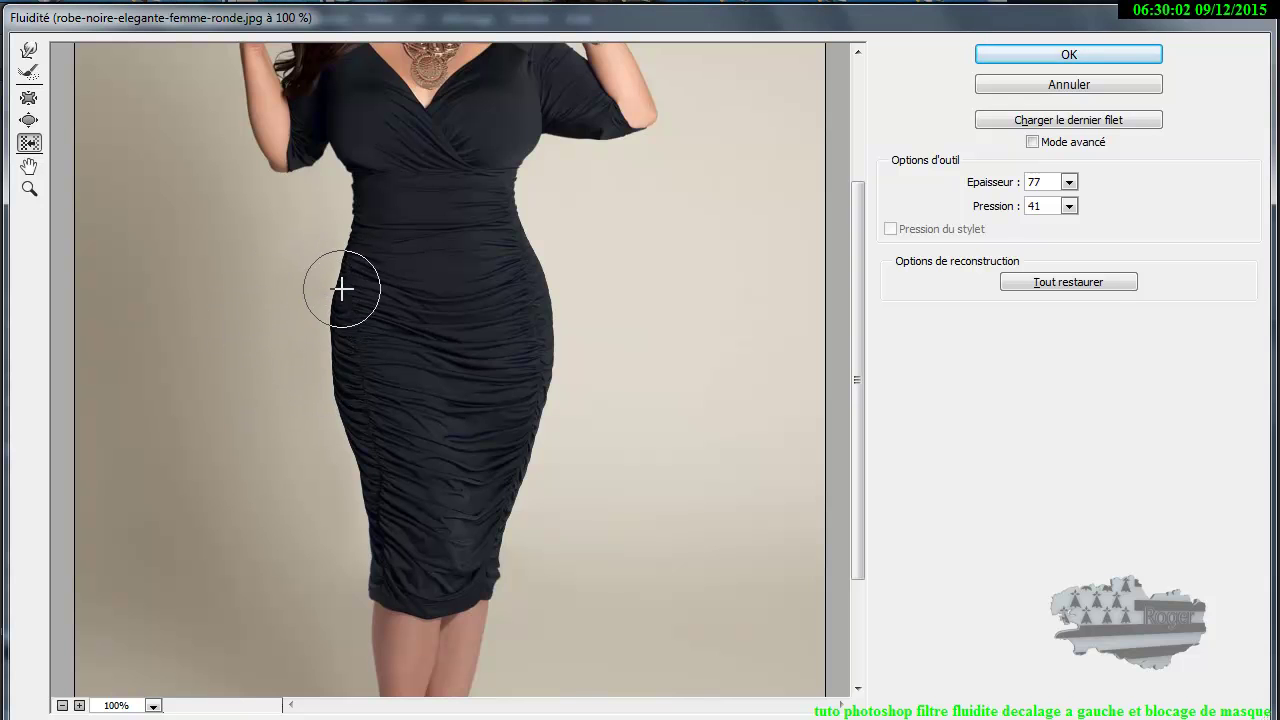
pyautogui.click(1069, 284)
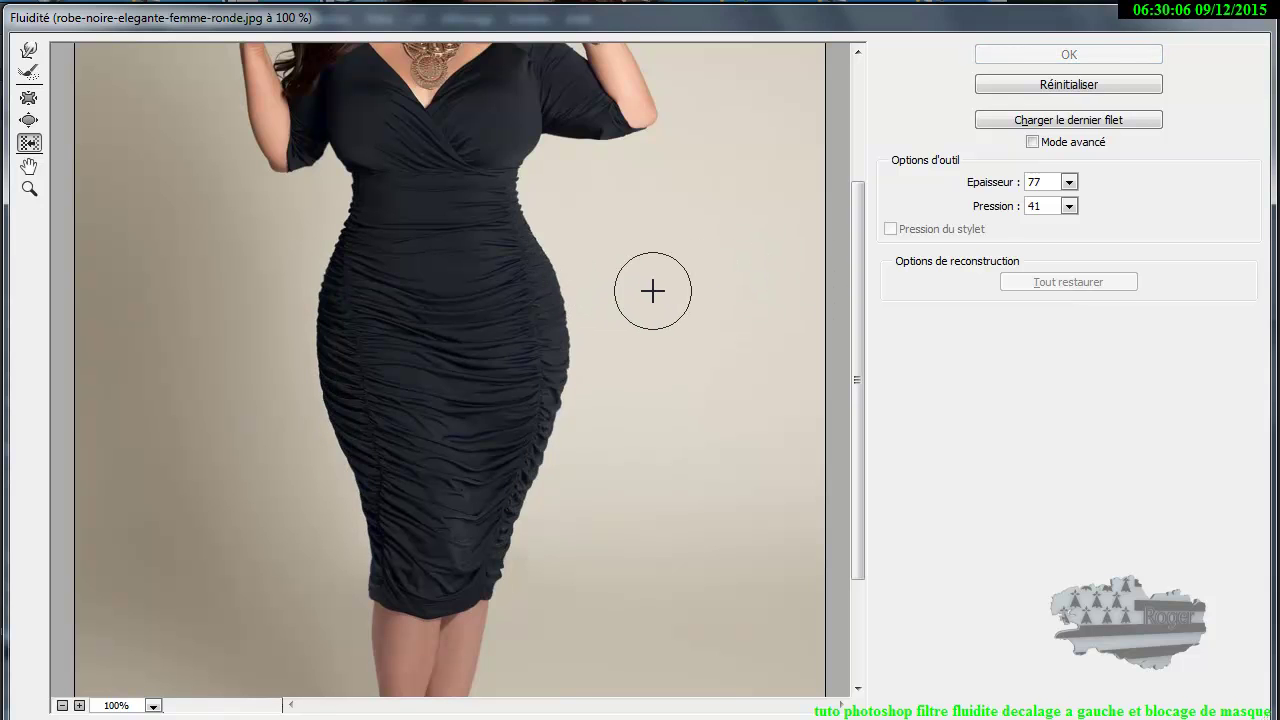
# Step: Enlarge the Push Left brush to 149 and reconstruct the dress's right hip edge
pyautogui.press(']')
pyautogui.press(']')
pyautogui.press(']')
pyautogui.press(']')
pyautogui.press(']')
pyautogui.press(']')
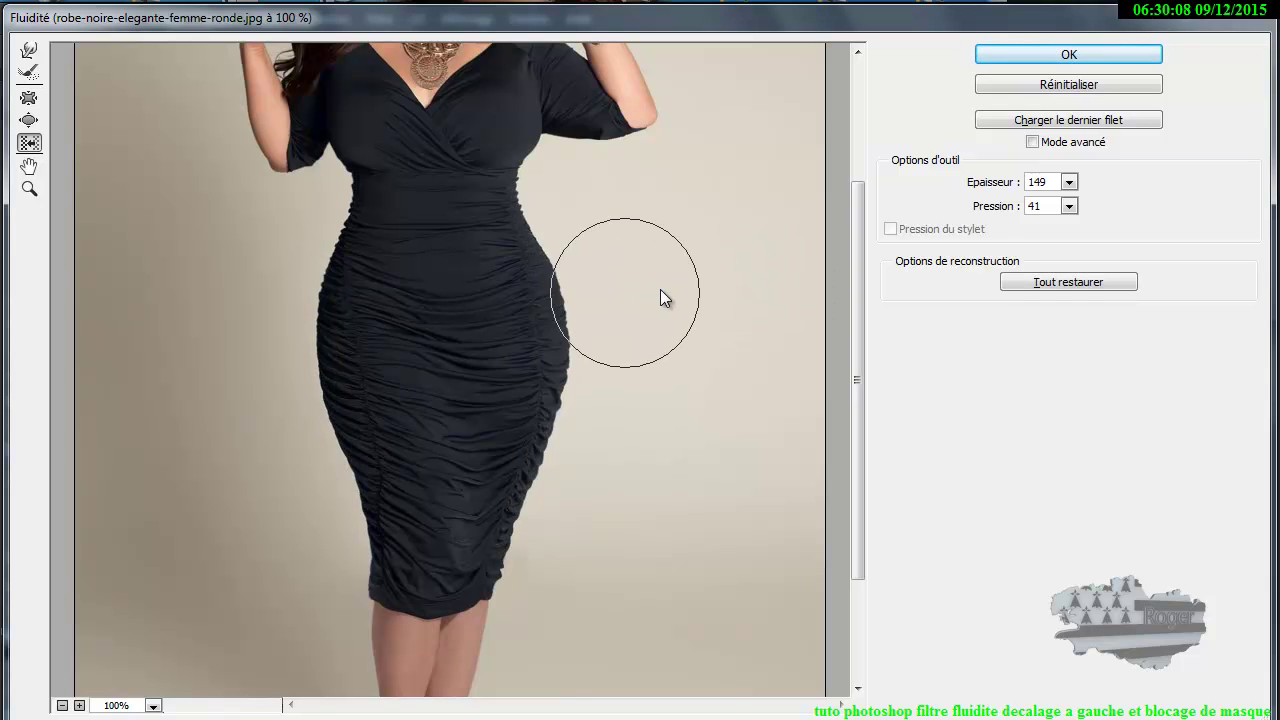
pyautogui.press('alt')
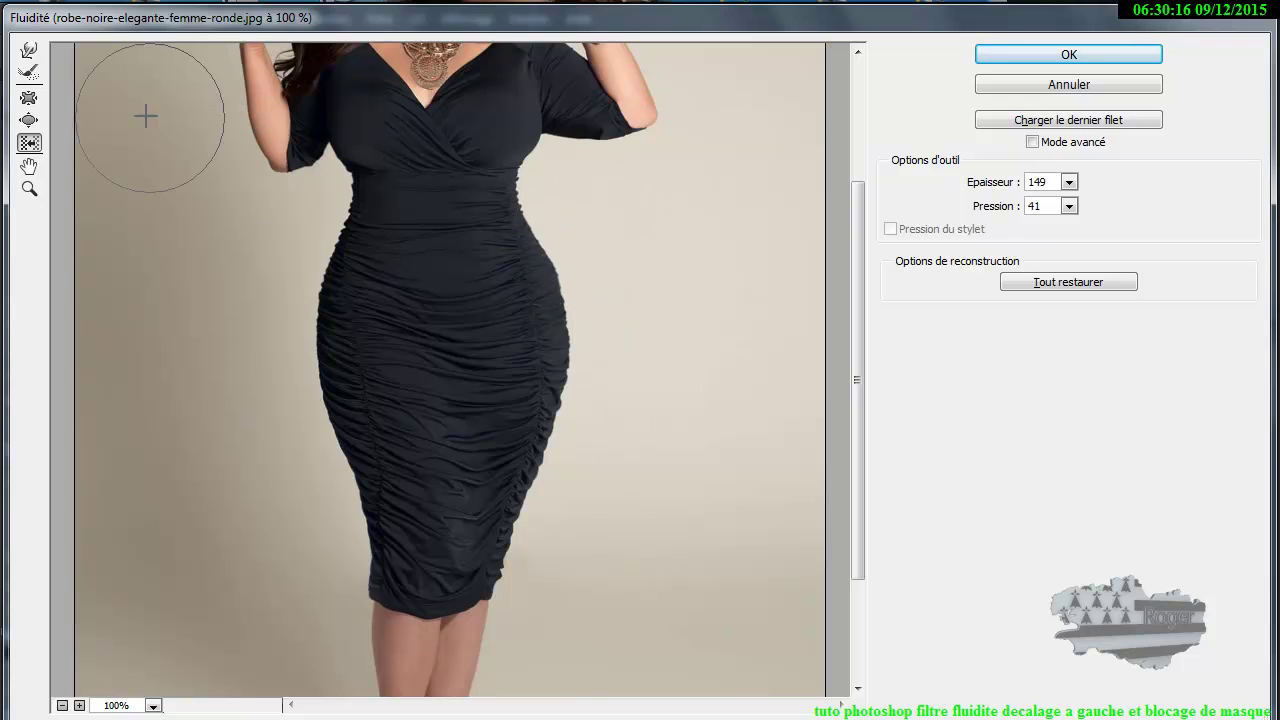
pyautogui.click(29, 73)
pyautogui.moveTo(551, 289)
pyautogui.mouseDown()
pyautogui.moveTo(543, 199)
pyautogui.moveTo(555, 329)
pyautogui.moveTo(551, 229)
pyautogui.mouseUp()
pyautogui.click(29, 142)
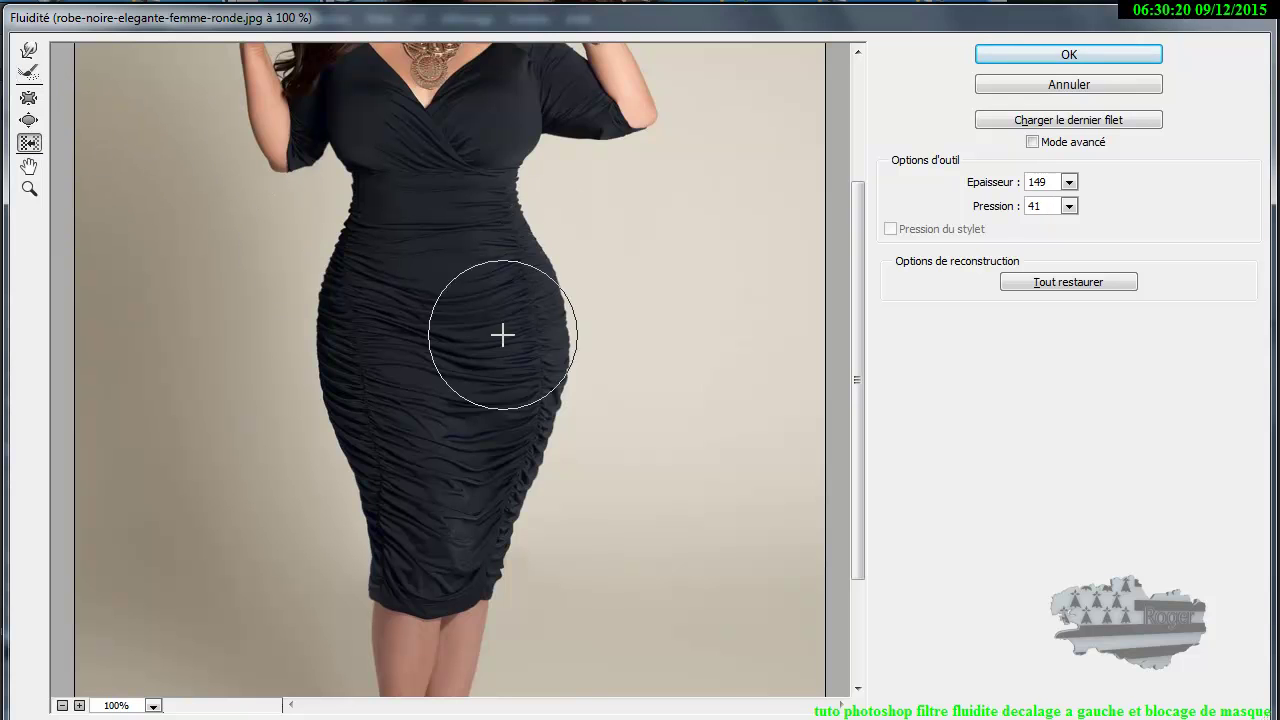
# Step: Slim both sides of the dress with Push Left, stroking up the right edge and down the left, and apply the filter
pyautogui.moveTo(583, 546)
pyautogui.mouseDown()
pyautogui.moveTo(615, 340)
pyautogui.moveTo(580, 211)
pyautogui.mouseUp()
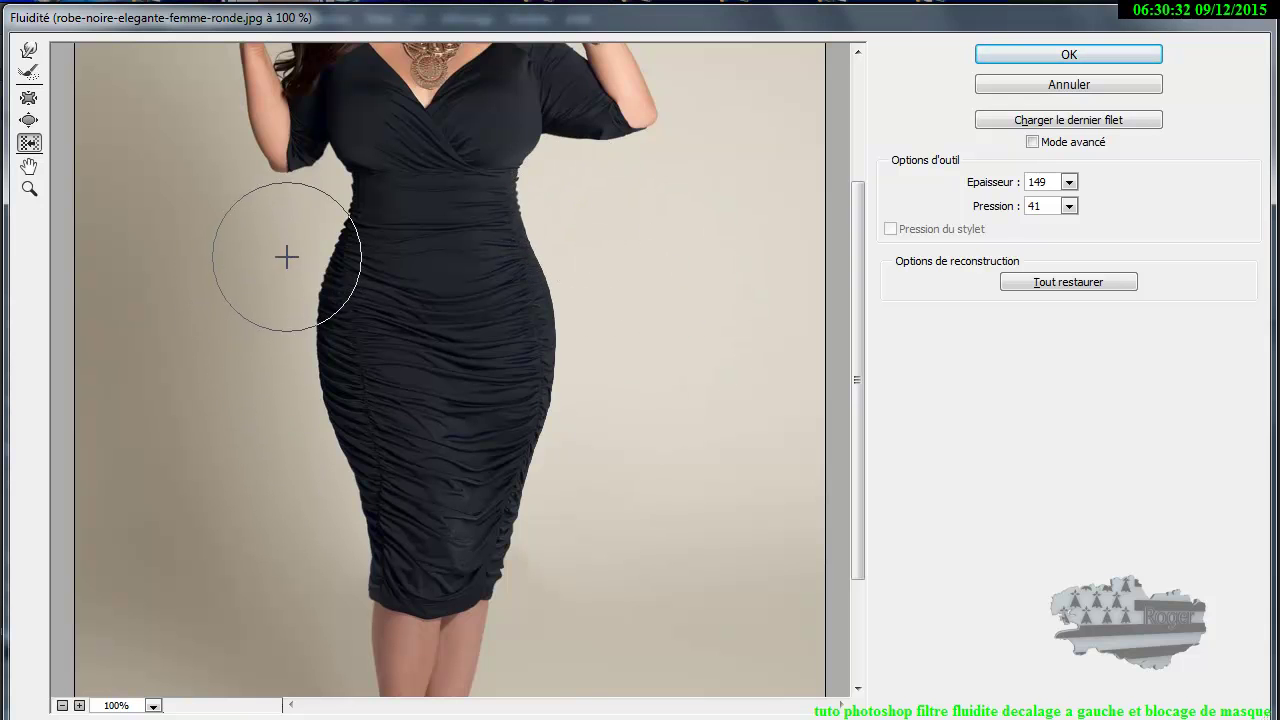
pyautogui.moveTo(283, 249)
pyautogui.mouseDown()
pyautogui.moveTo(271, 382)
pyautogui.moveTo(309, 527)
pyautogui.mouseUp()
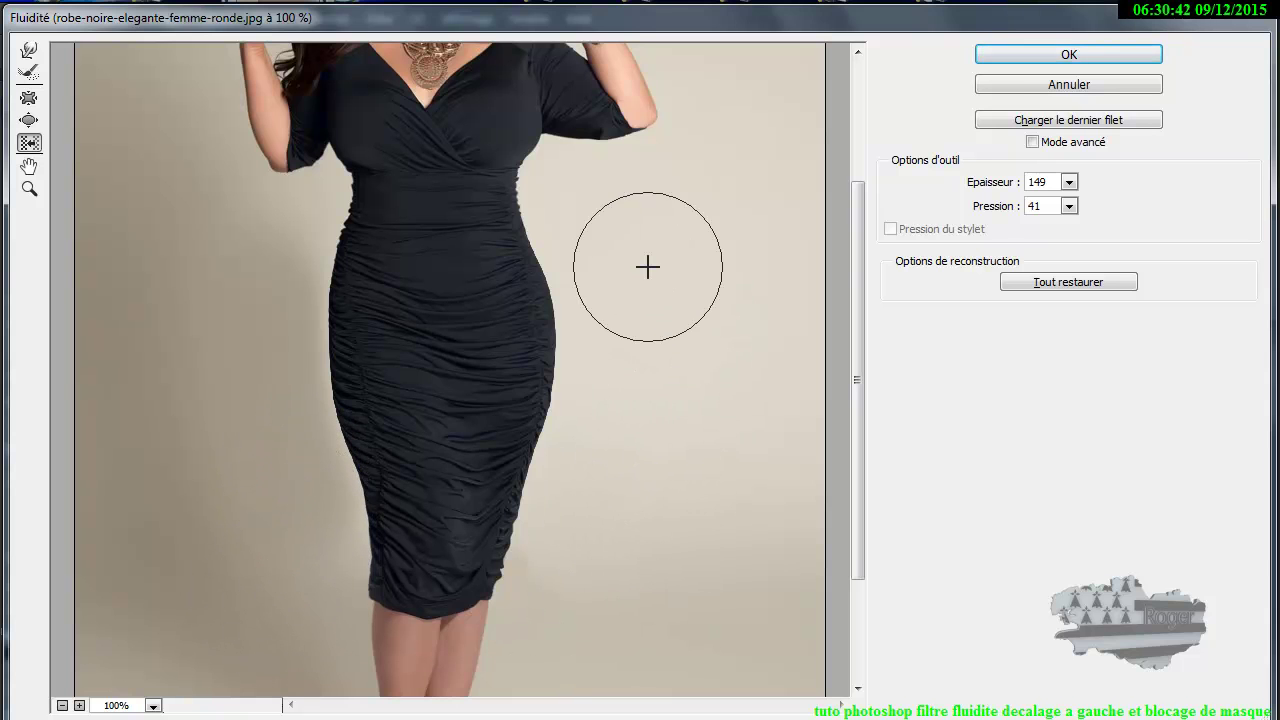
pyautogui.click(1083, 53)
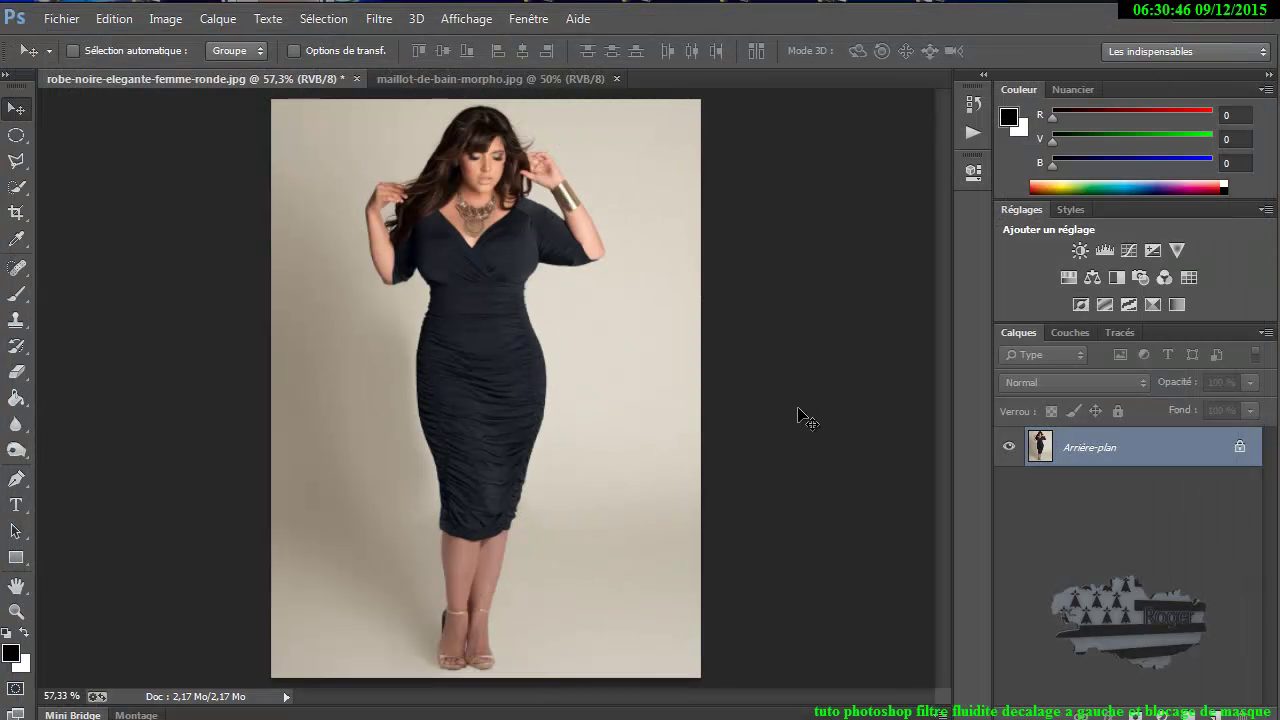
# Step: Undo and redo the Liquify result repeatedly to compare before and after, ending with it undone
pyautogui.hotkey('ctrl', 'z')
pyautogui.hotkey('ctrl', 'z')
pyautogui.hotkey('ctrl', 'z')
pyautogui.hotkey('ctrl', 'z')
pyautogui.hotkey('ctrl', 'z')
pyautogui.hotkey('ctrl', 'z')
pyautogui.hotkey('ctrl', 'z')
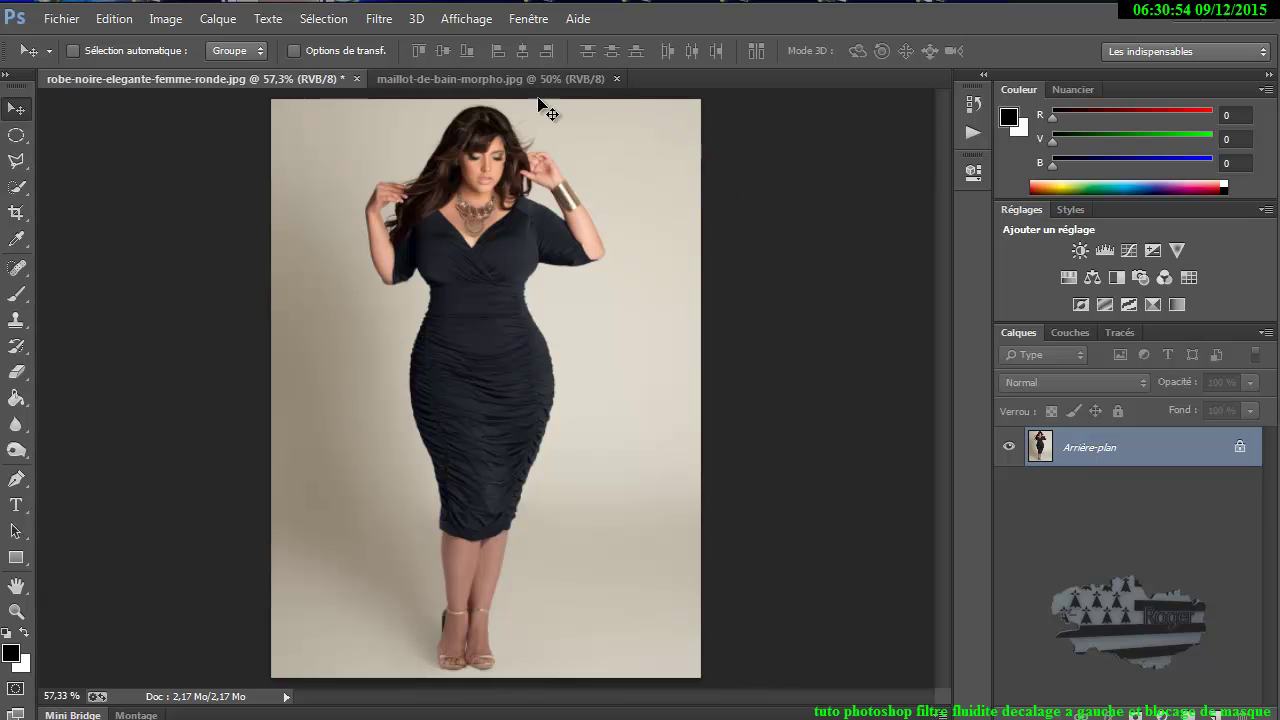
# Step: Reopen the Fluidité filter, try a size 24 Push Left brush up the dress's right hip edge, and restore the whole image
pyautogui.click(378, 19)
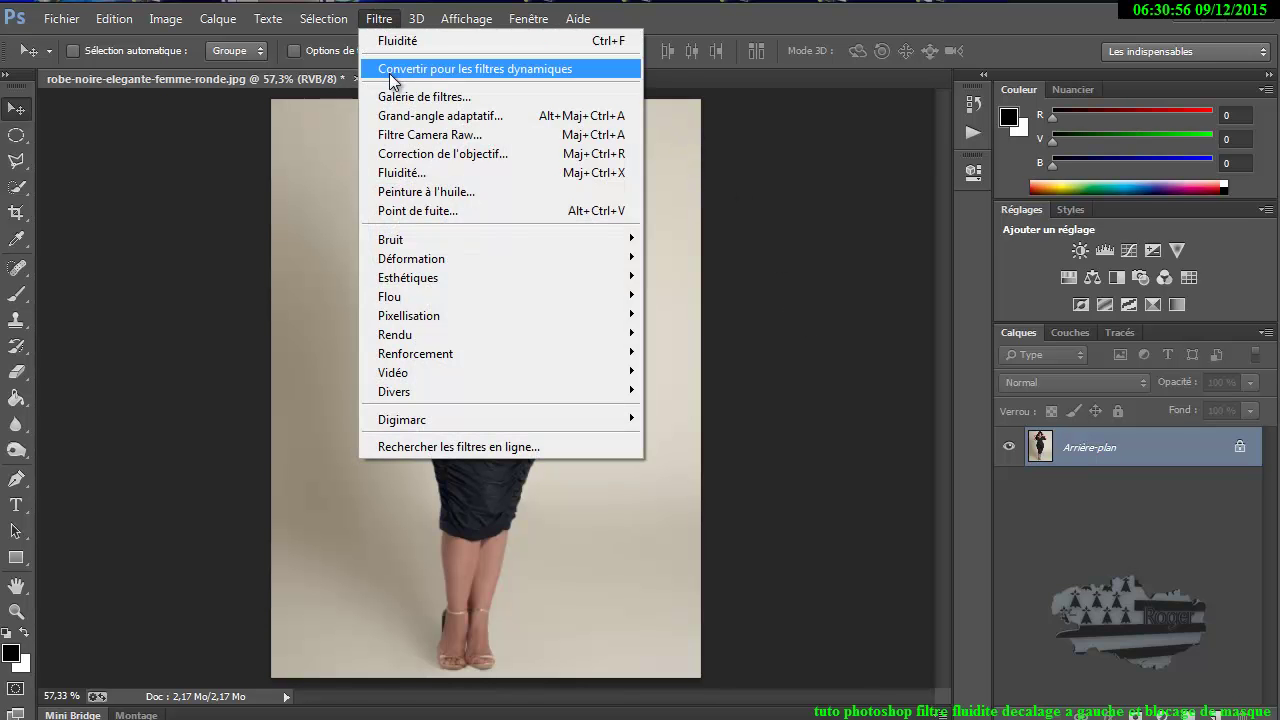
pyautogui.click(405, 176)
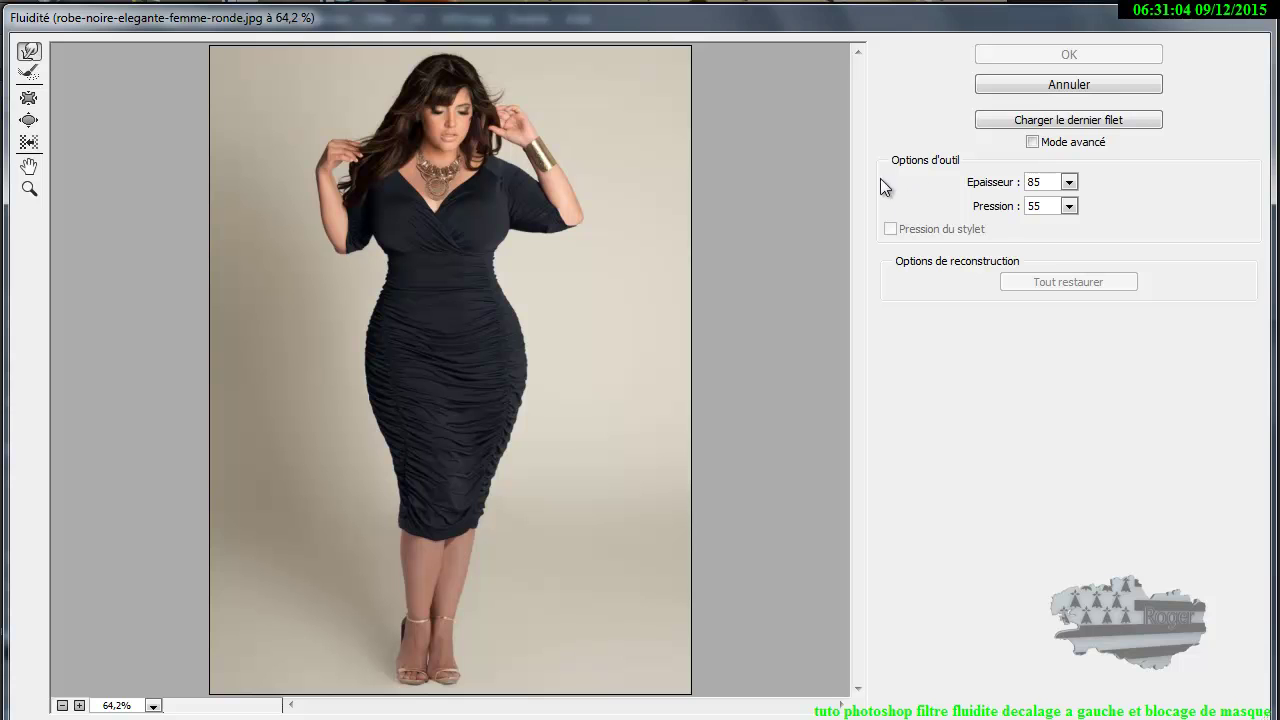
pyautogui.click(29, 143)
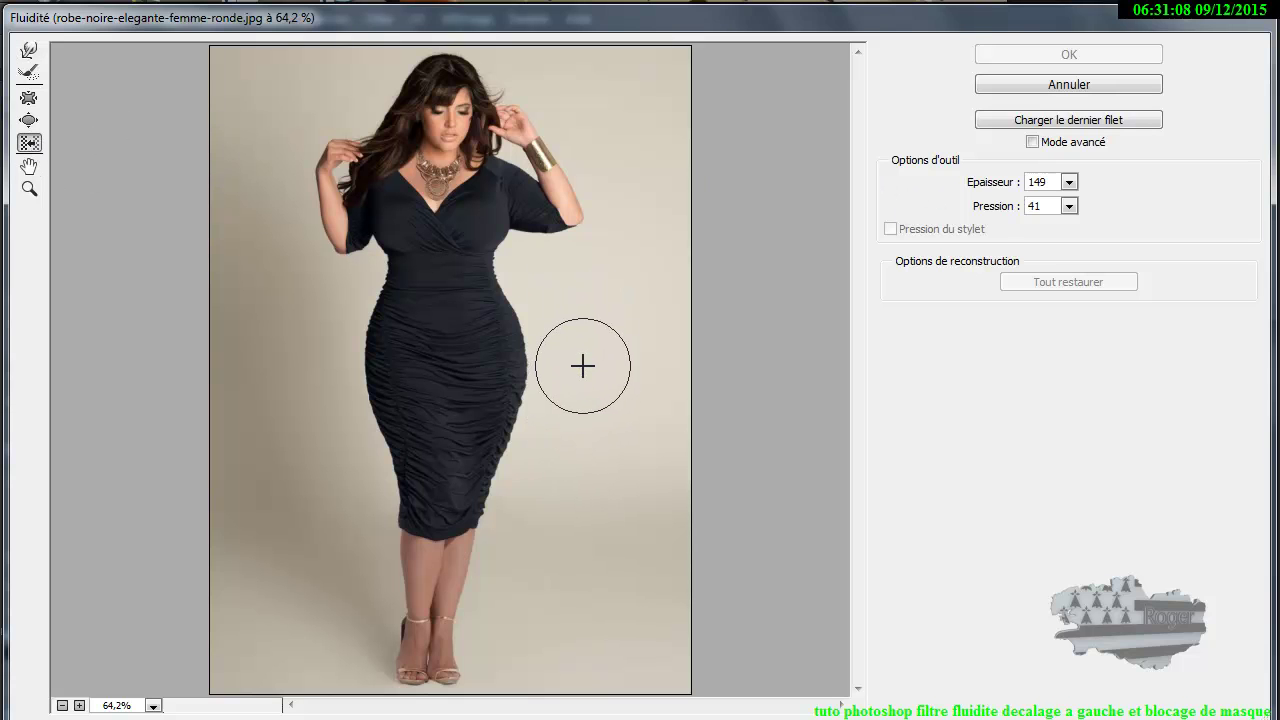
pyautogui.press('alt')
pyautogui.moveTo(564, 369); pyautogui.dragTo(546, 376)
pyautogui.moveTo(514, 441)
pyautogui.mouseDown()
pyautogui.moveTo(523, 426)
pyautogui.moveTo(509, 449)
pyautogui.mouseUp()
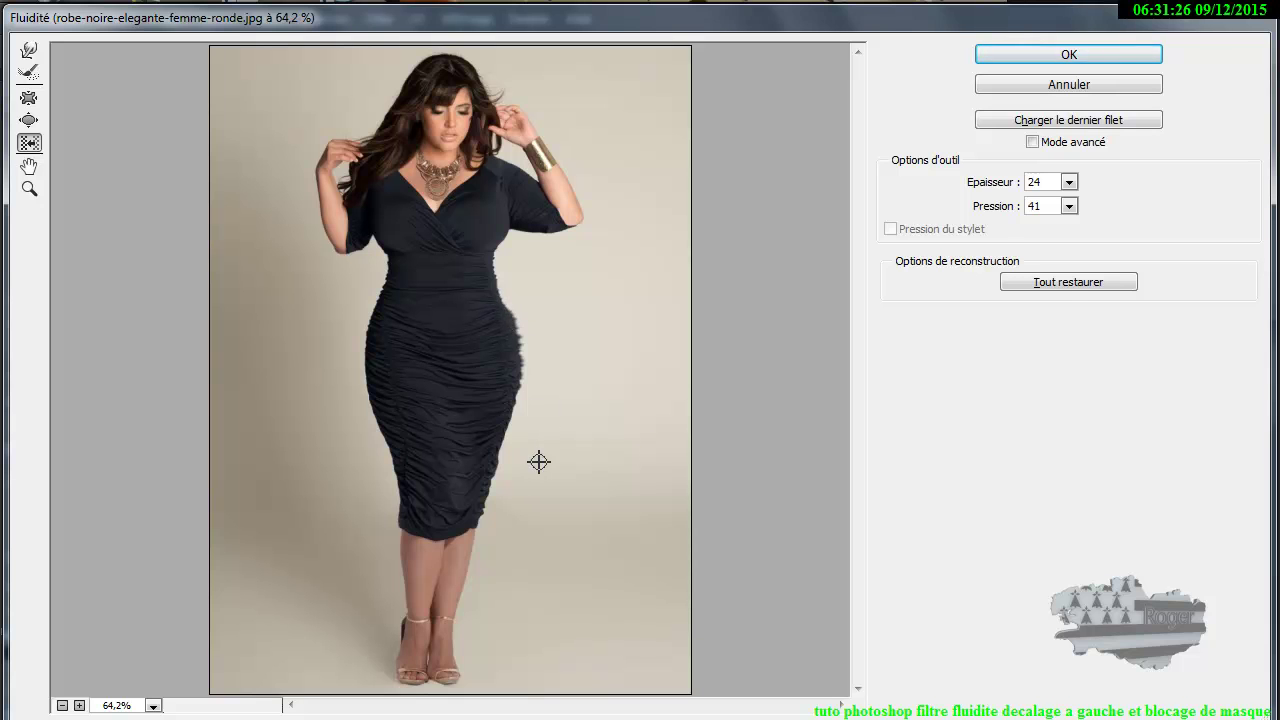
pyautogui.click(1057, 282)
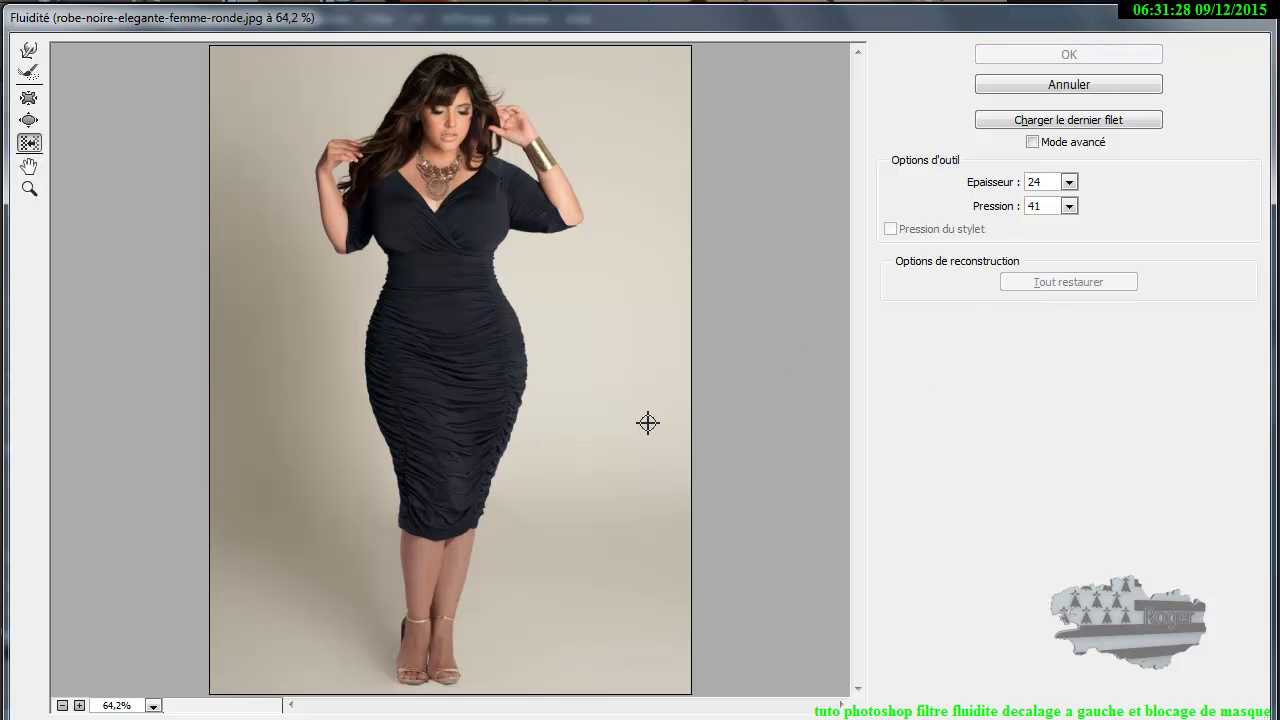
# Step: Slim the dress's right hip with a size 199 Push Left brush, and its left side with the pressure raised to 100
pyautogui.moveTo(669, 421); pyautogui.dragTo(695, 419)
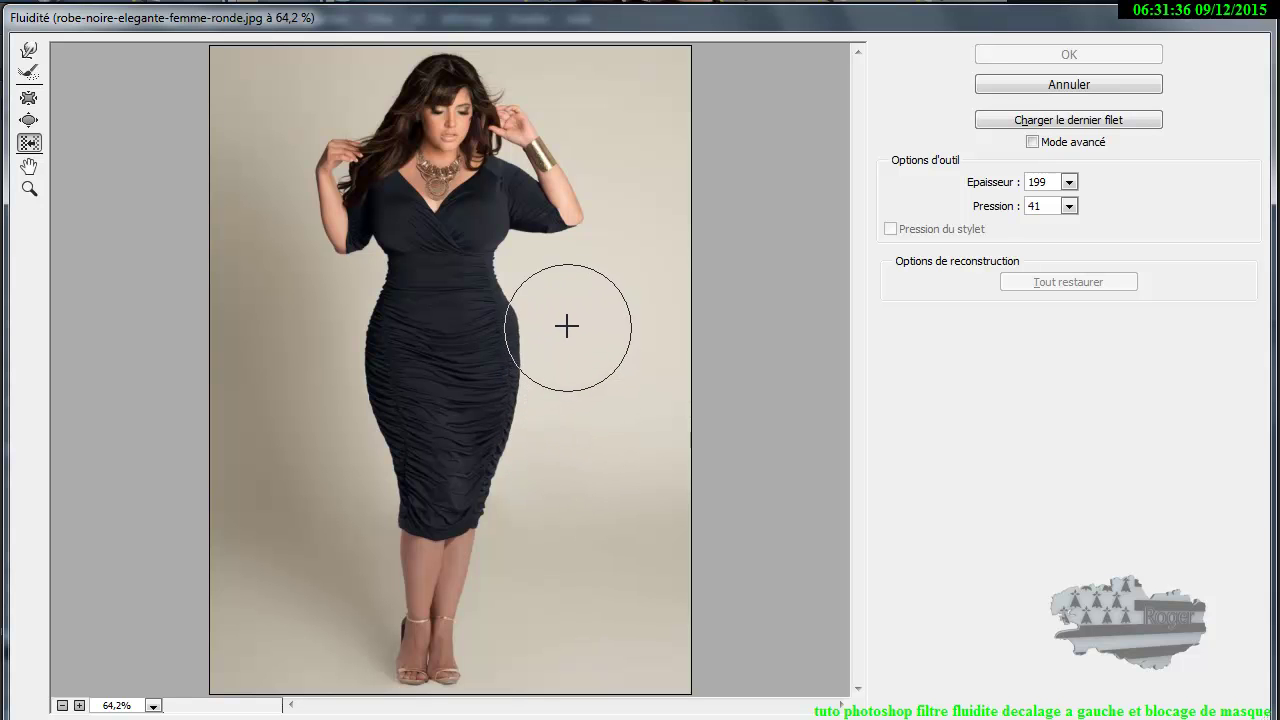
pyautogui.moveTo(560, 304)
pyautogui.mouseDown()
pyautogui.moveTo(576, 318)
pyautogui.moveTo(543, 518)
pyautogui.moveTo(566, 394)
pyautogui.moveTo(554, 308)
pyautogui.mouseUp()
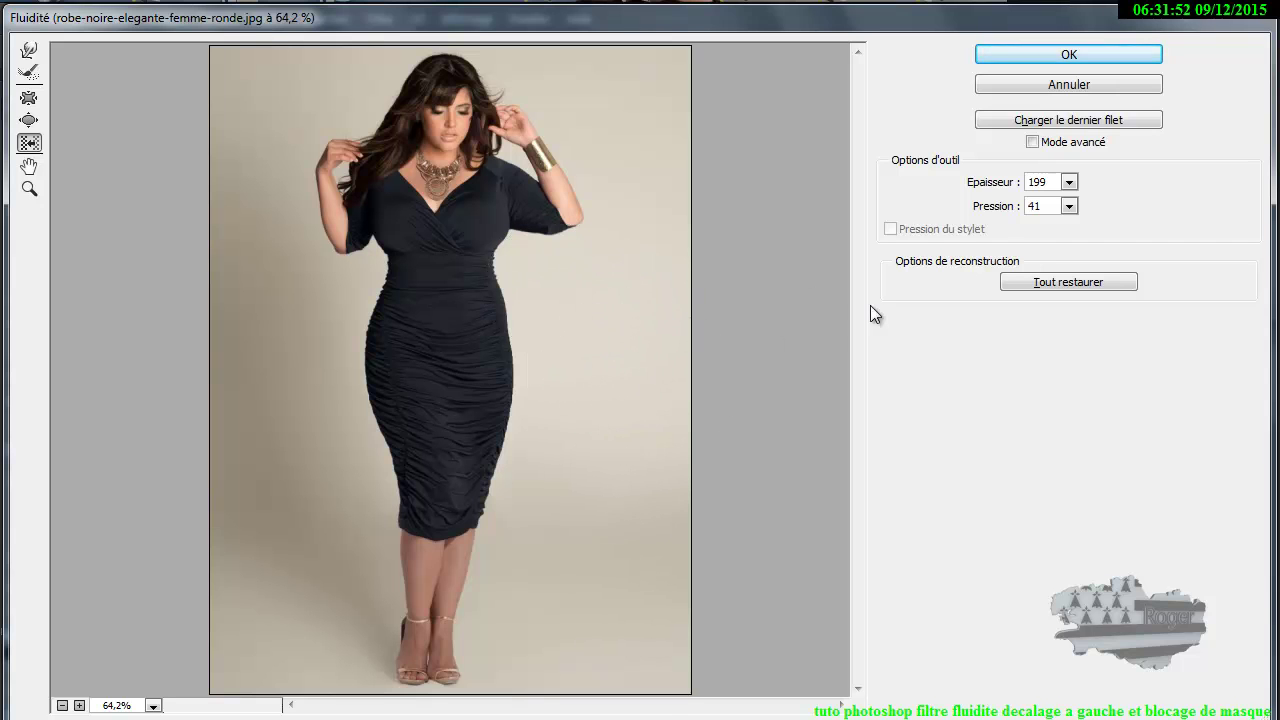
pyautogui.click(1068, 206)
pyautogui.moveTo(1013, 231); pyautogui.dragTo(1098, 231)
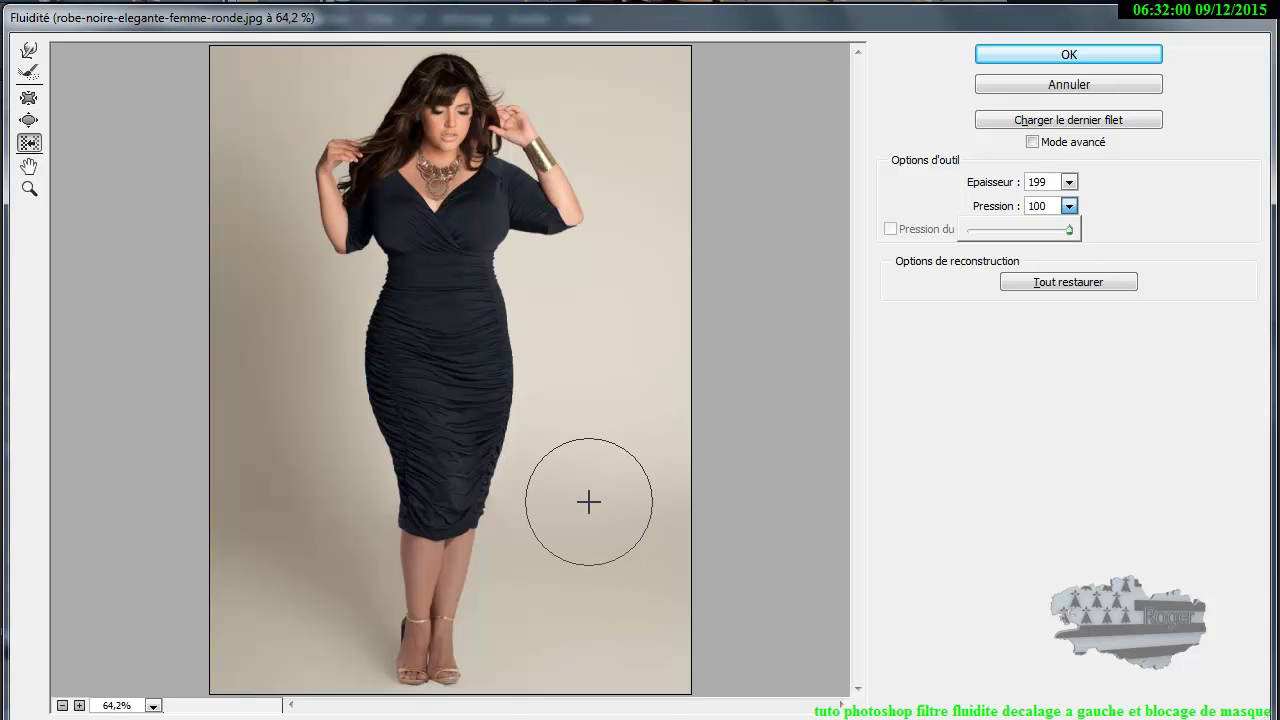
pyautogui.click(321, 315)
pyautogui.moveTo(324, 318); pyautogui.dragTo(332, 432)
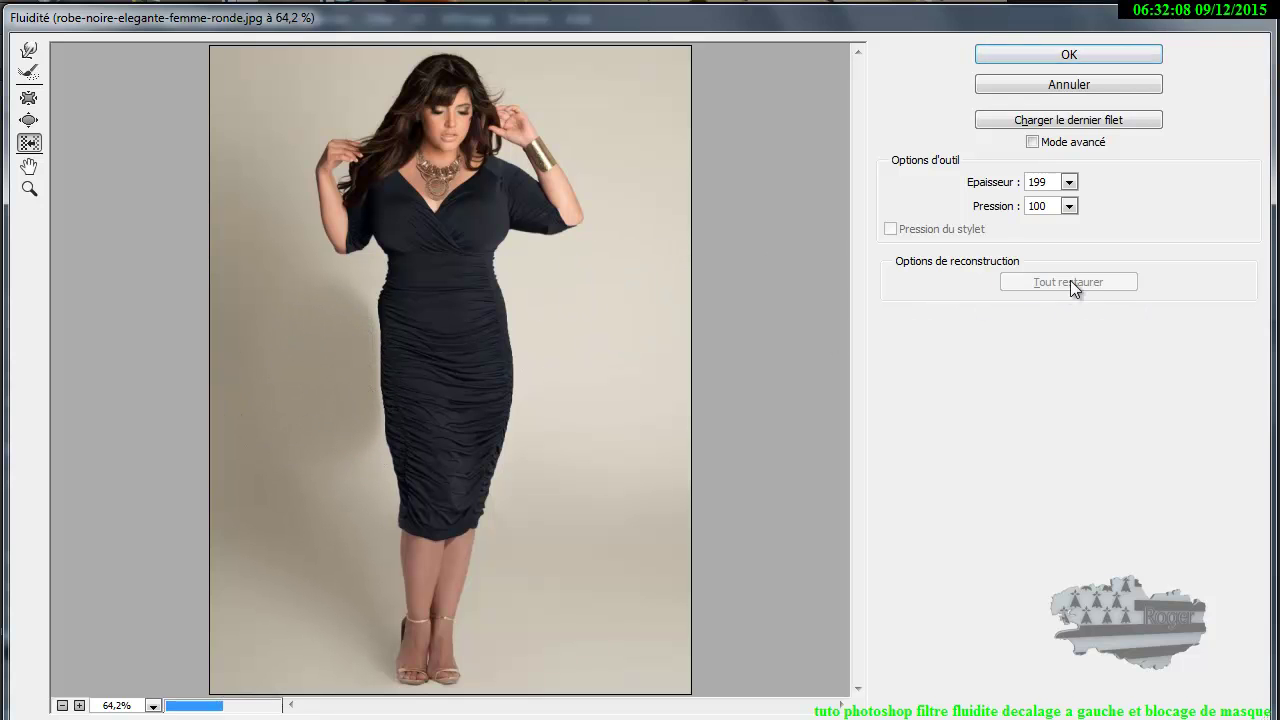
# Step: Set the Push Left pressure back to 41 and cancel the Fluidité filter
pyautogui.click(1069, 206)
pyautogui.click(1014, 229)
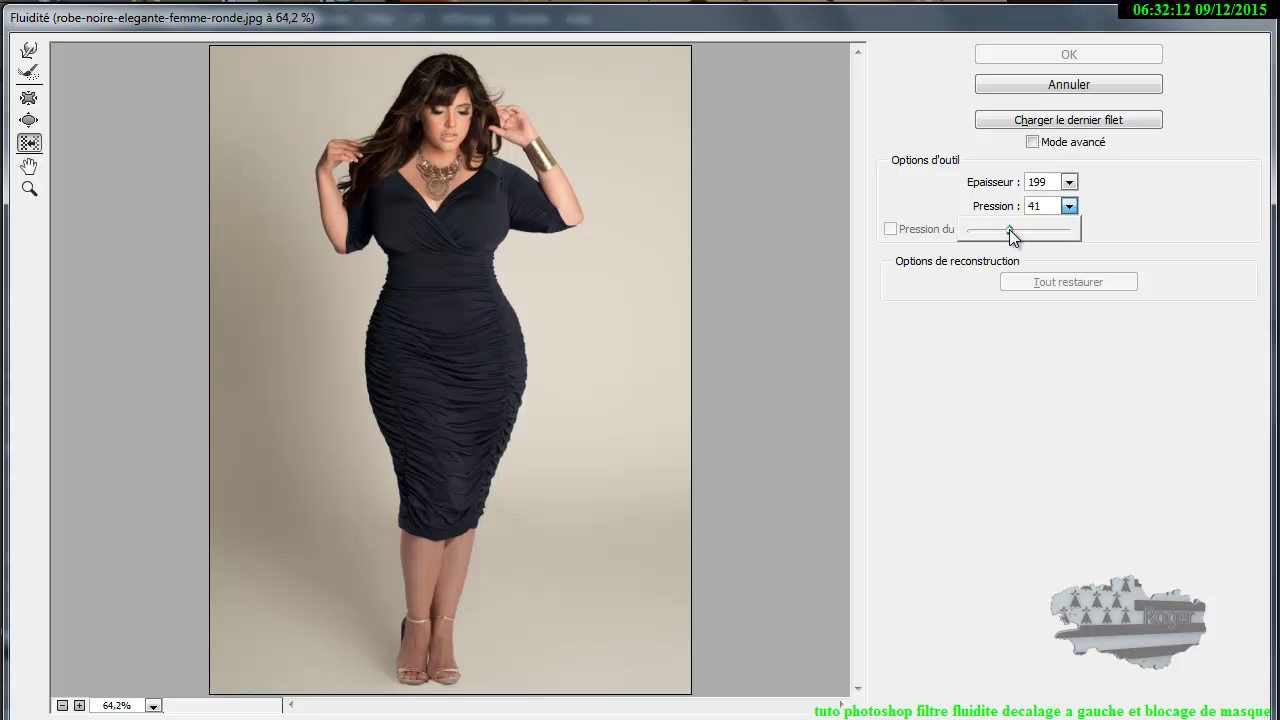
pyautogui.click(1037, 378)
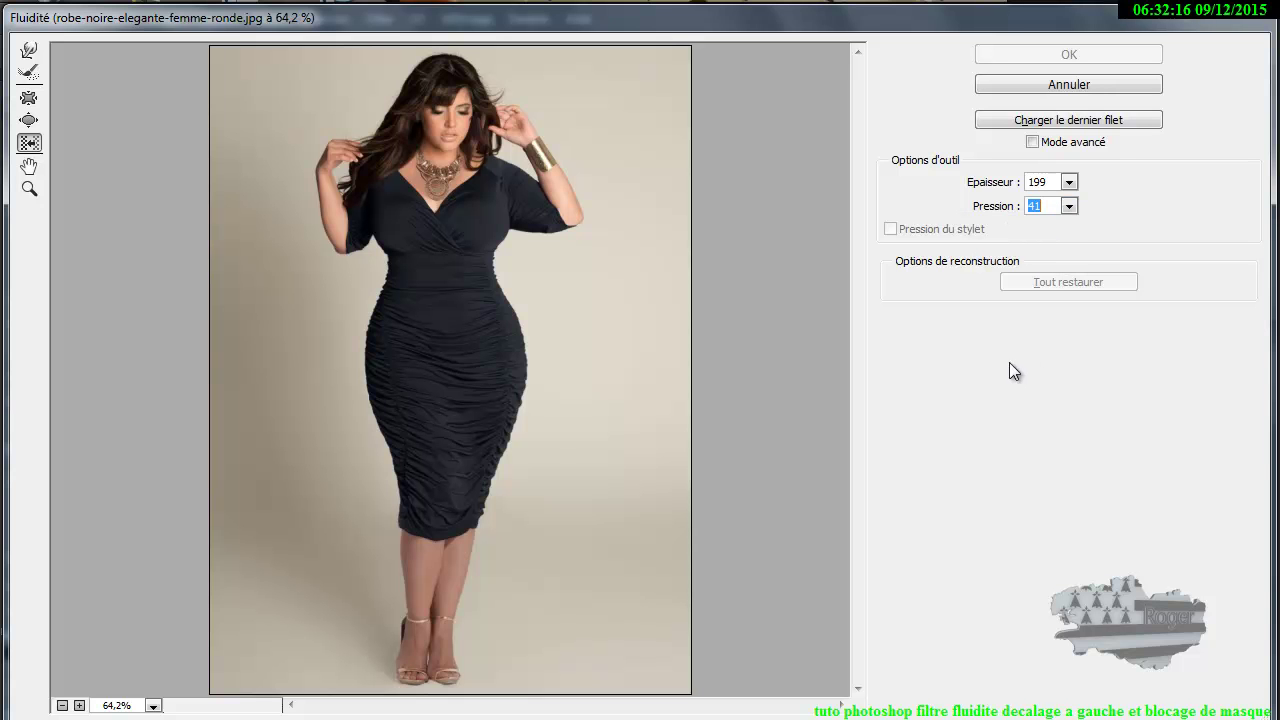
pyautogui.click(1077, 85)
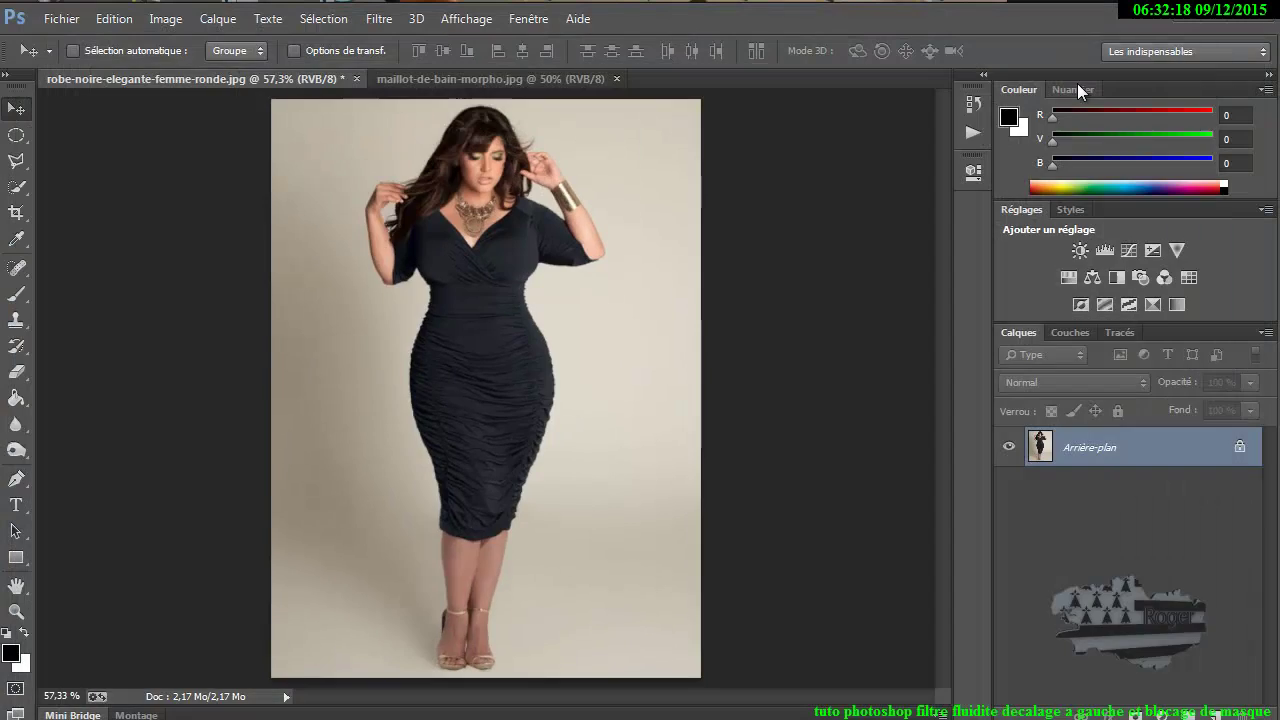
# Step: Switch to maillot-de-bain-morpho.jpg and open it in the Fluidité filter with the hips magnified to 66.7%
pyautogui.click(479, 76)
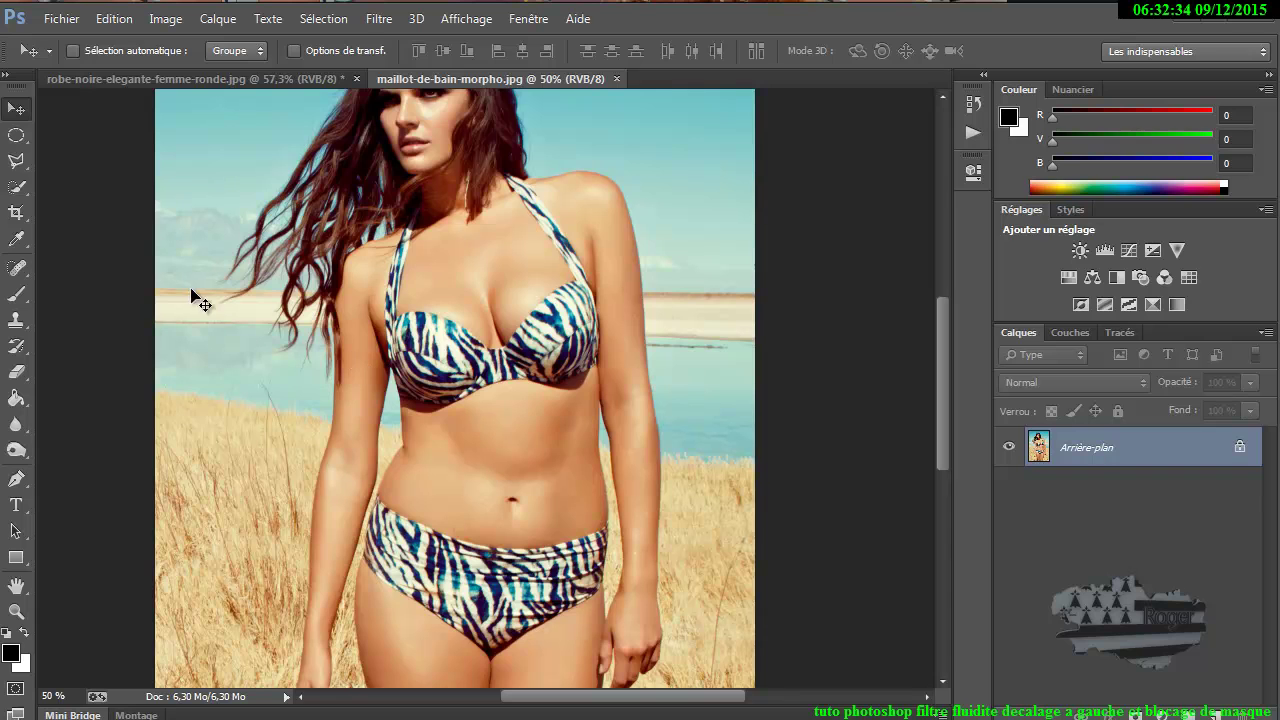
pyautogui.click(379, 20)
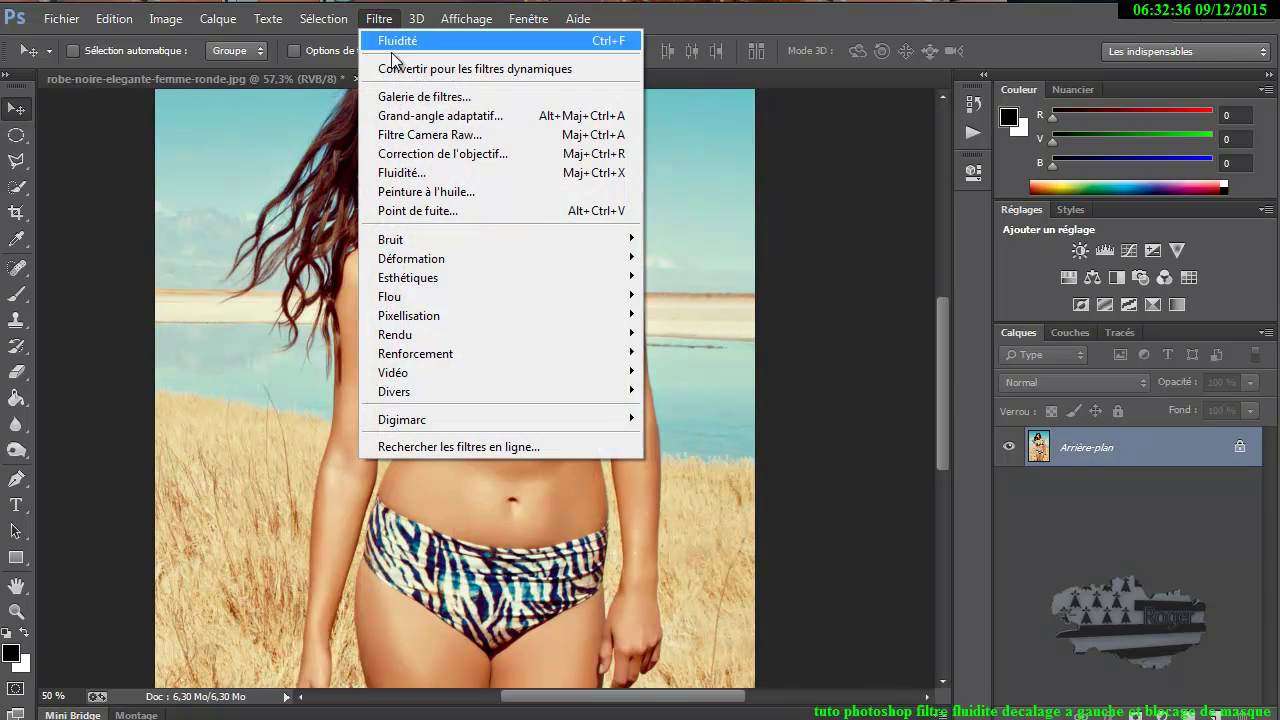
pyautogui.click(409, 171)
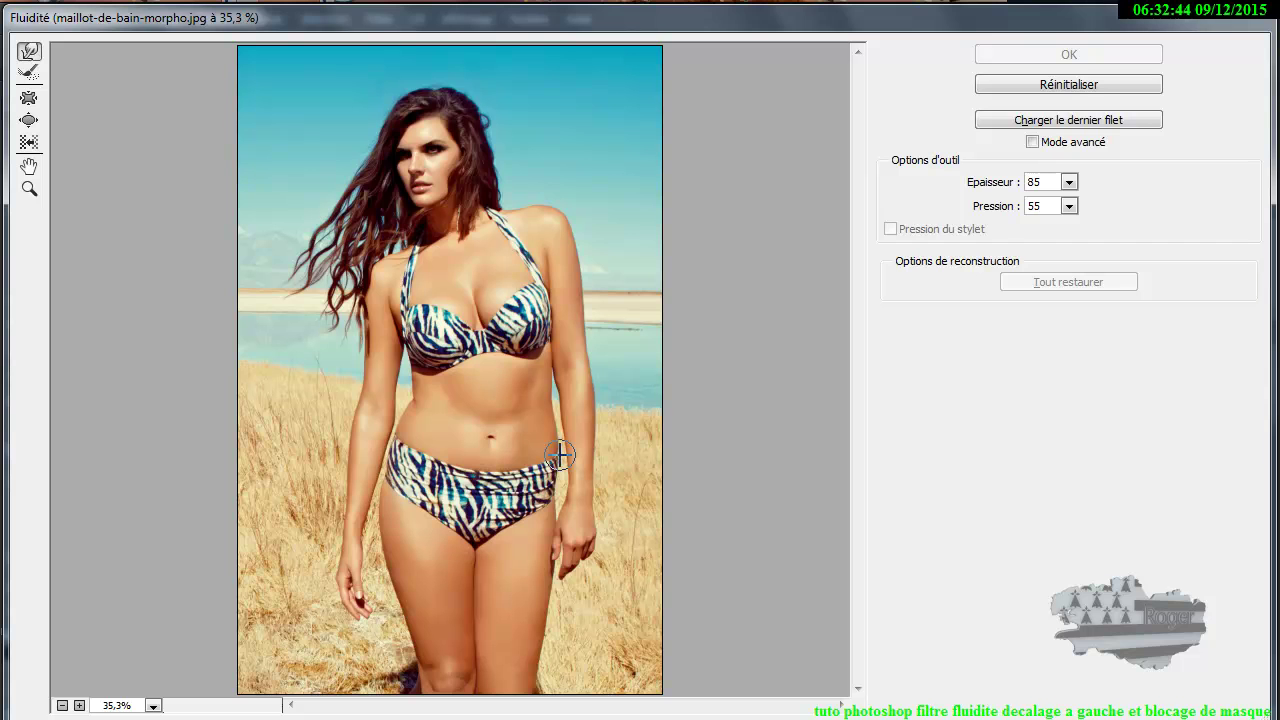
pyautogui.keyDown('ctrl'); pyautogui.click(563, 456); pyautogui.keyUp('ctrl')
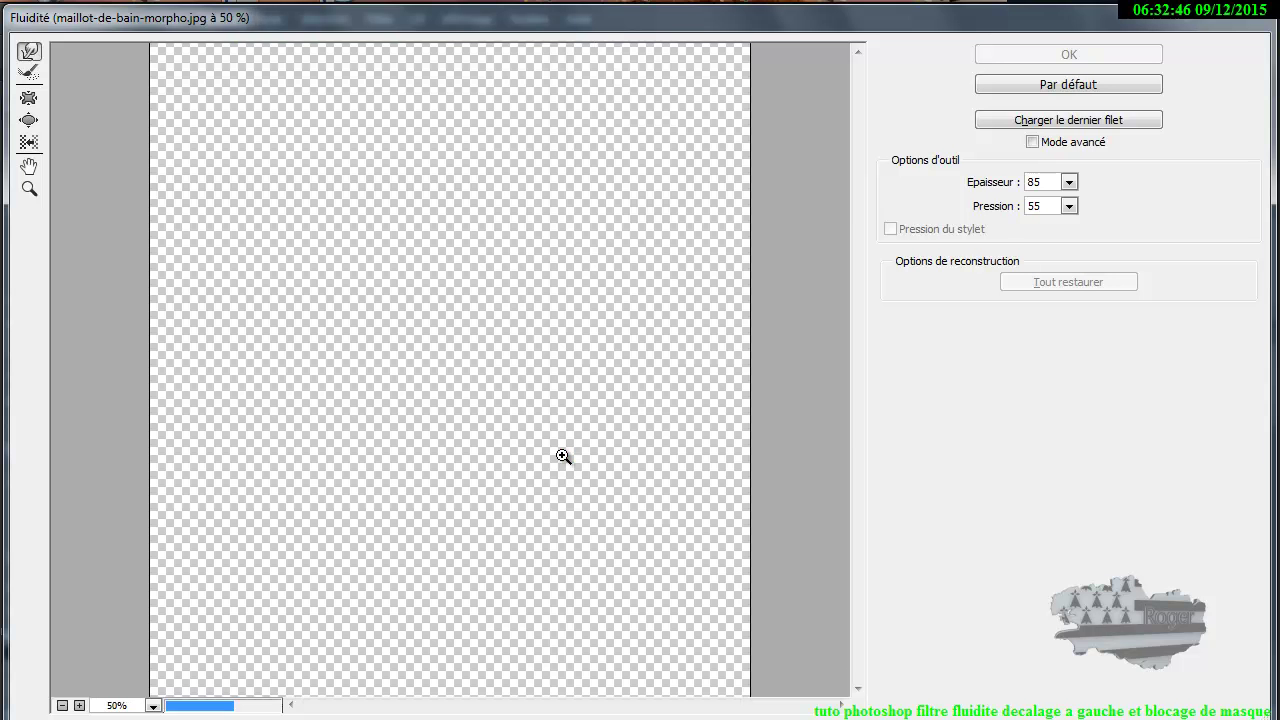
pyautogui.keyDown('ctrl'); pyautogui.click(613, 353); pyautogui.keyUp('ctrl')
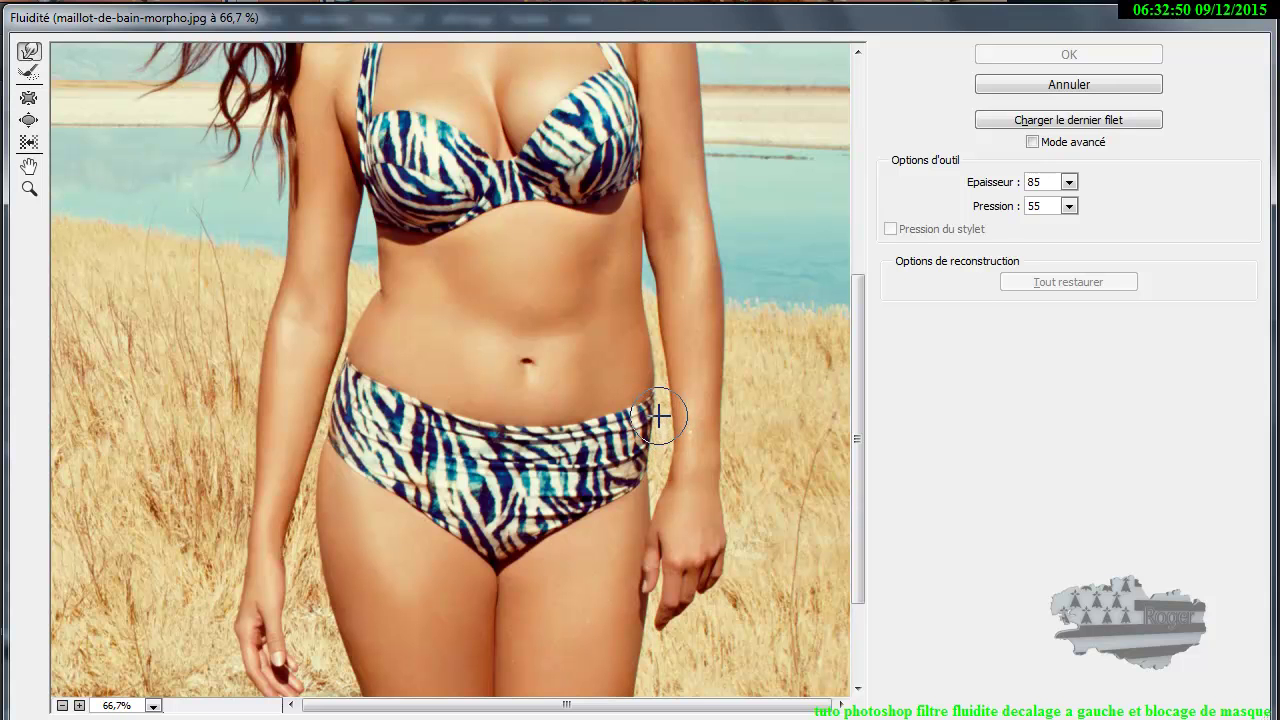
# Step: Try to push in the bikini's right hip edge with a size 103 Push Left brush, and reconstruct that edge
pyautogui.click(657, 395)
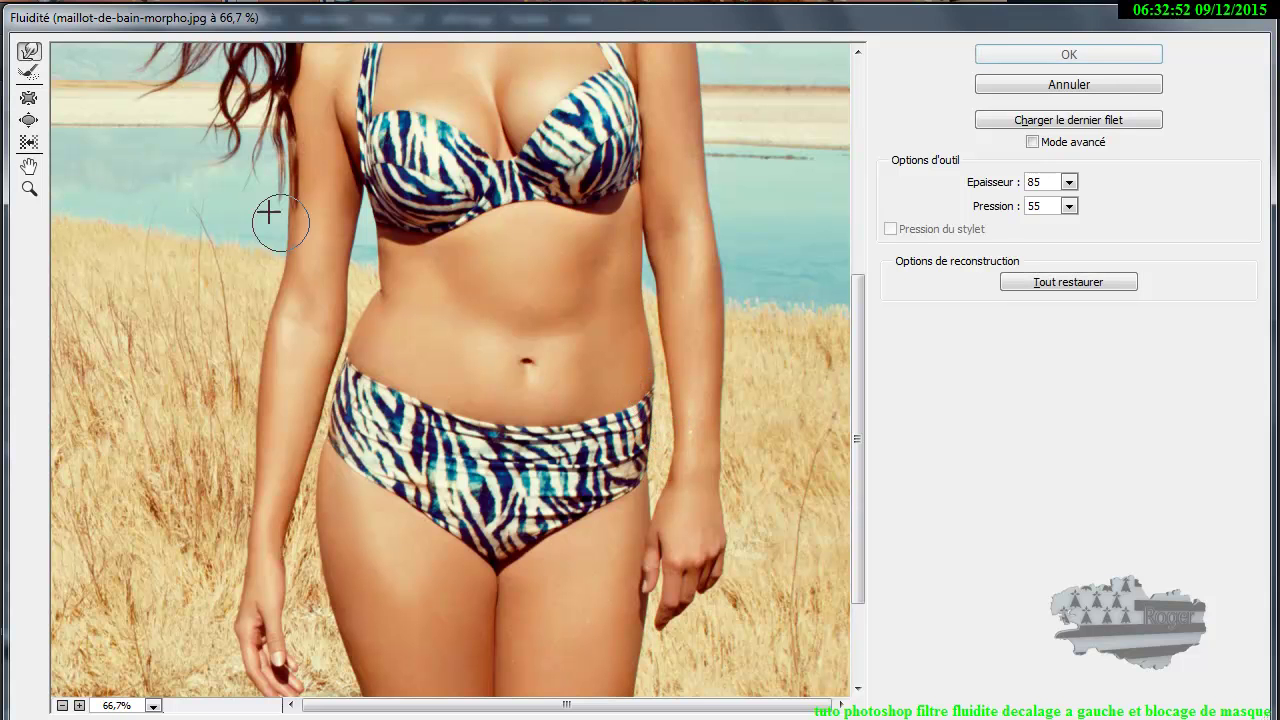
pyautogui.click(31, 73)
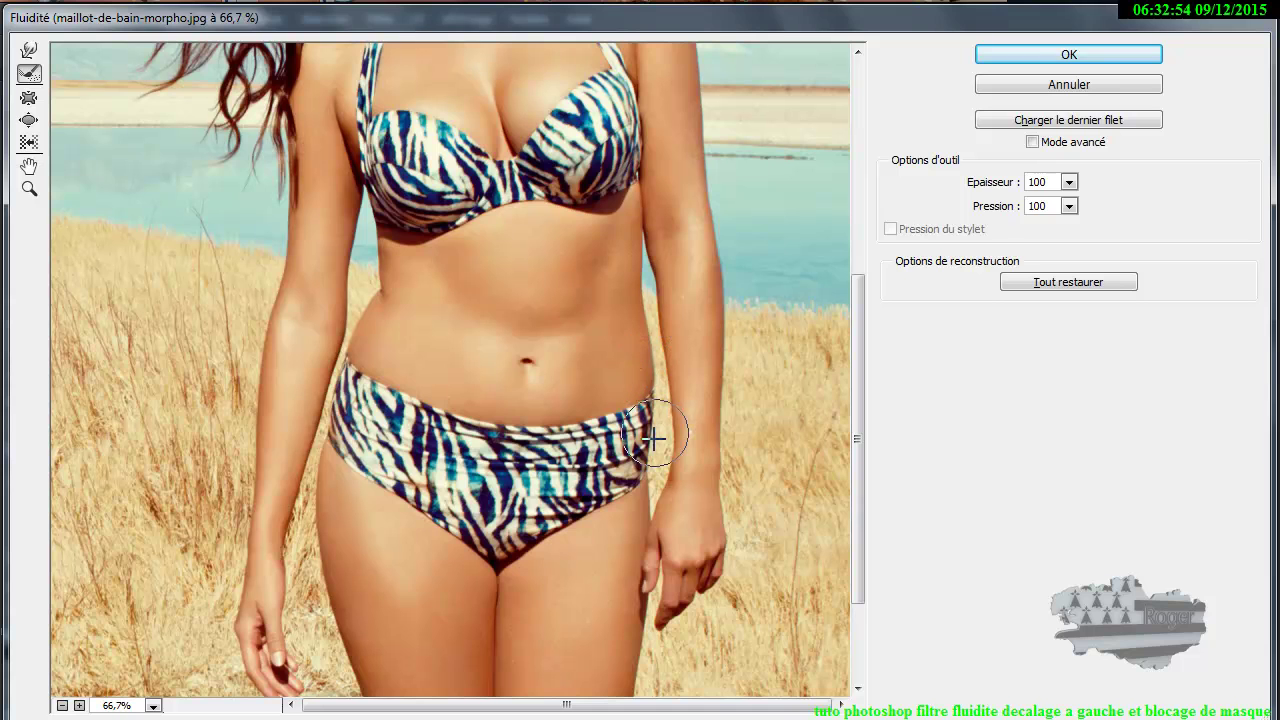
pyautogui.click(30, 143)
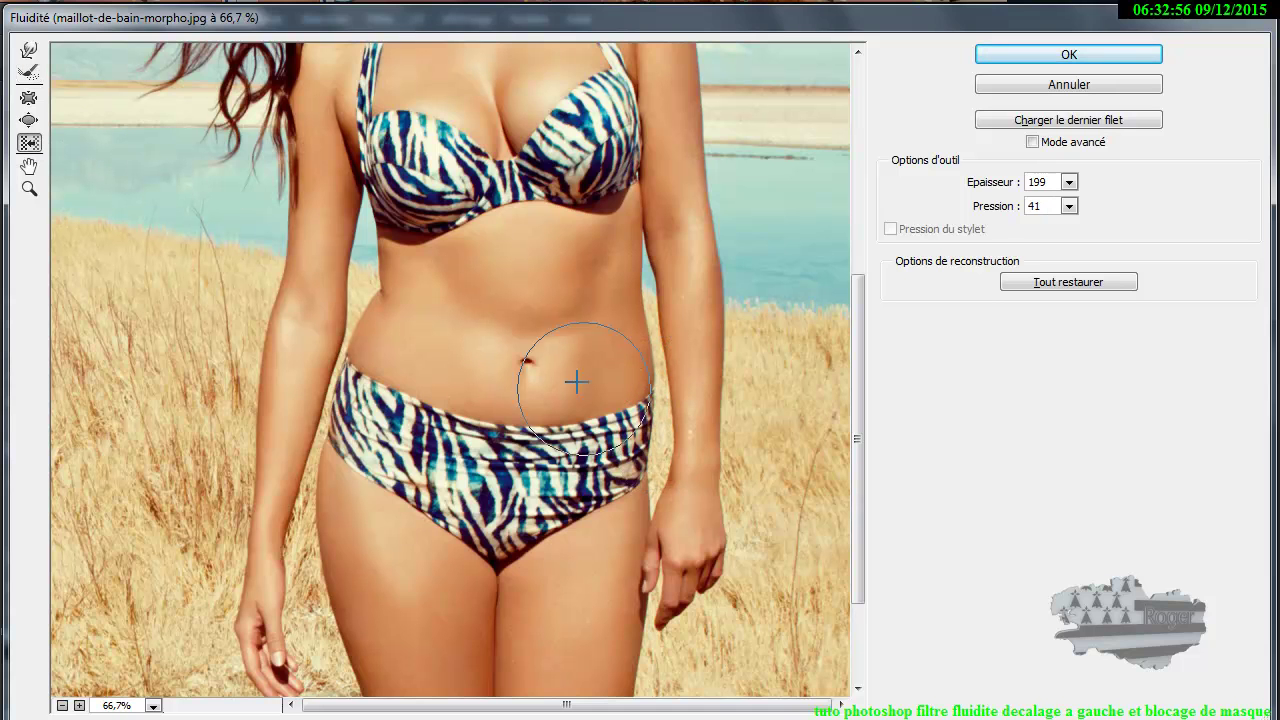
pyautogui.moveTo(656, 448)
pyautogui.mouseDown()
pyautogui.moveTo(622, 446)
pyautogui.moveTo(656, 443)
pyautogui.moveTo(658, 429)
pyautogui.mouseUp()
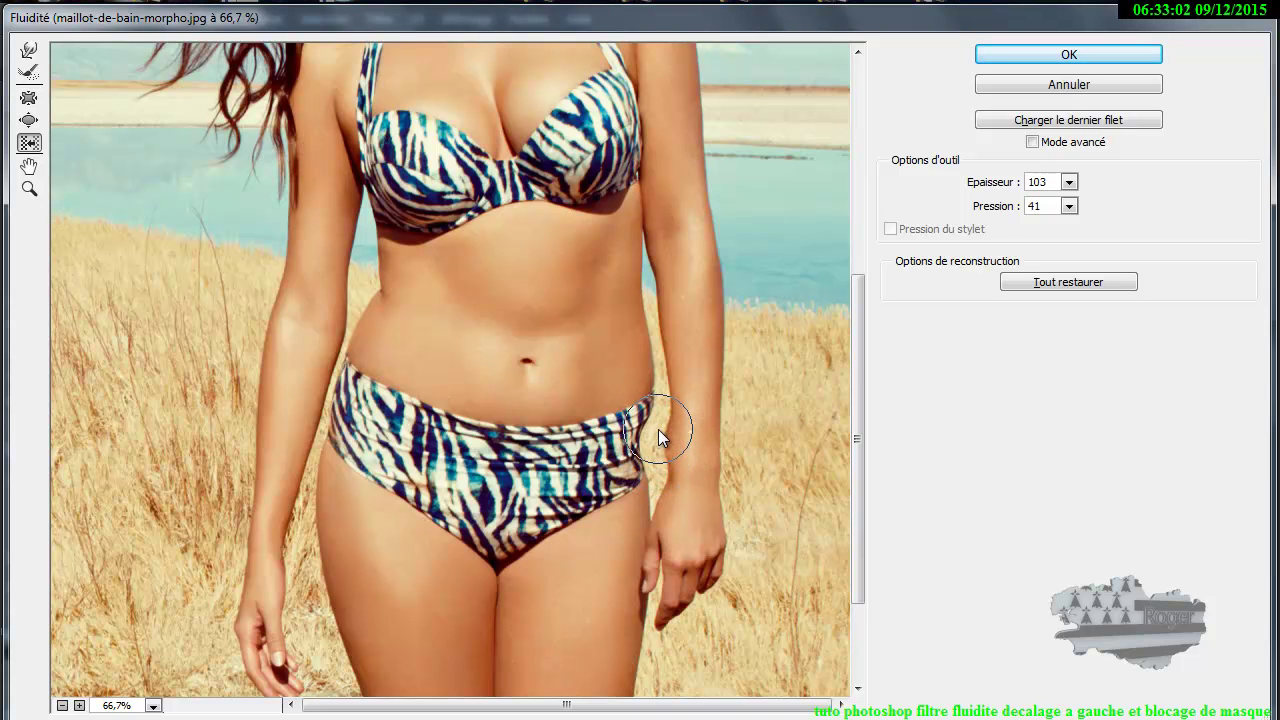
pyautogui.click(29, 74)
pyautogui.moveTo(664, 474); pyautogui.dragTo(643, 457)
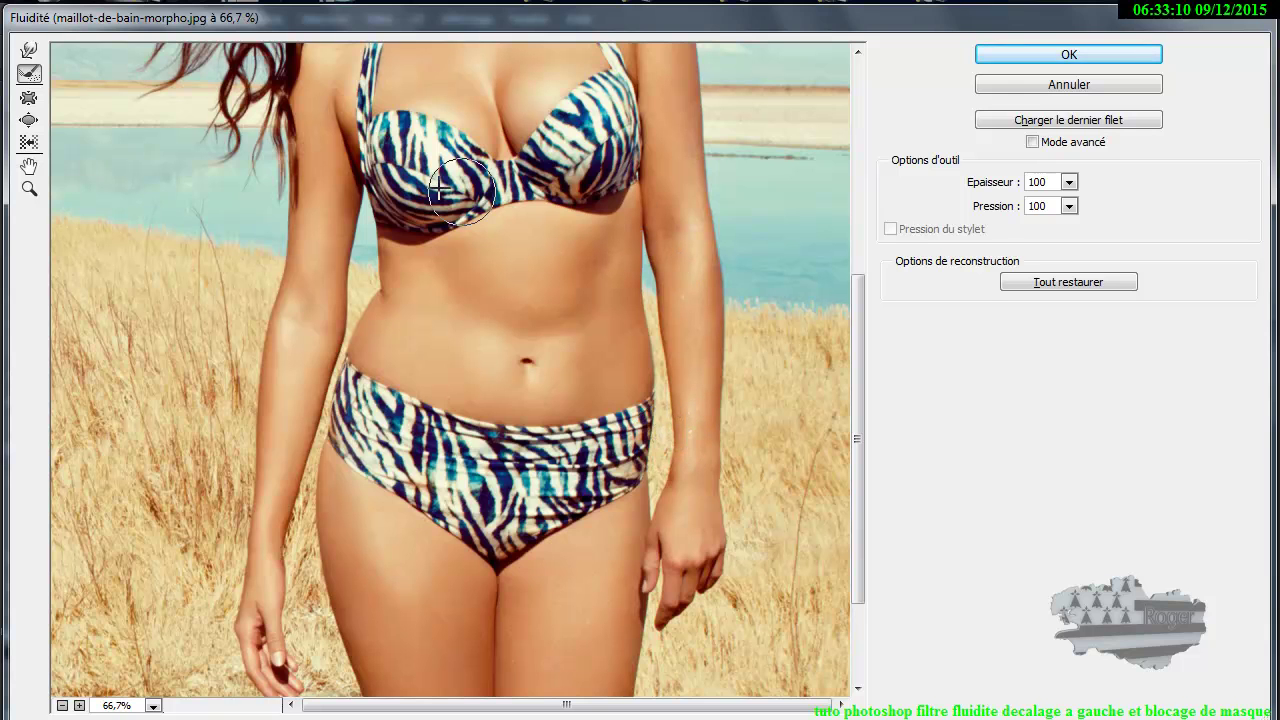
# Step: Slim the right side of the waist beside the arm with the size 85 Forward Warp brush, and restore the whole image
pyautogui.click(31, 52)
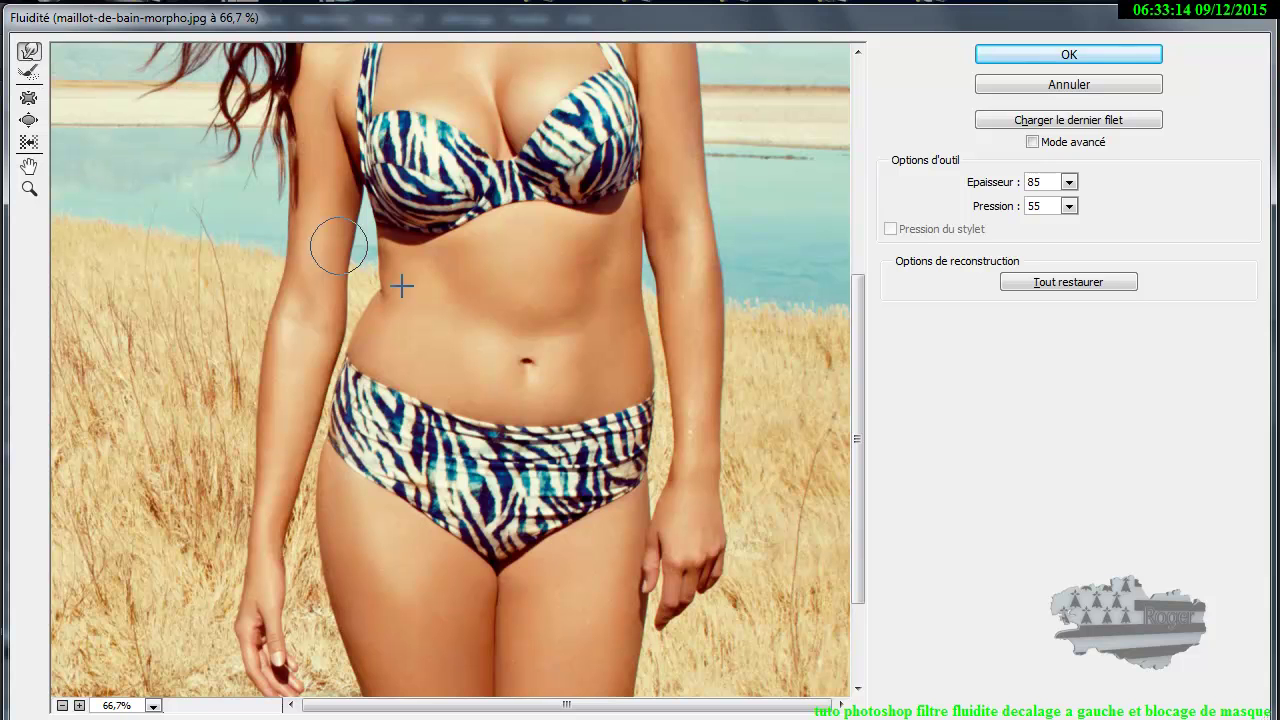
pyautogui.moveTo(657, 452); pyautogui.dragTo(644, 334)
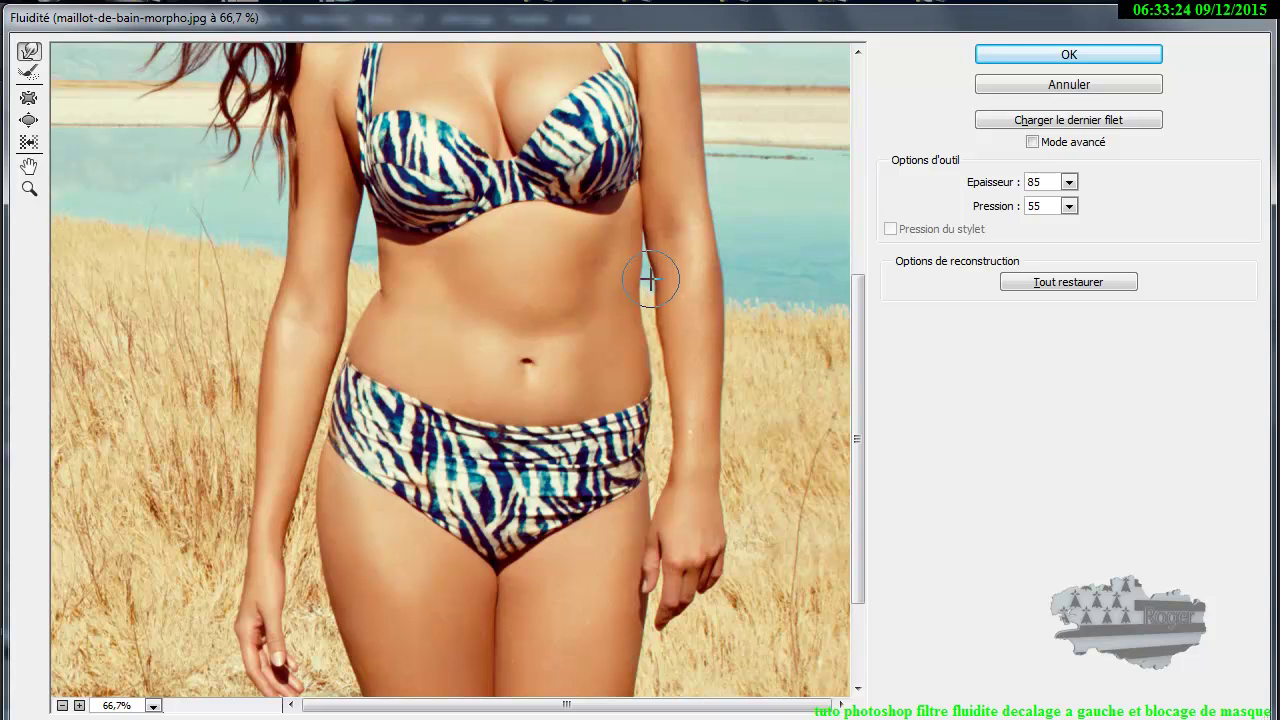
pyautogui.moveTo(647, 273); pyautogui.dragTo(639, 273)
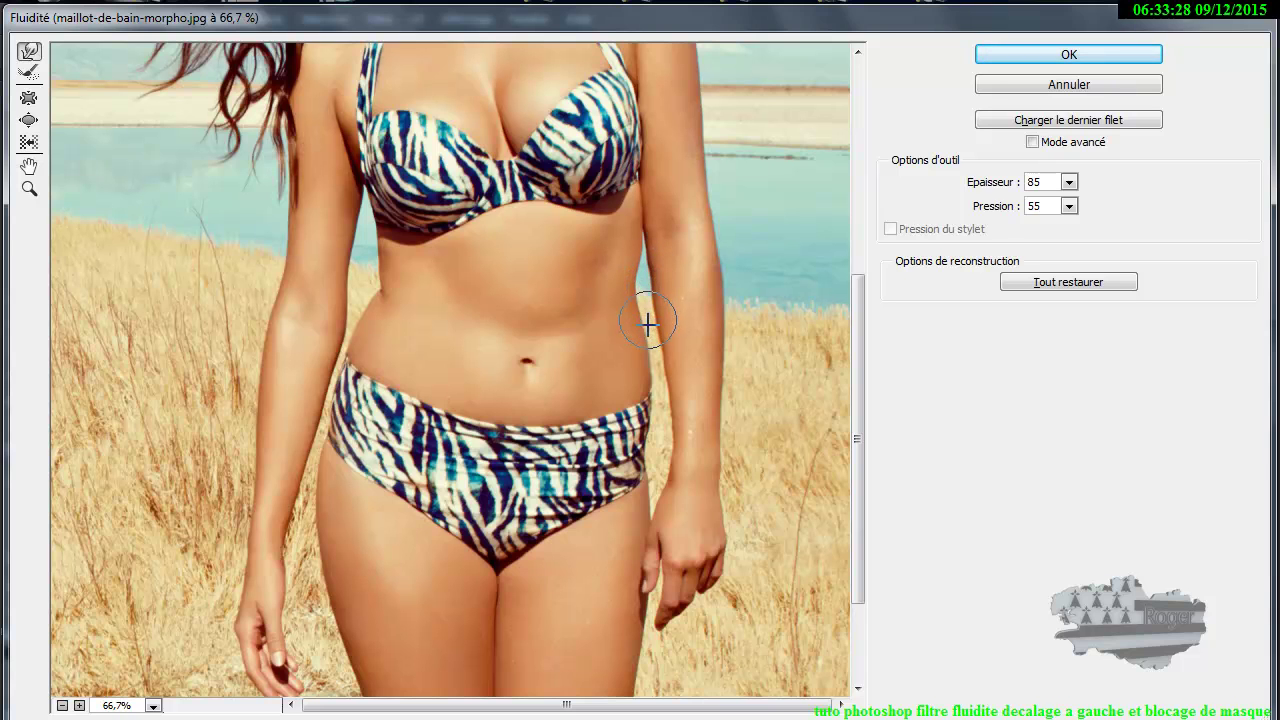
pyautogui.click(1068, 281)
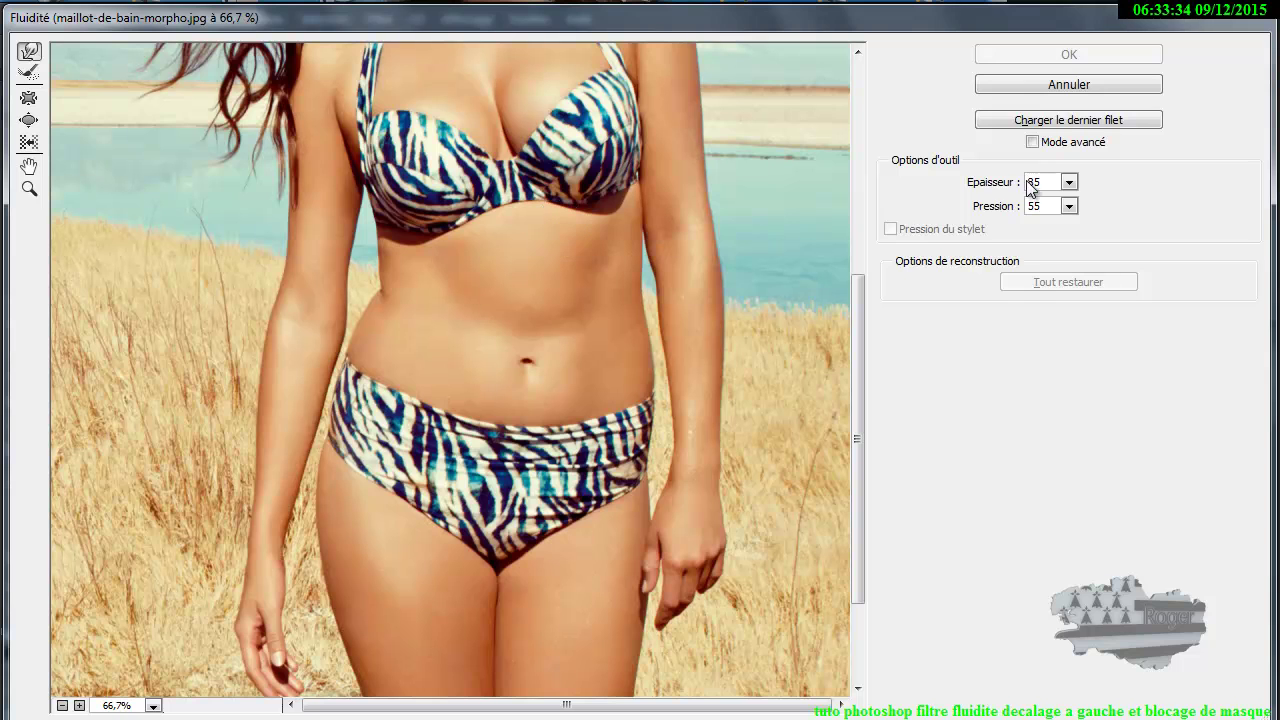
# Step: Enable advanced mode and paint a freeze mask with a size 31 brush along the forearm's inner edge beside the waist
pyautogui.click(1033, 143)
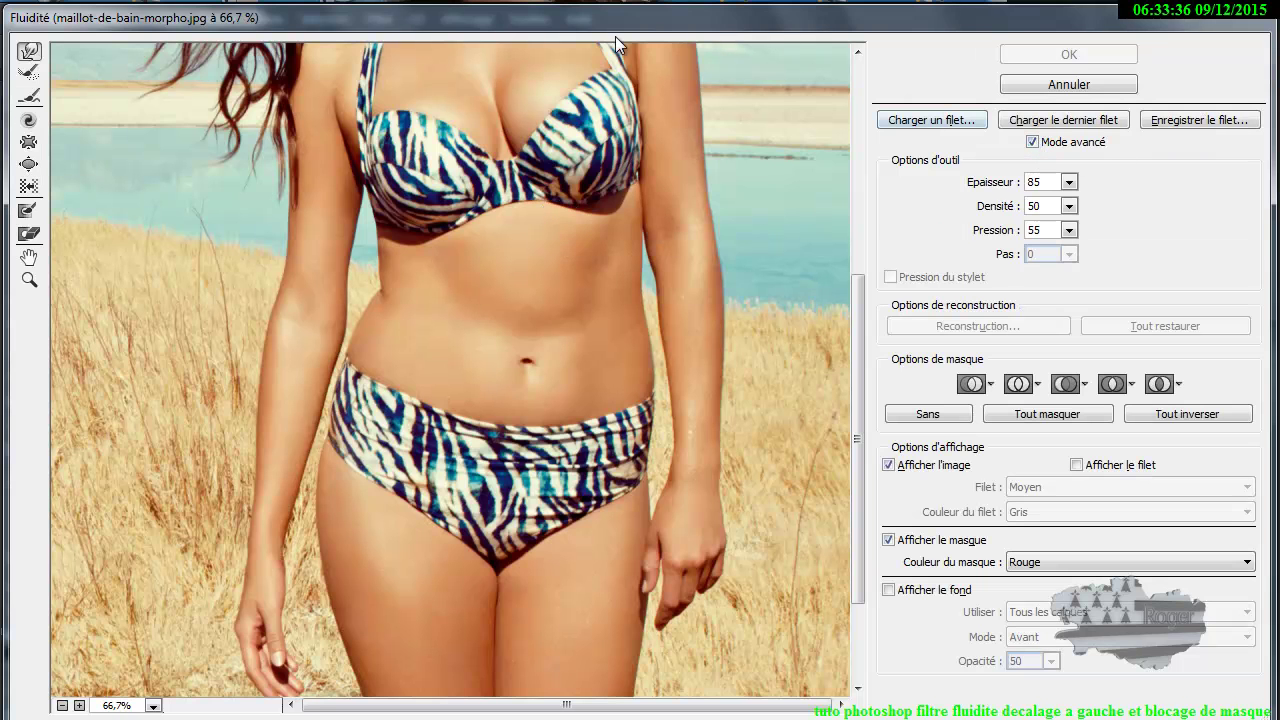
pyautogui.click(30, 212)
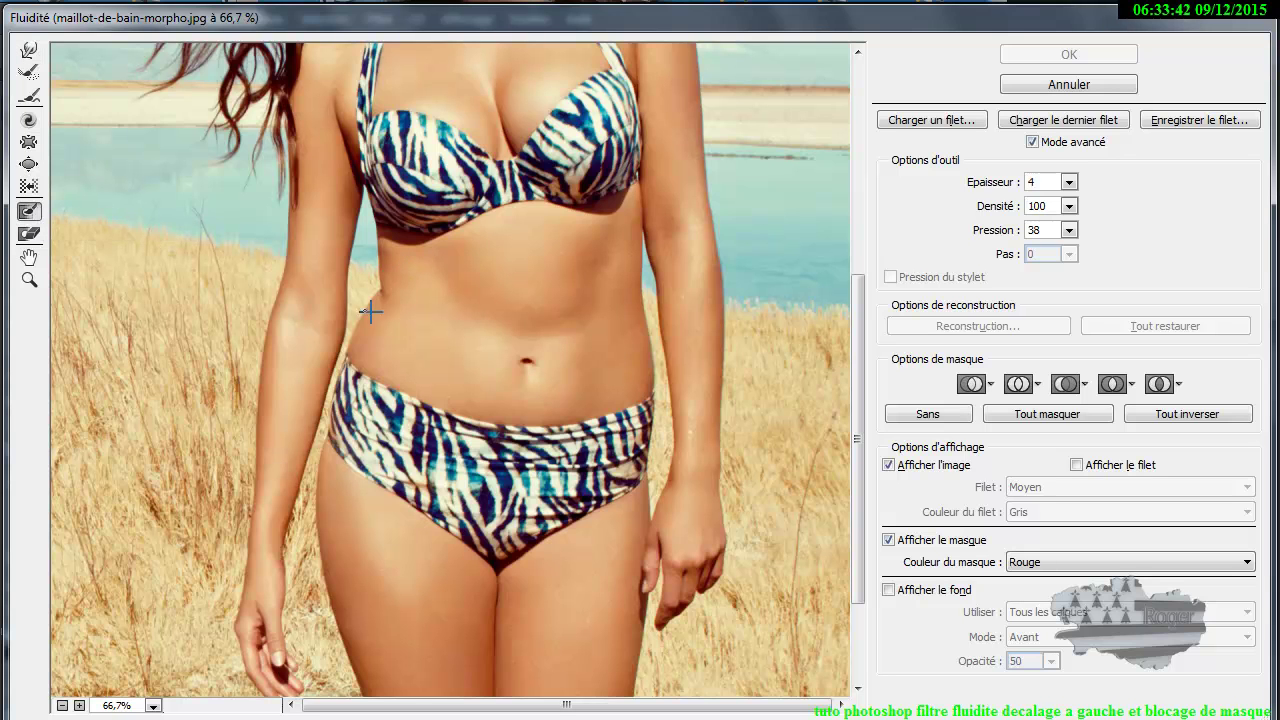
pyautogui.moveTo(647, 352); pyautogui.dragTo(649, 352)
pyautogui.moveTo(657, 246)
pyautogui.mouseDown()
pyautogui.moveTo(679, 426)
pyautogui.moveTo(662, 512)
pyautogui.mouseUp()
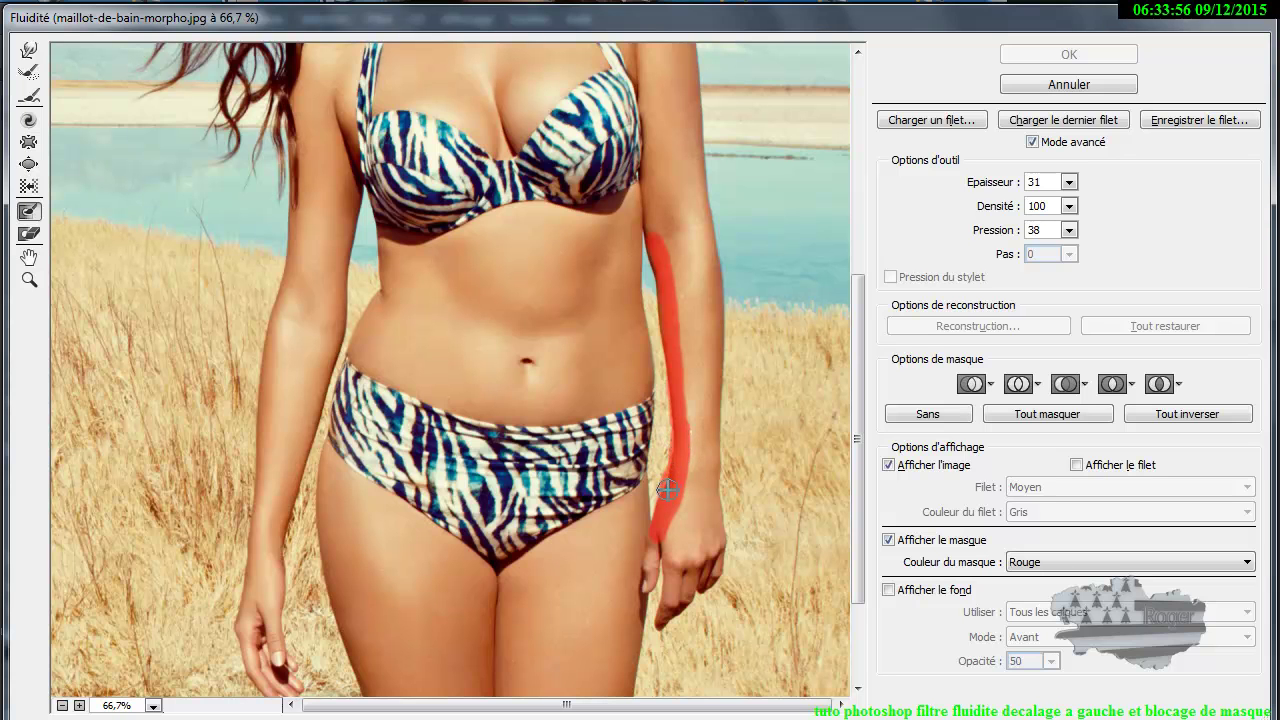
pyautogui.moveTo(679, 421); pyautogui.dragTo(672, 457)
pyautogui.moveTo(673, 402); pyautogui.dragTo(671, 342)
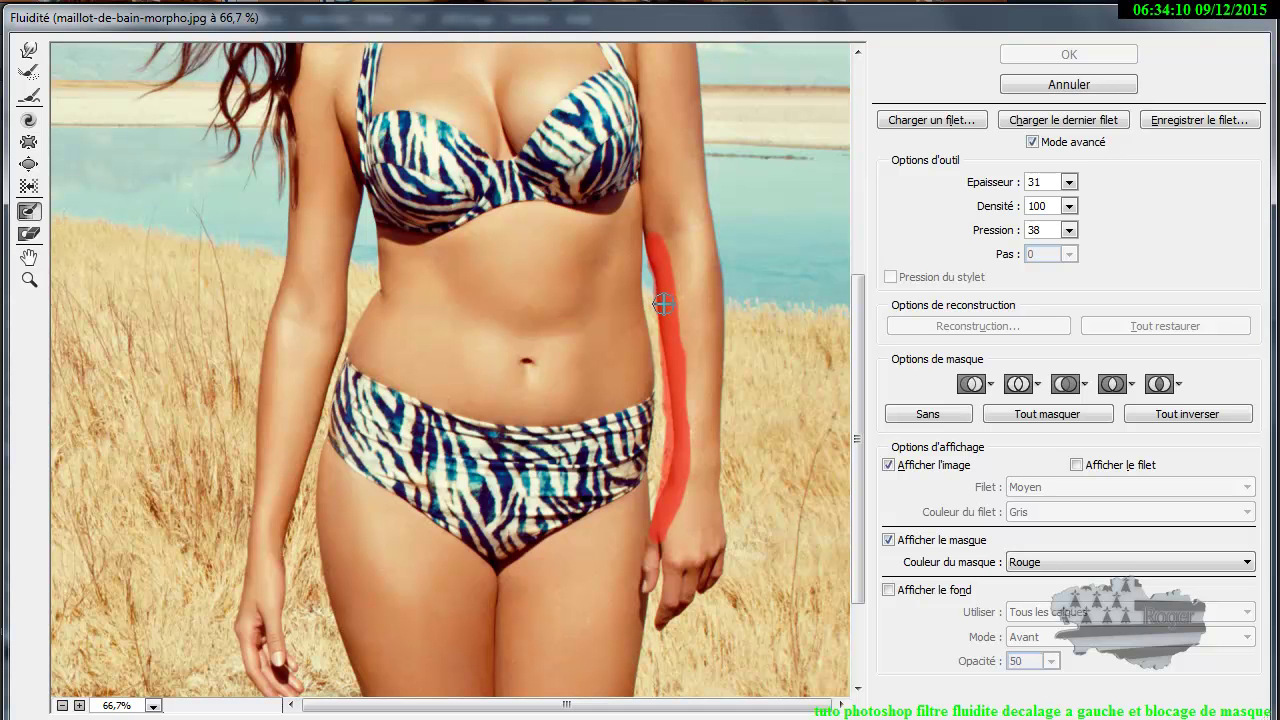
# Step: Extend the freeze mask slightly upward at its top end, where the arm meets the torso
pyautogui.keyDown('ctrl'); pyautogui.click(663, 258); pyautogui.keyUp('ctrl')
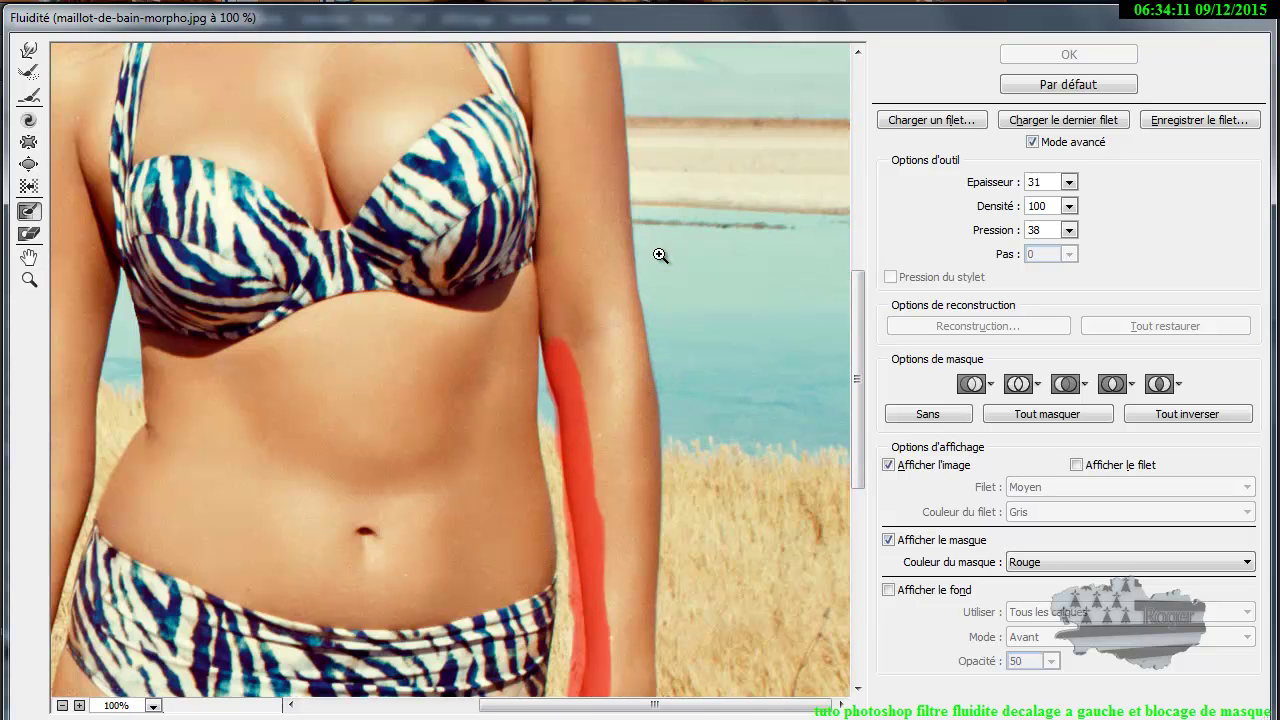
pyautogui.keyDown('ctrl'); pyautogui.click(600, 373); pyautogui.keyUp('ctrl')
pyautogui.scroll(-5, 590, 360)
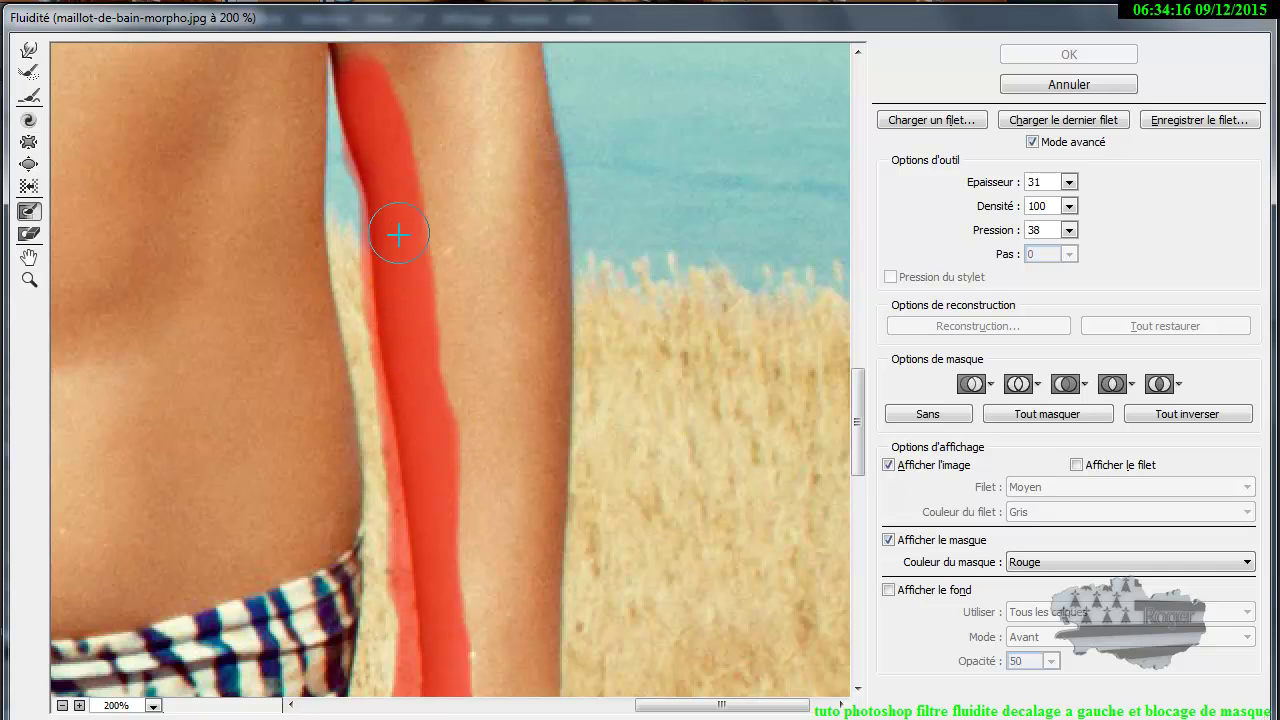
pyautogui.scroll(4, 396, 232)
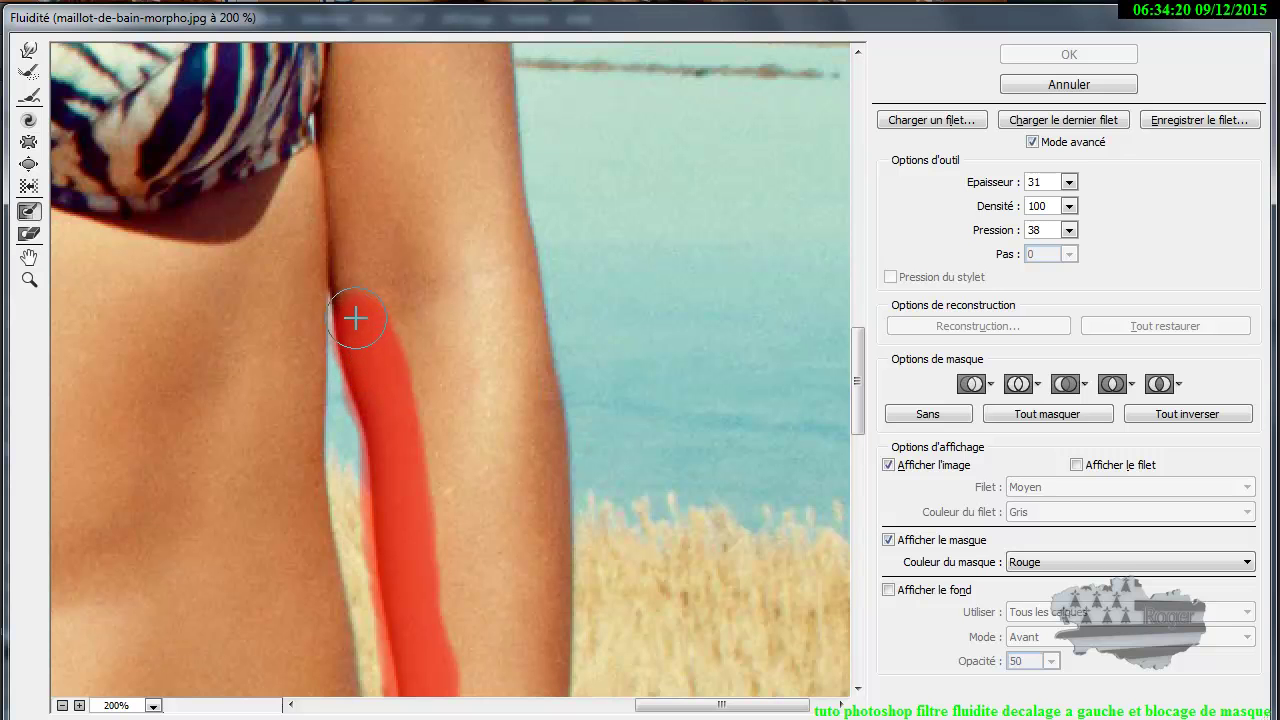
pyautogui.moveTo(352, 292); pyautogui.dragTo(356, 280)
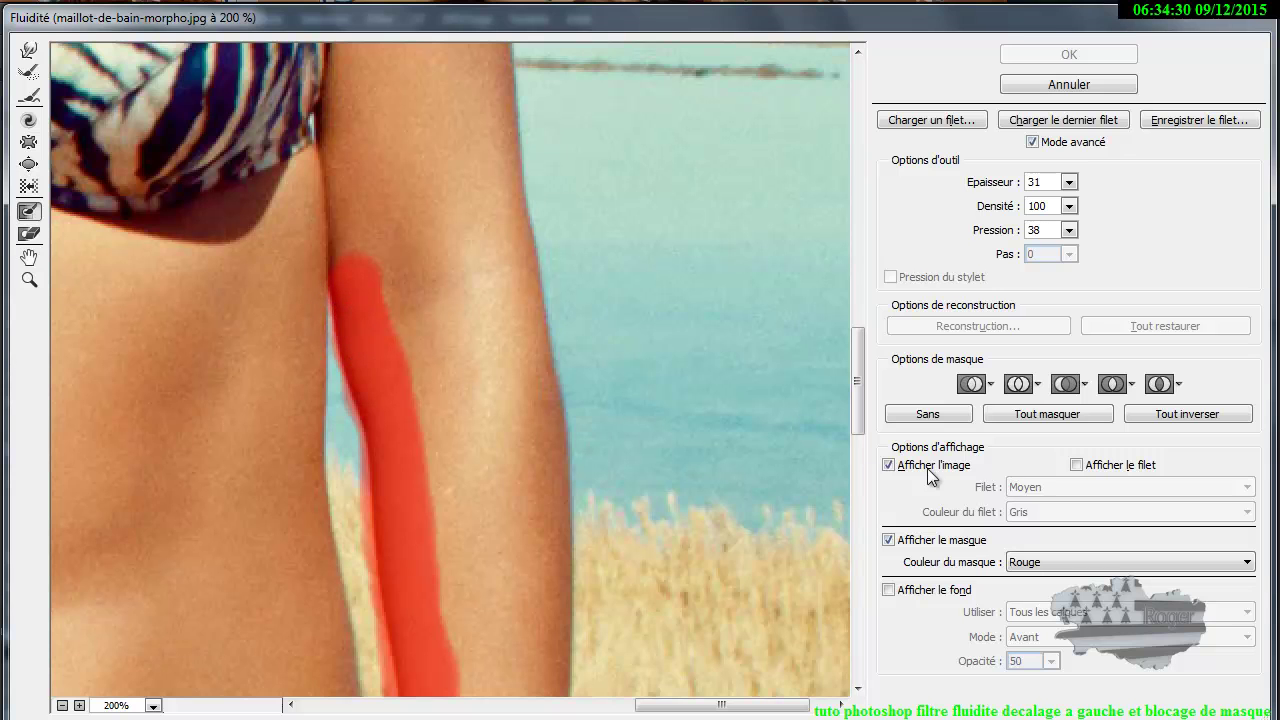
# Step: Show the freeze mask in blue and push the waist's right edge inward beside it with the size 85 Forward Warp brush
pyautogui.click(1063, 566)
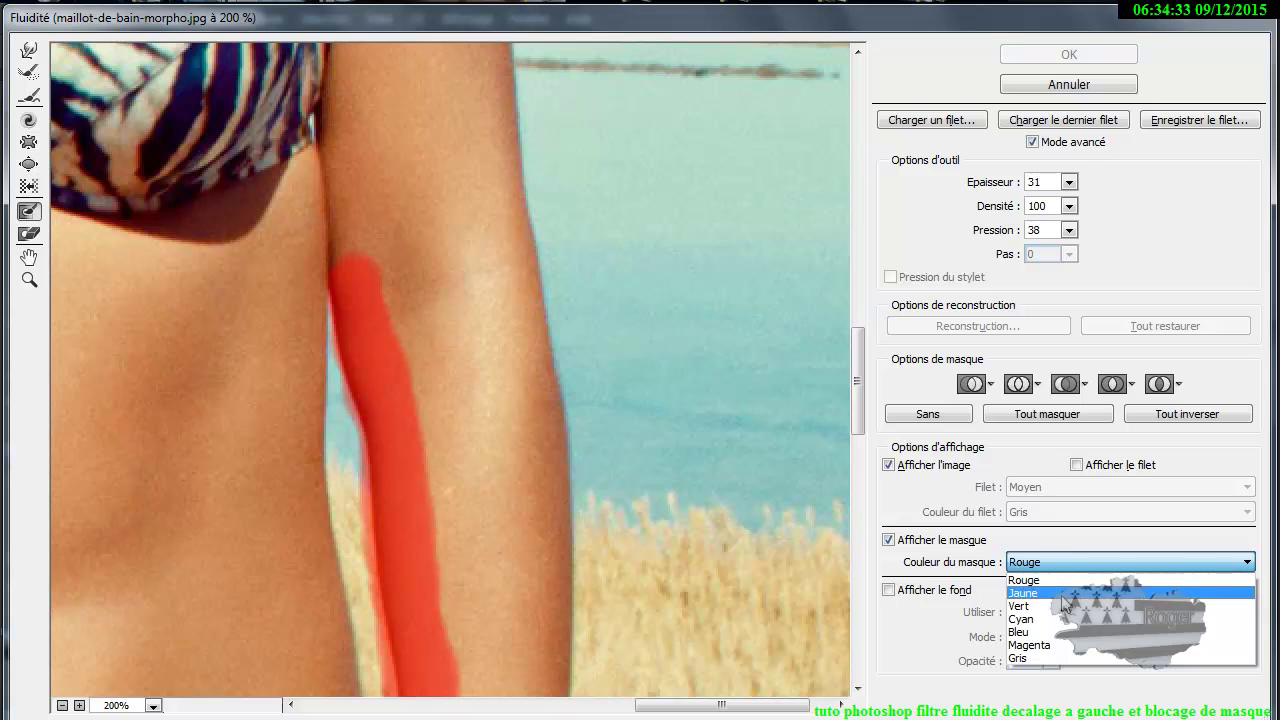
pyautogui.click(1063, 640)
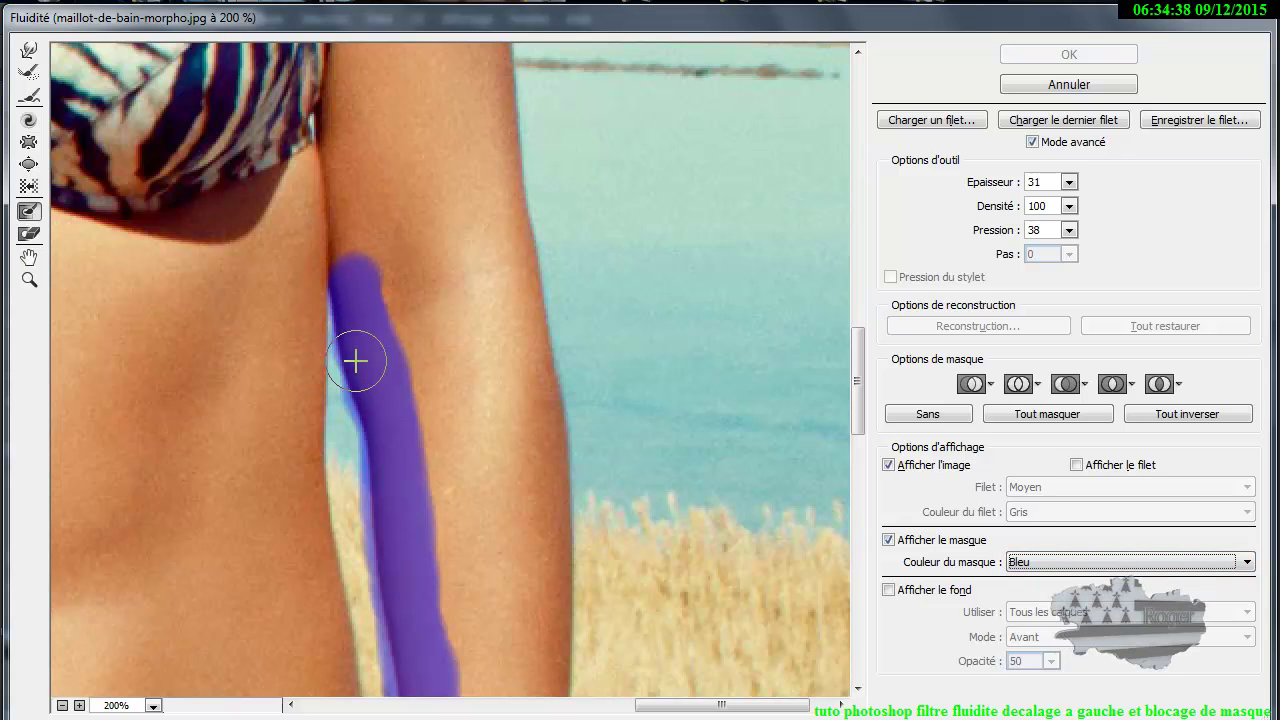
pyautogui.click(29, 52)
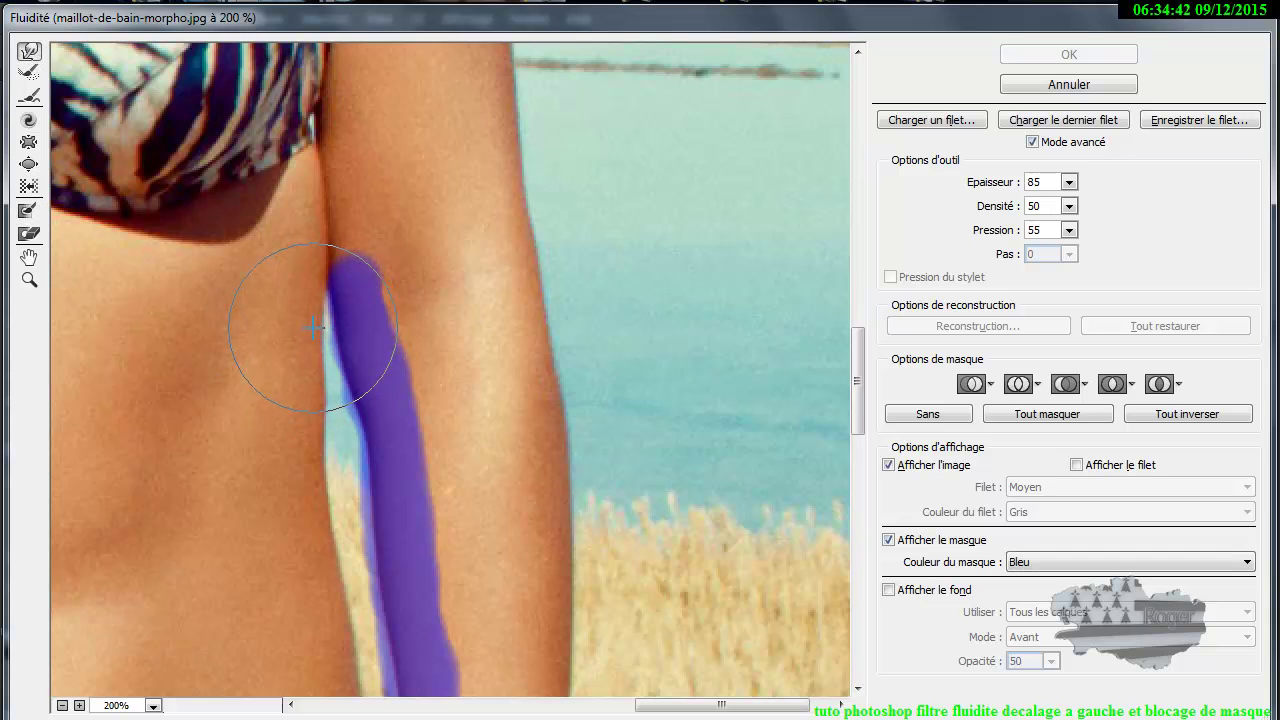
pyautogui.moveTo(306, 327)
pyautogui.mouseDown()
pyautogui.moveTo(310, 366)
pyautogui.moveTo(332, 425)
pyautogui.mouseUp()
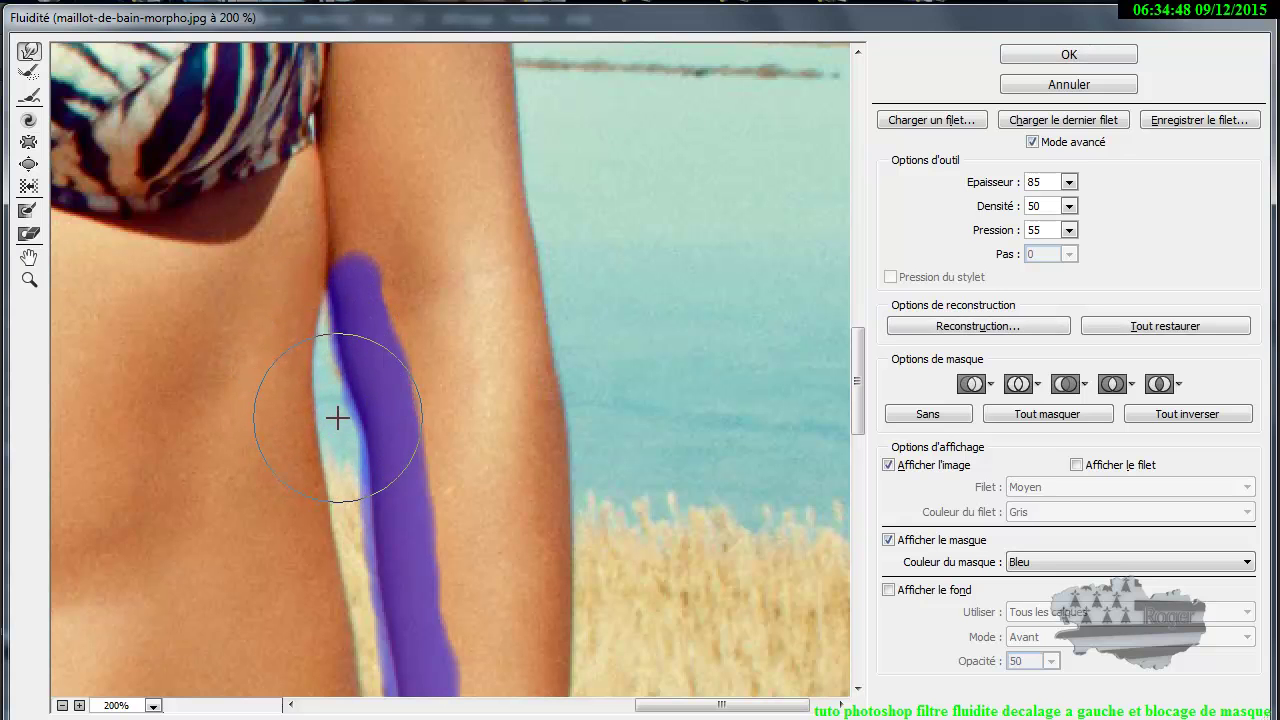
pyautogui.hotkey('ctrl', 'space')
pyautogui.keyDown('ctrl'); pyautogui.keyDown('alt'); pyautogui.click(342, 419); pyautogui.keyUp('alt'); pyautogui.keyUp('ctrl')
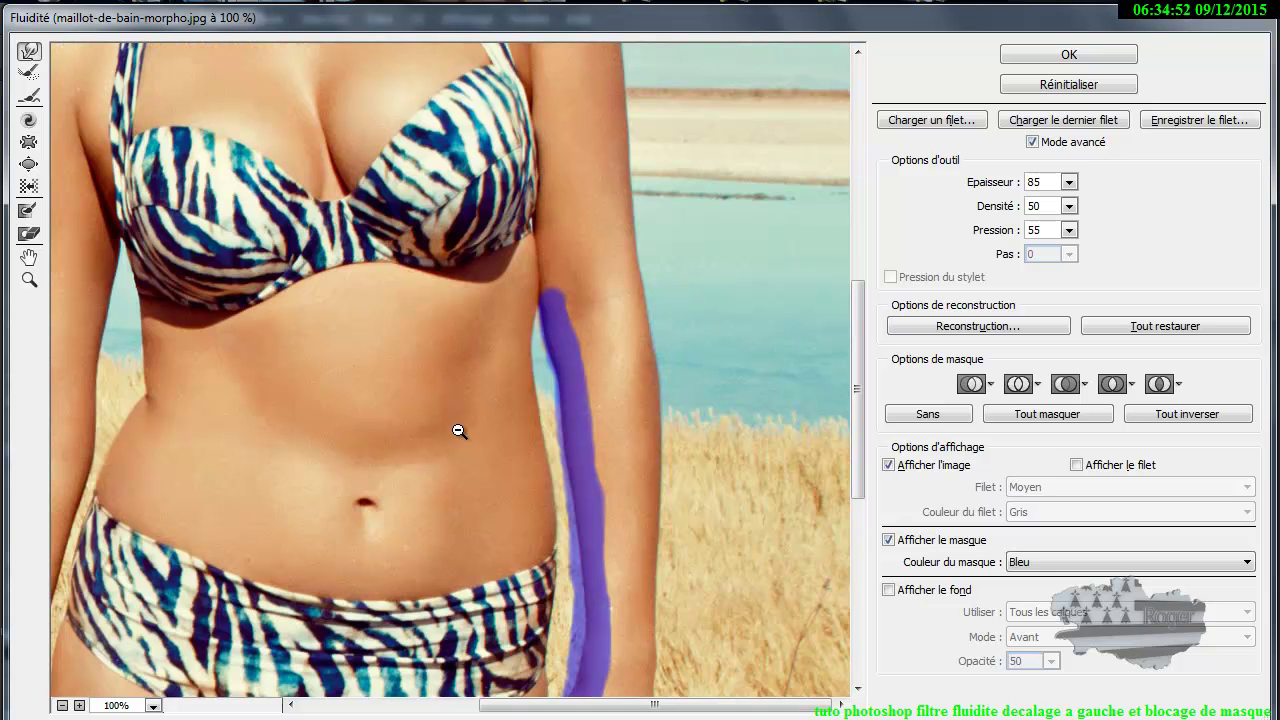
pyautogui.keyDown('ctrl'); pyautogui.keyDown('alt'); pyautogui.click(540, 441); pyautogui.keyUp('alt'); pyautogui.keyUp('ctrl')
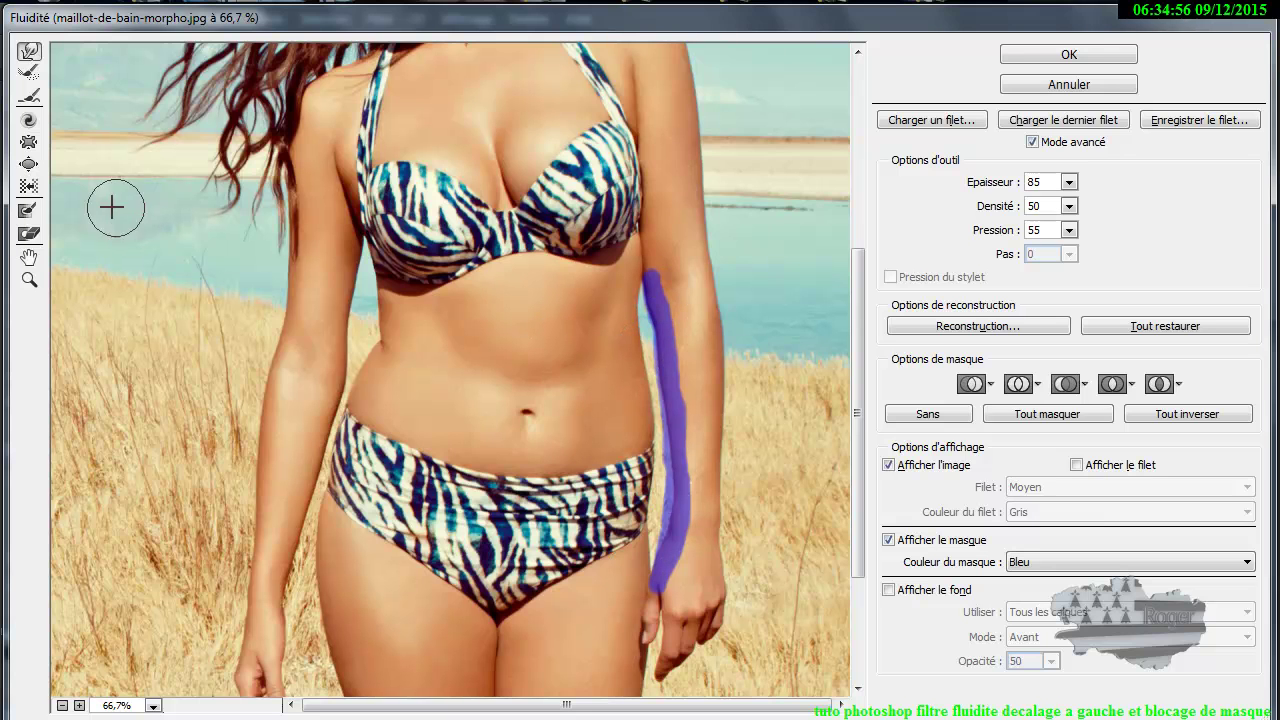
# Step: Restore the image, try slimming the waist and hip beside the masked arm with the size 103 Push Left brush, and restore it again
pyautogui.click(30, 188)
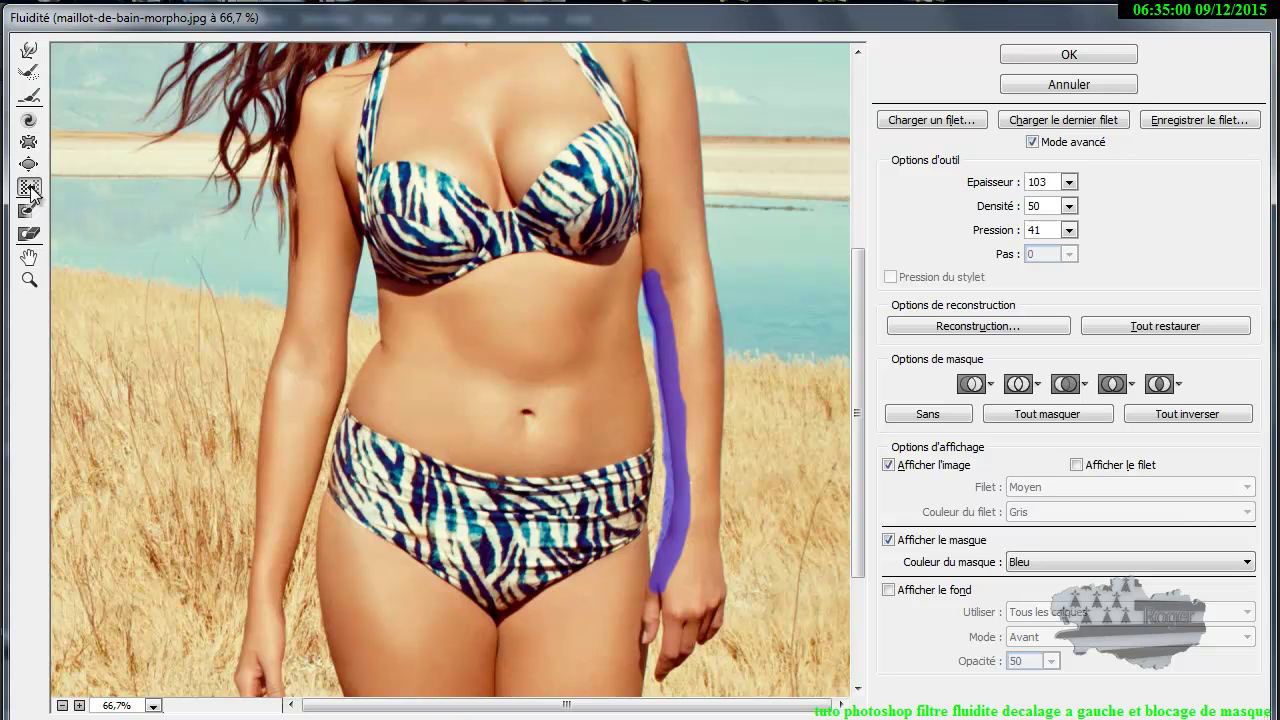
pyautogui.click(1175, 322)
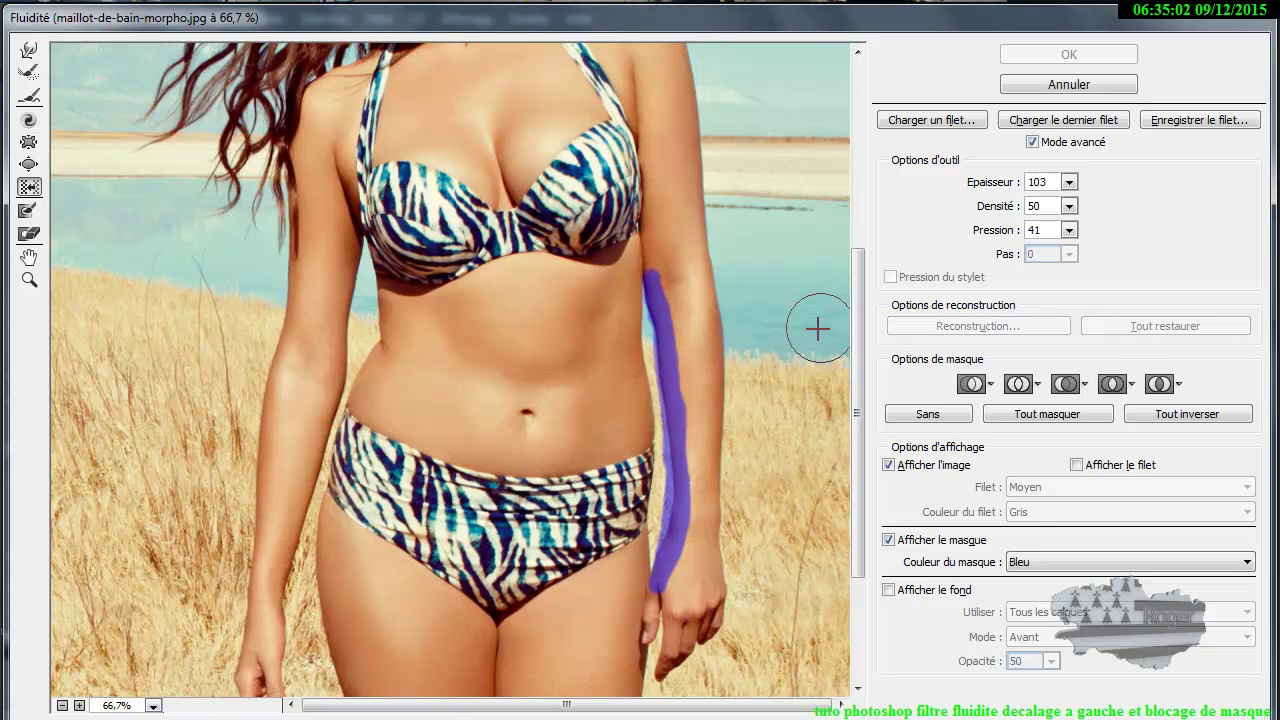
pyautogui.moveTo(651, 512); pyautogui.dragTo(650, 299)
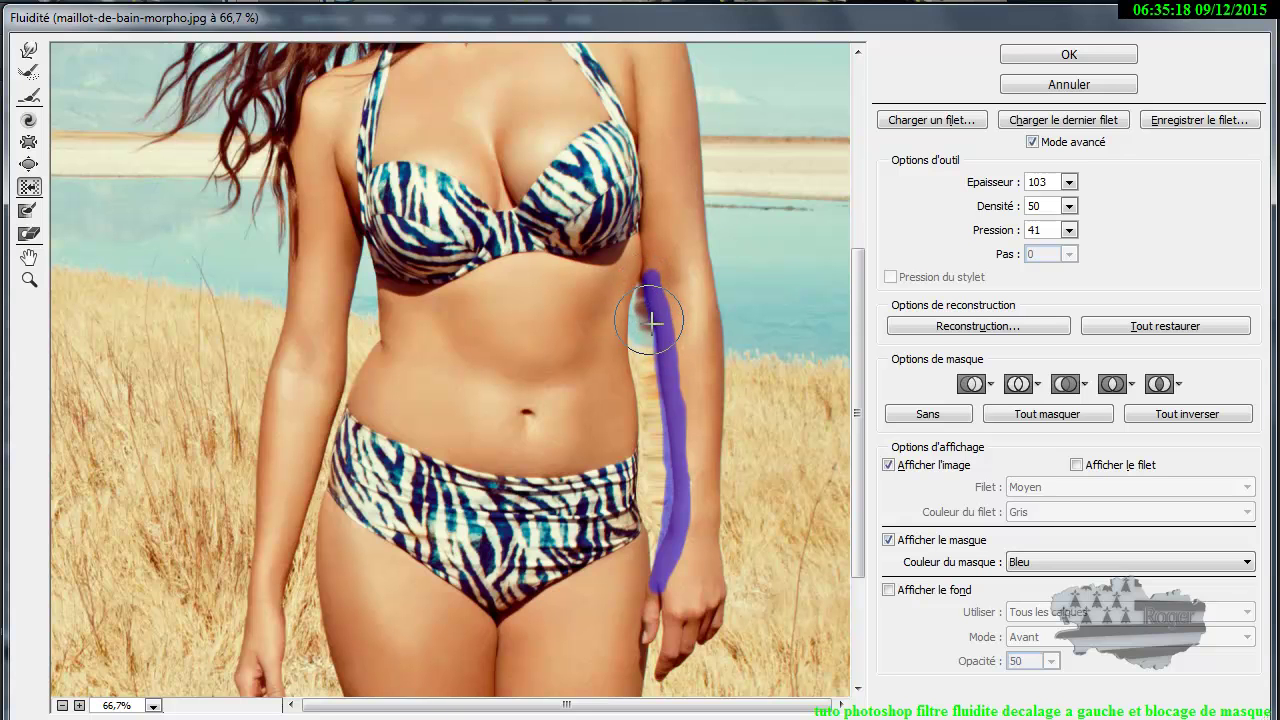
pyautogui.click(1166, 324)
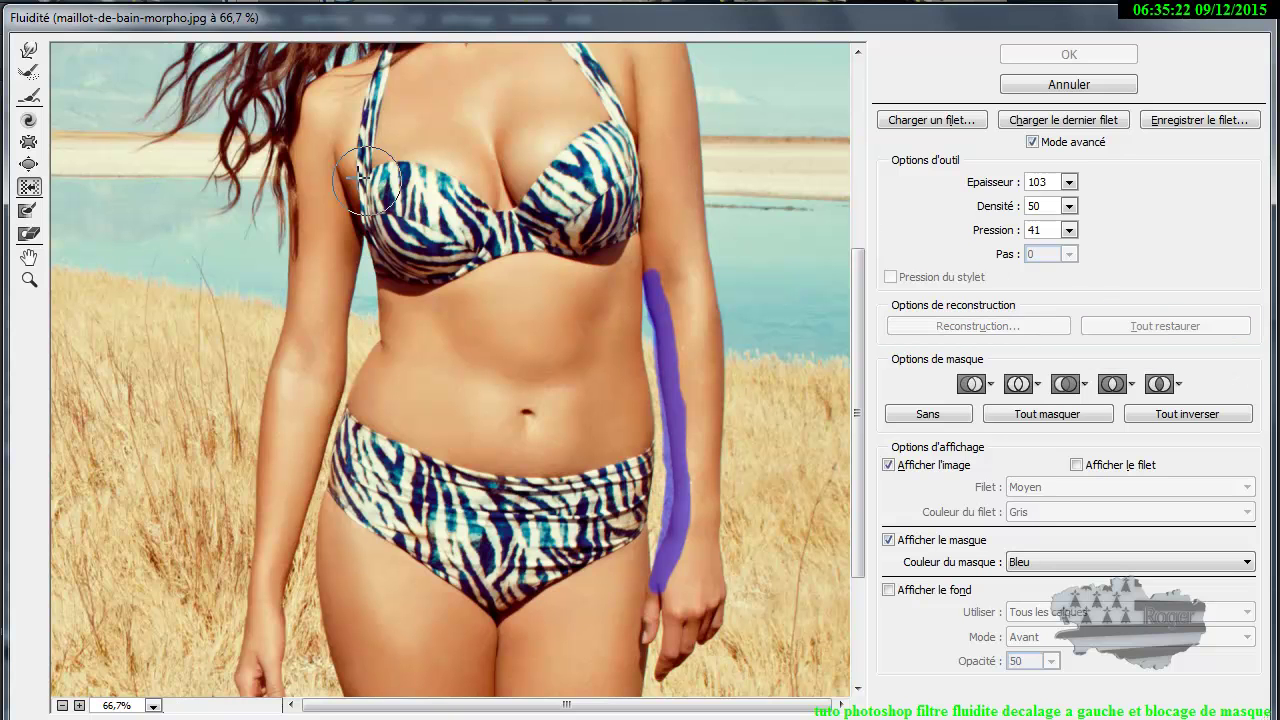
# Step: Push in the right side of the waist beside the masked arm with a size 241 Forward Warp brush
pyautogui.click(30, 52)
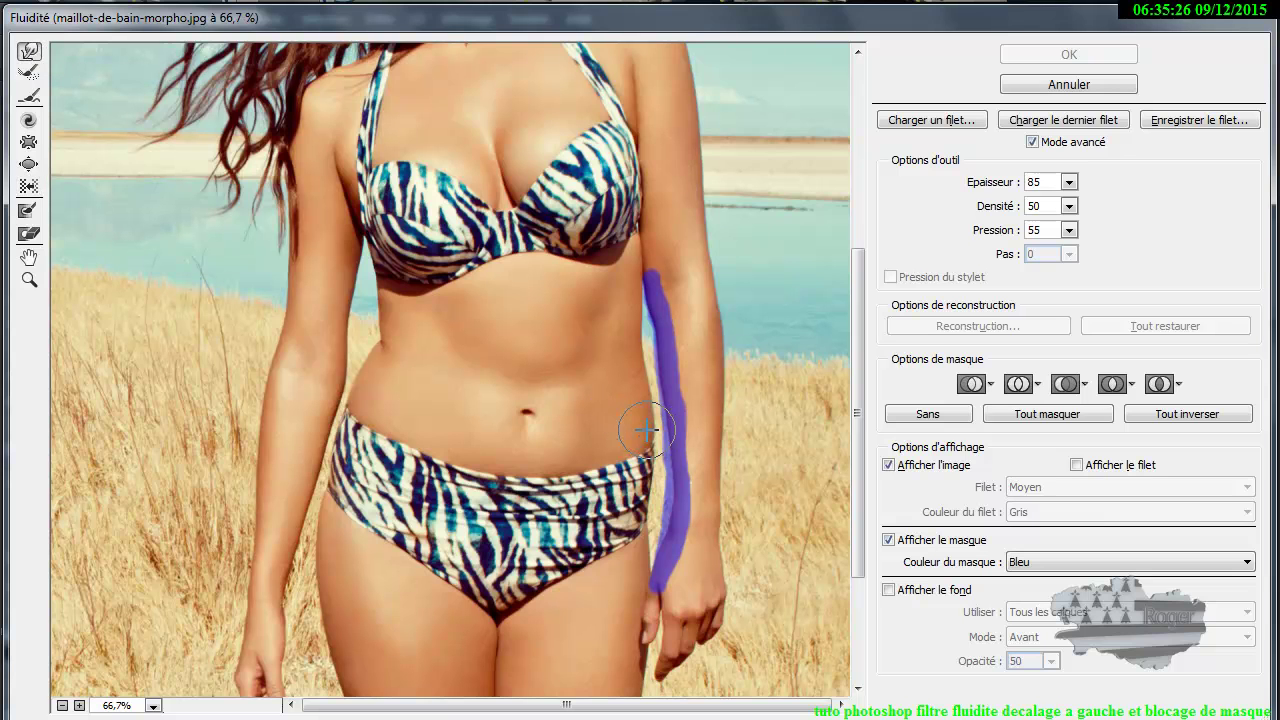
pyautogui.moveTo(653, 430); pyautogui.dragTo(699, 428)
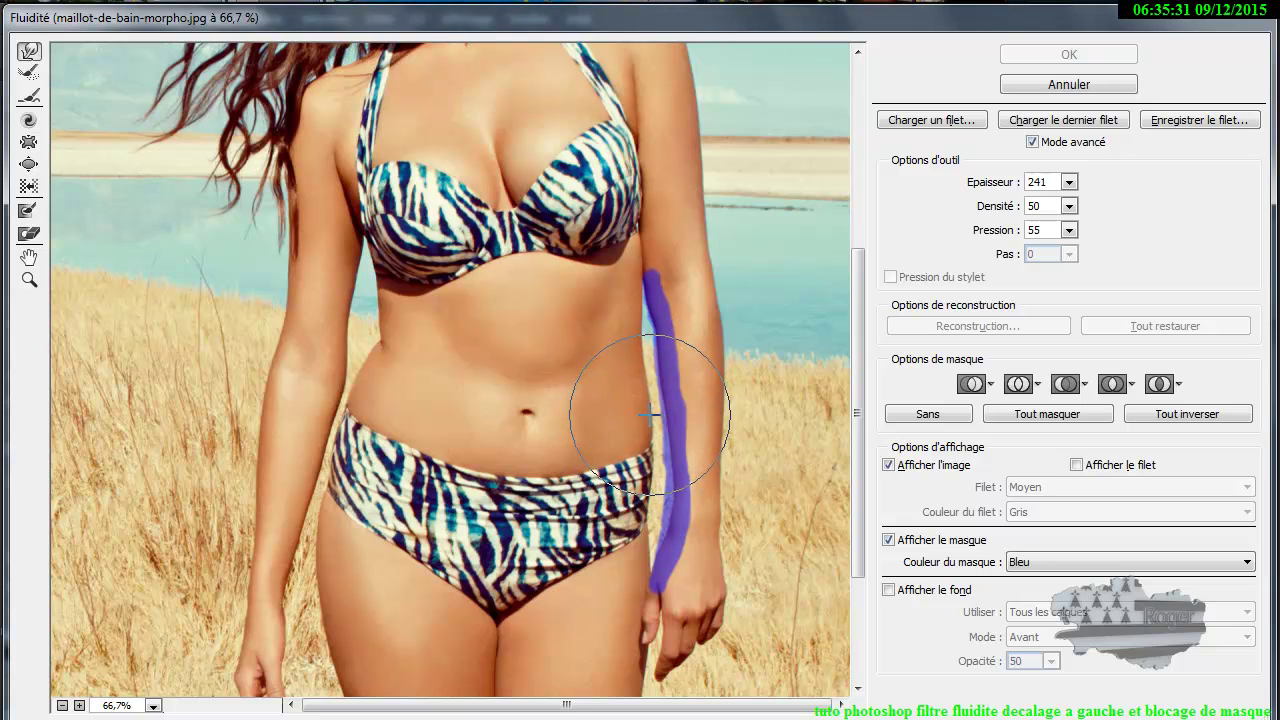
pyautogui.moveTo(651, 400); pyautogui.dragTo(651, 371)
pyautogui.moveTo(649, 327); pyautogui.dragTo(634, 298)
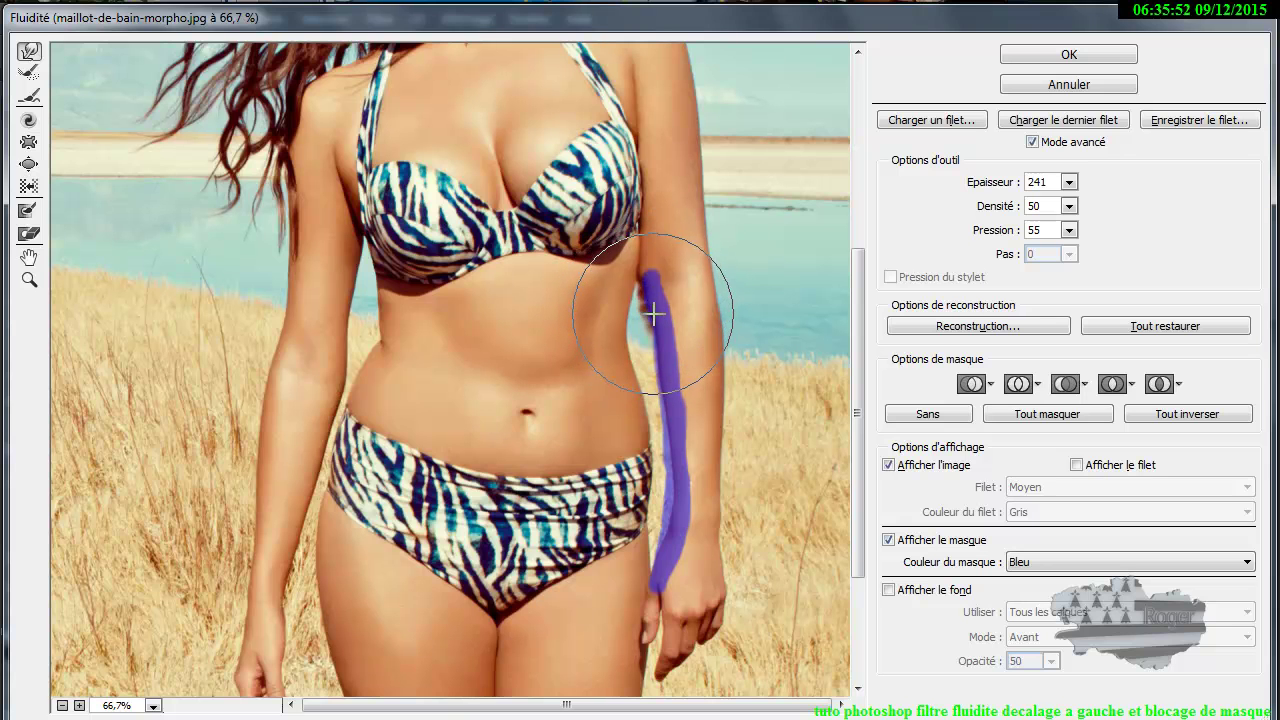
# Step: Clear the freeze mask from the arm and leave the Liquify filter without applying the changes
pyautogui.click(927, 414)
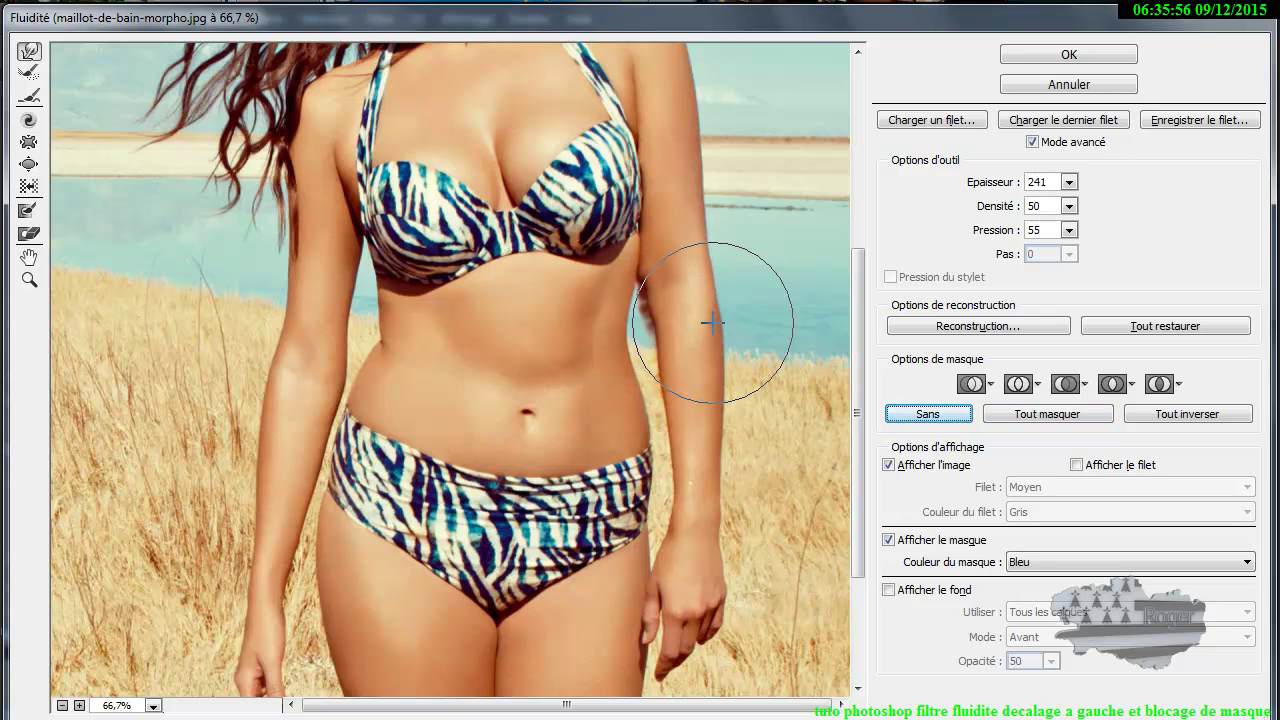
pyautogui.click(1088, 87)
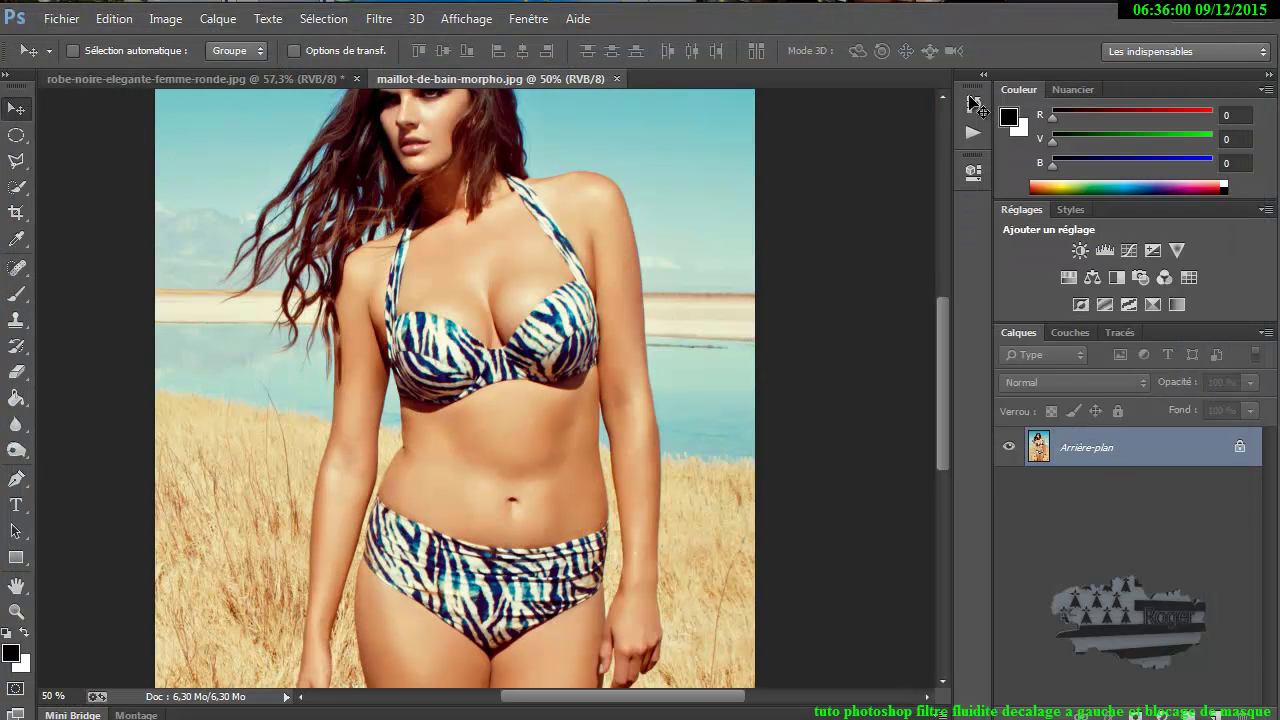
# Step: Start a polygonal lasso outline just below the bikini top's right edge and trace down into the gap between waist and arm
pyautogui.click(20, 165)
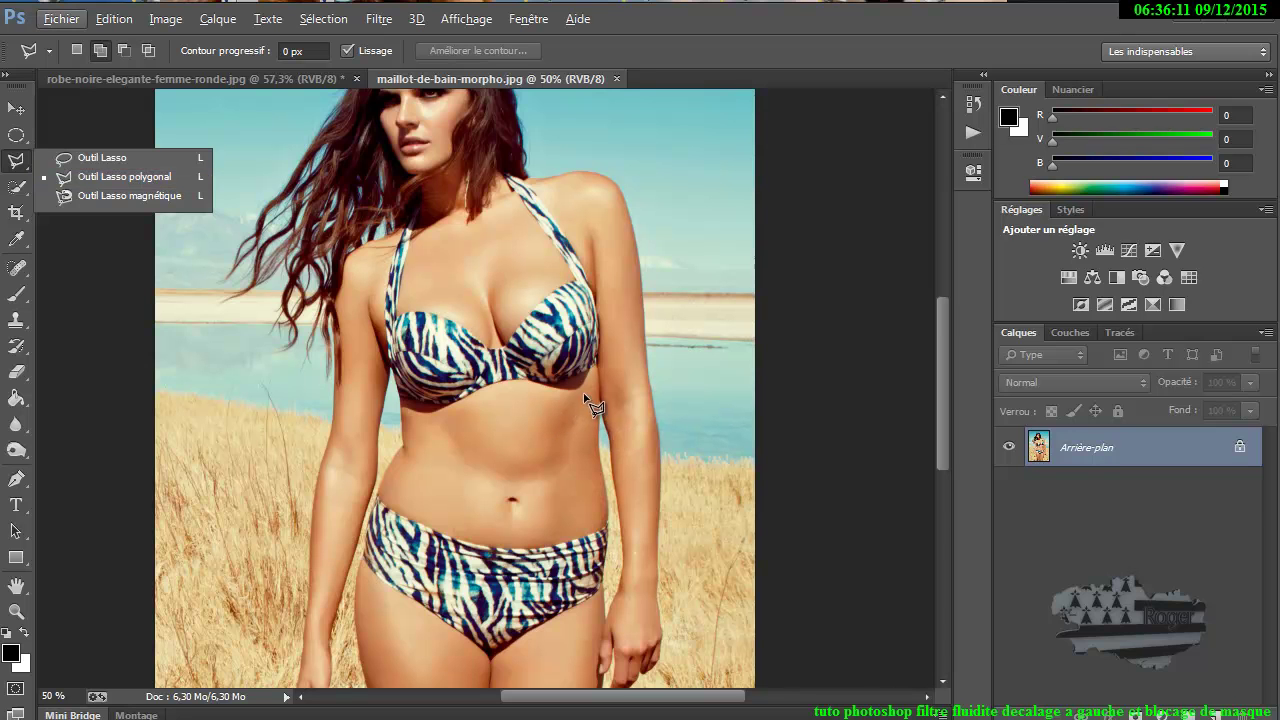
pyautogui.scroll(2, 601, 397)
pyautogui.scroll(6, 603, 400)
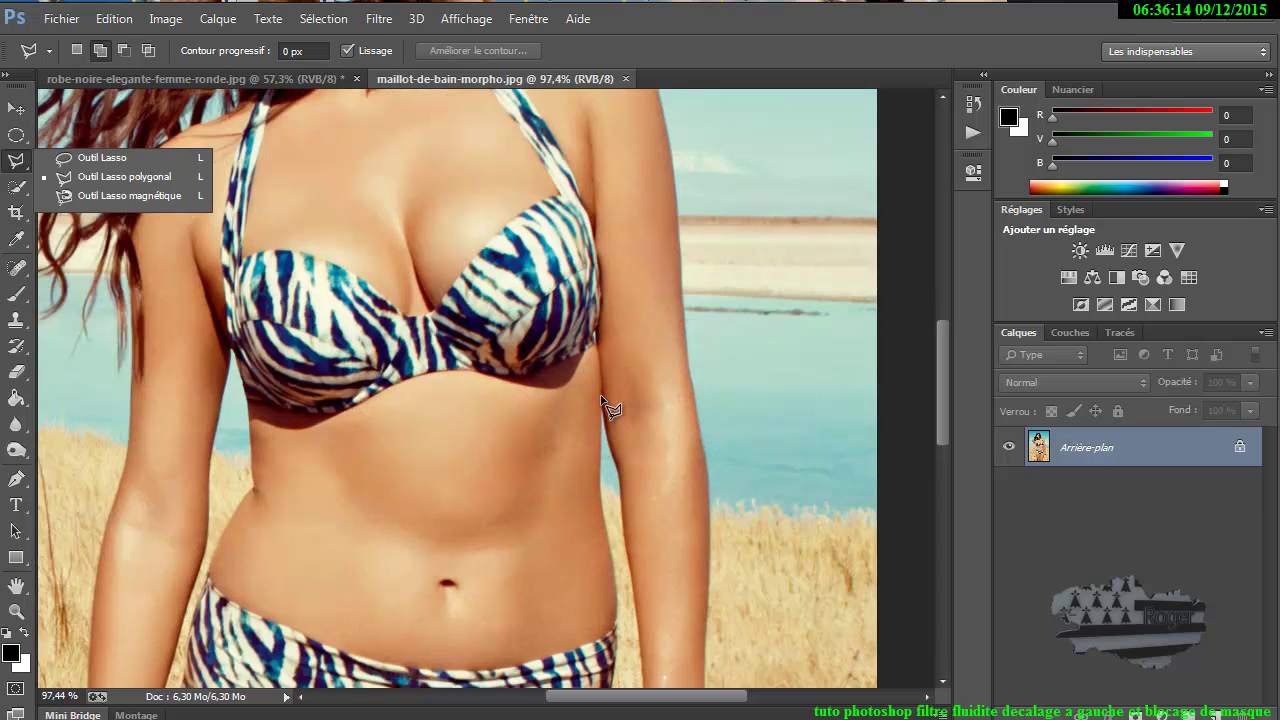
pyautogui.scroll(4, 606, 405)
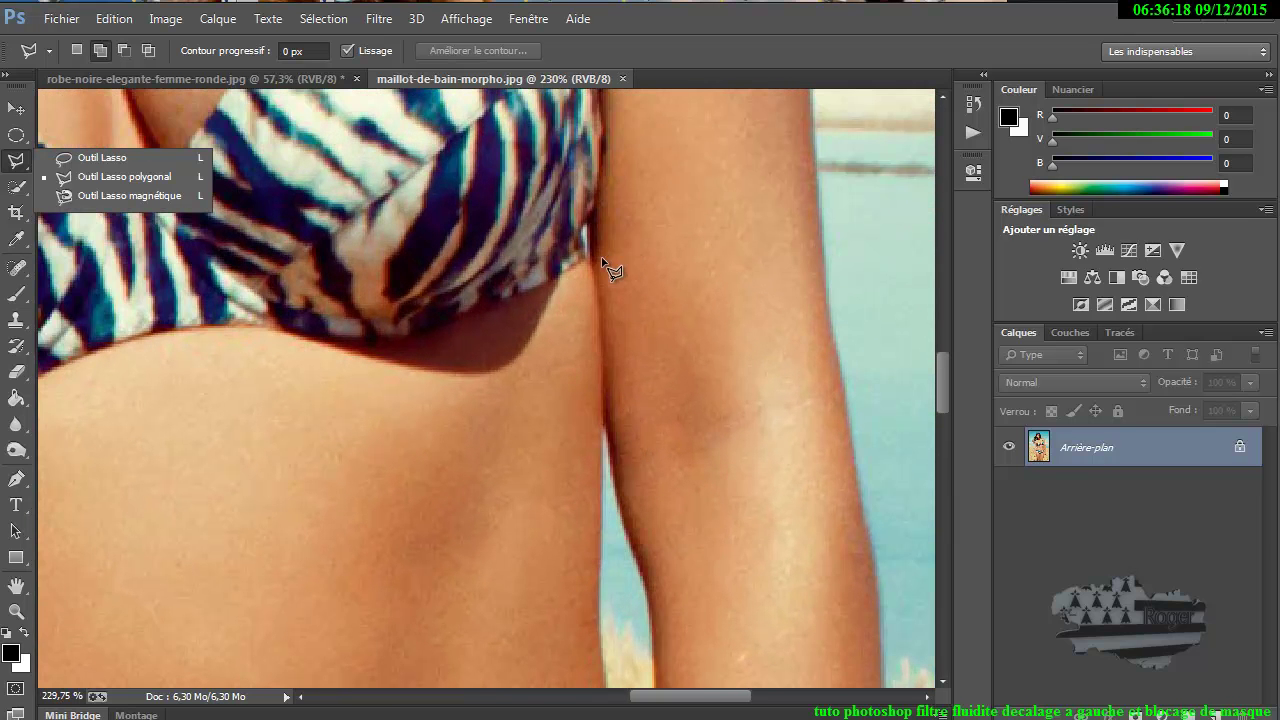
pyautogui.click(573, 297)
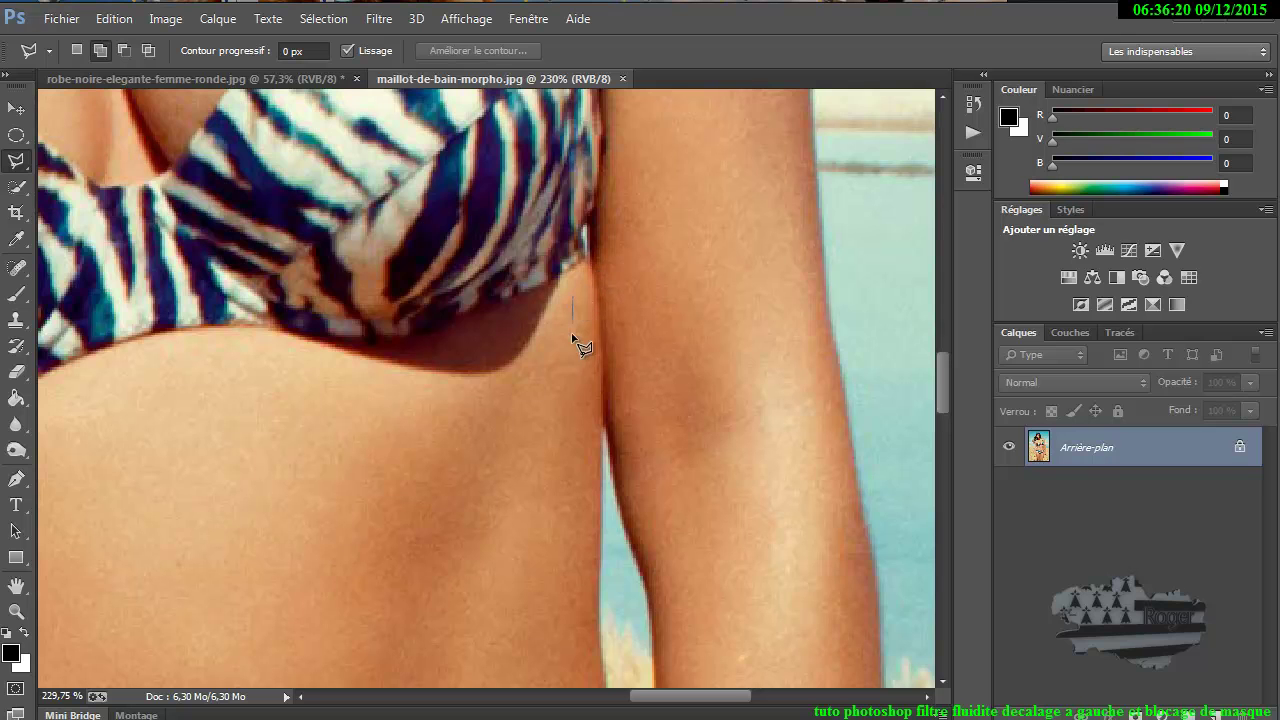
pyautogui.click(604, 440)
pyautogui.click(616, 566)
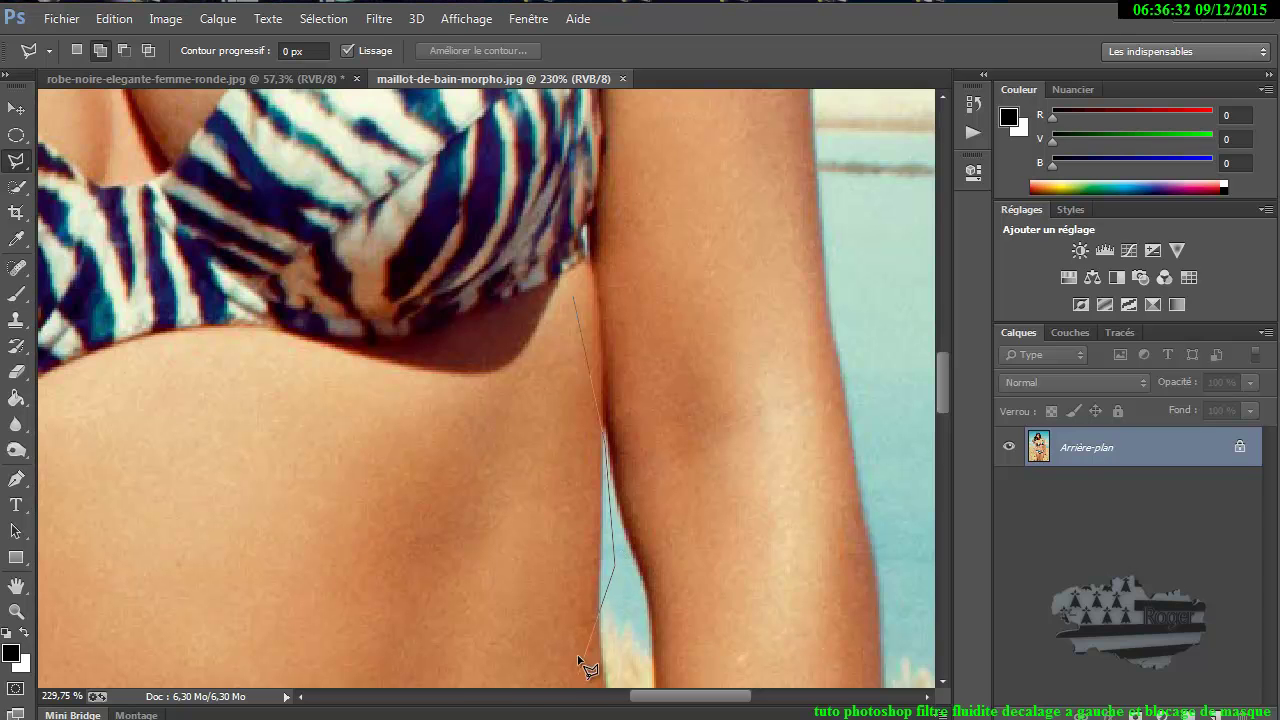
# Step: Continue the lasso outline down the gap between hip and forearm to where the hand meets the thigh
pyautogui.press('space')
pyautogui.moveTo(556, 455)
pyautogui.mouseDown()
pyautogui.moveTo(551, 251)
pyautogui.moveTo(556, 289)
pyautogui.mouseUp()
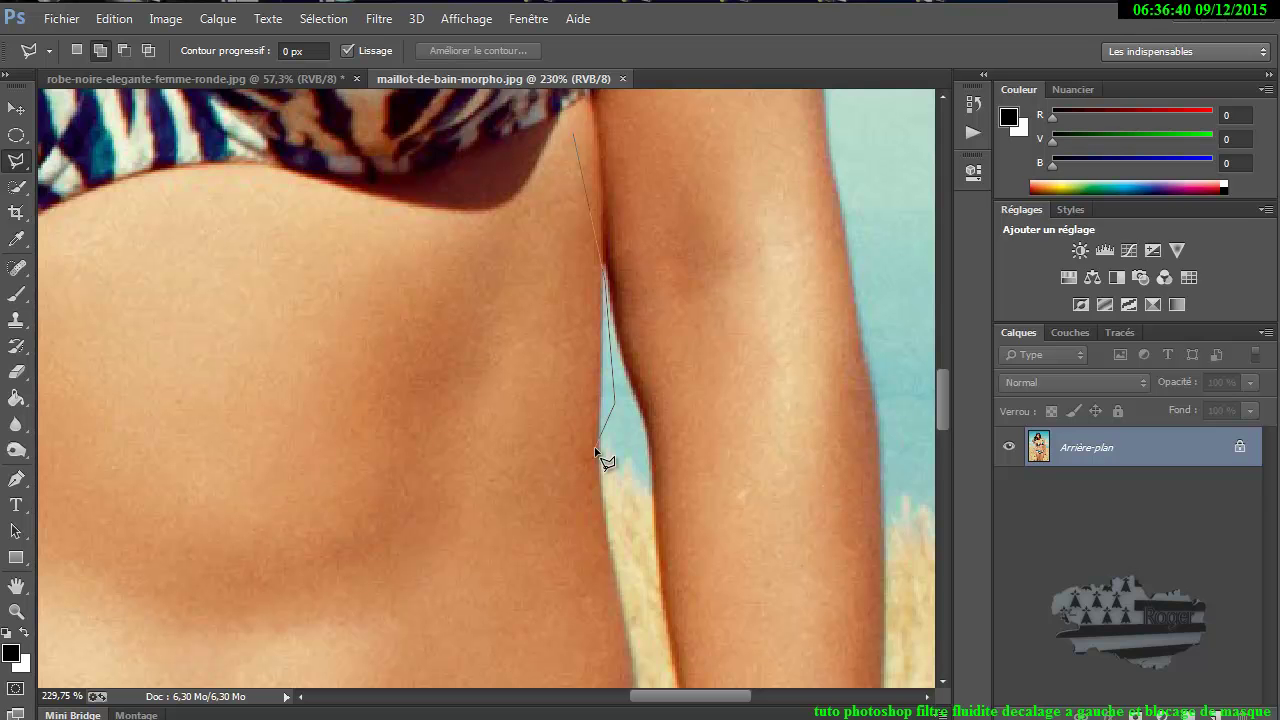
pyautogui.keyDown('alt'); pyautogui.click(599, 452); pyautogui.keyUp('alt')
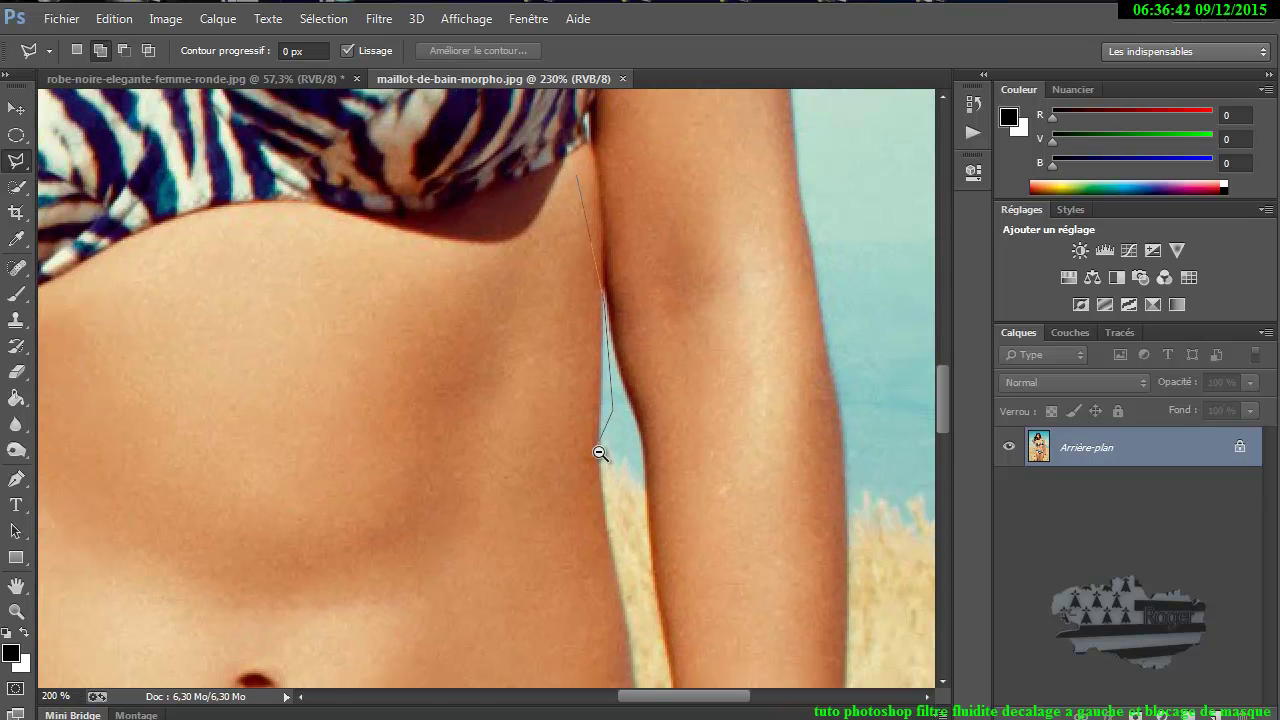
pyautogui.keyDown('alt'); pyautogui.click(600, 452); pyautogui.keyUp('alt')
pyautogui.keyDown('alt'); pyautogui.click(600, 452); pyautogui.keyUp('alt')
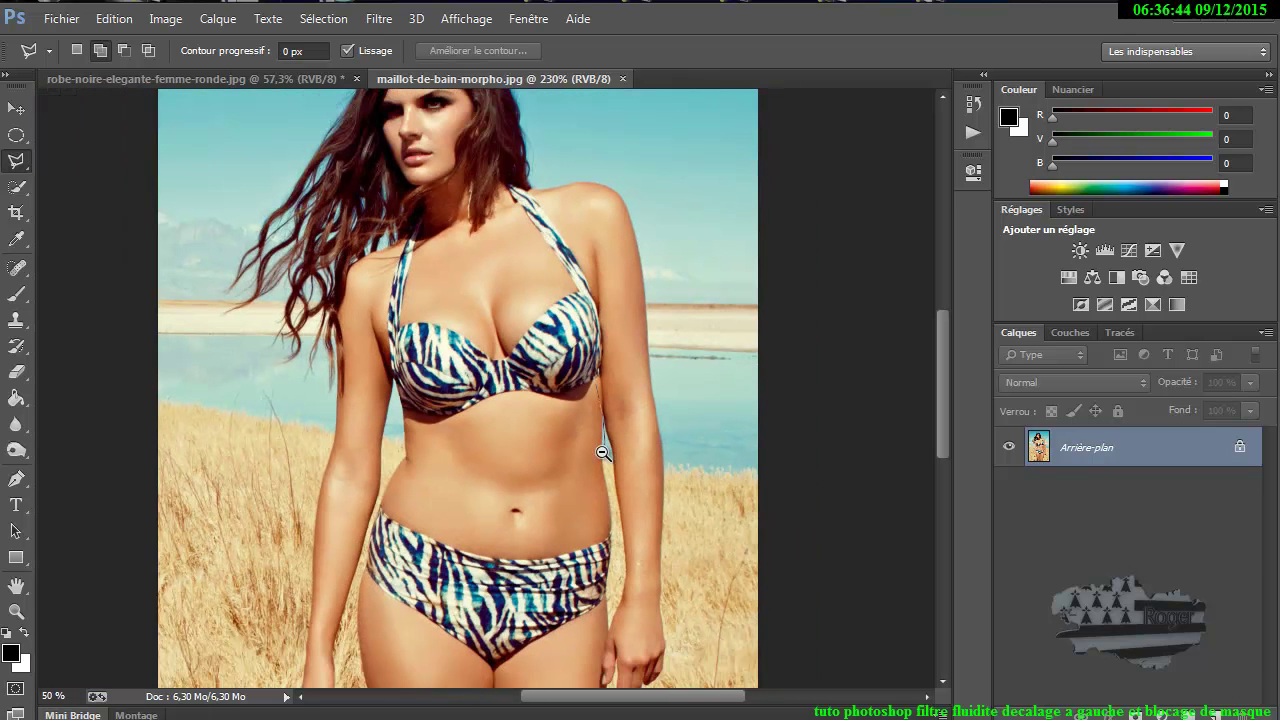
pyautogui.click(601, 452)
pyautogui.keyDown('ctrl'); pyautogui.click(609, 633); pyautogui.keyUp('ctrl')
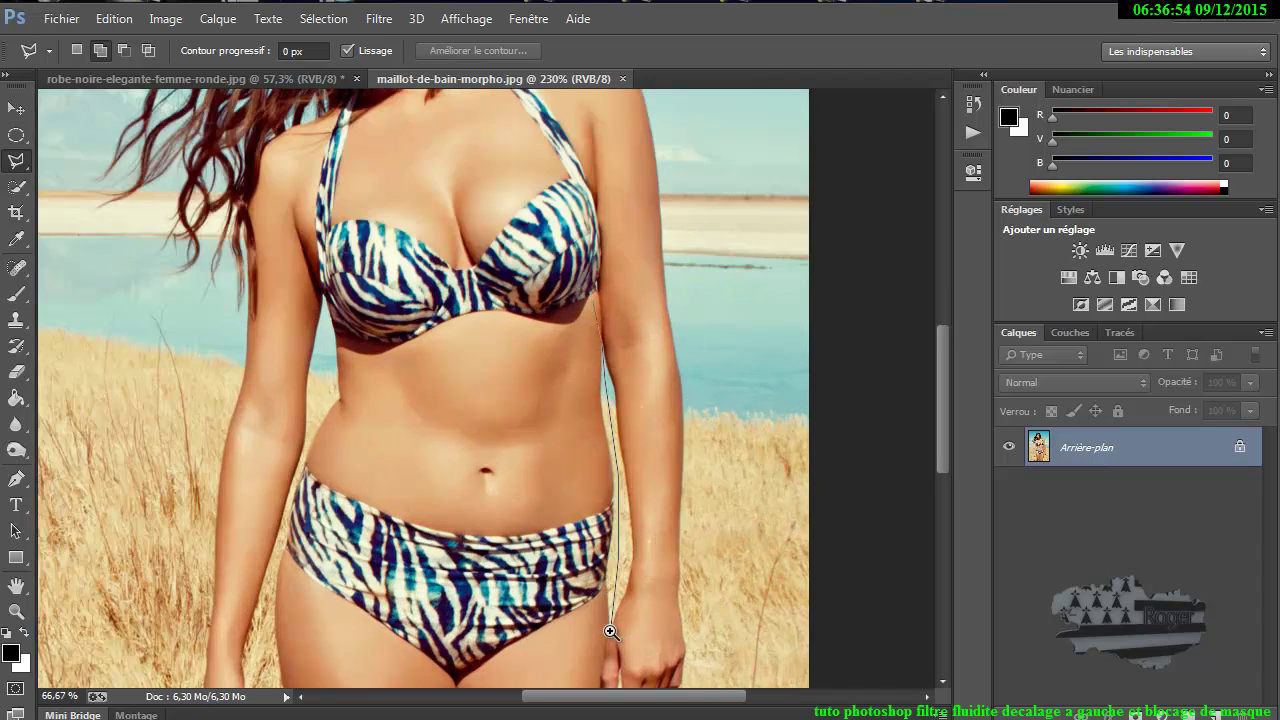
pyautogui.keyDown('ctrl'); pyautogui.click(609, 630); pyautogui.keyUp('ctrl')
pyautogui.keyDown('ctrl'); pyautogui.click(609, 630); pyautogui.keyUp('ctrl')
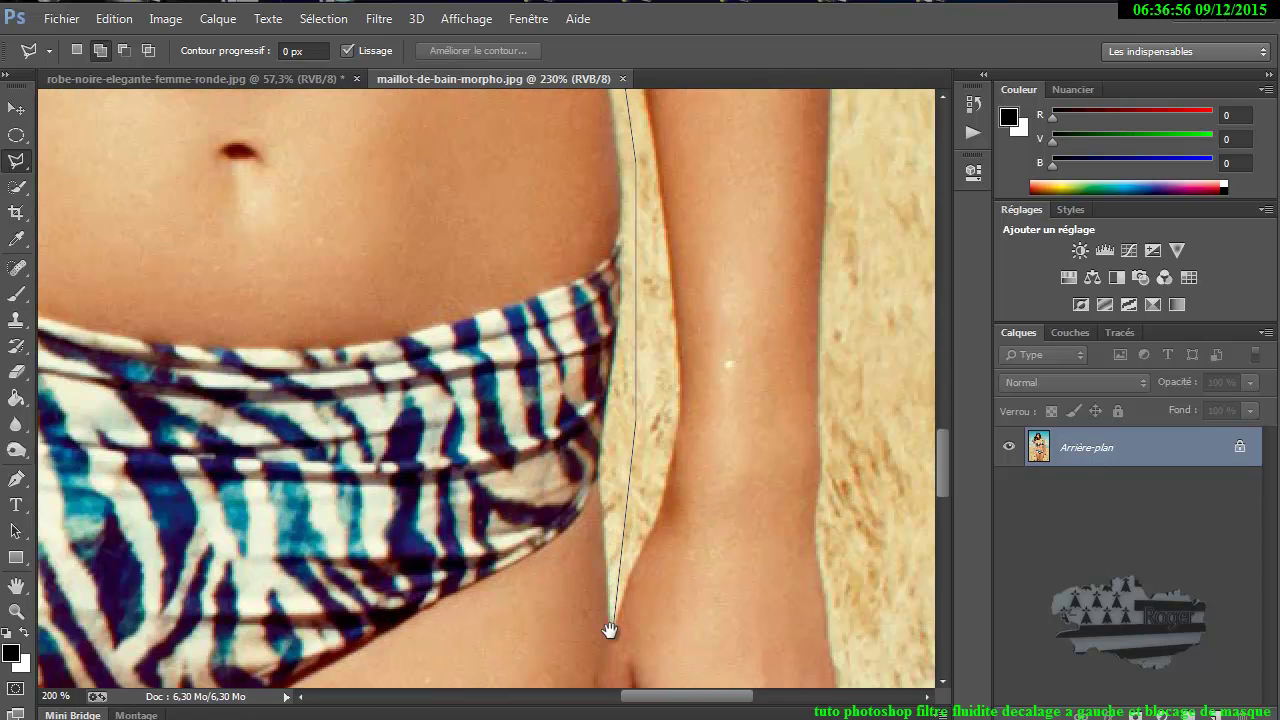
pyautogui.keyDown('ctrl'); pyautogui.click(609, 630); pyautogui.keyUp('ctrl')
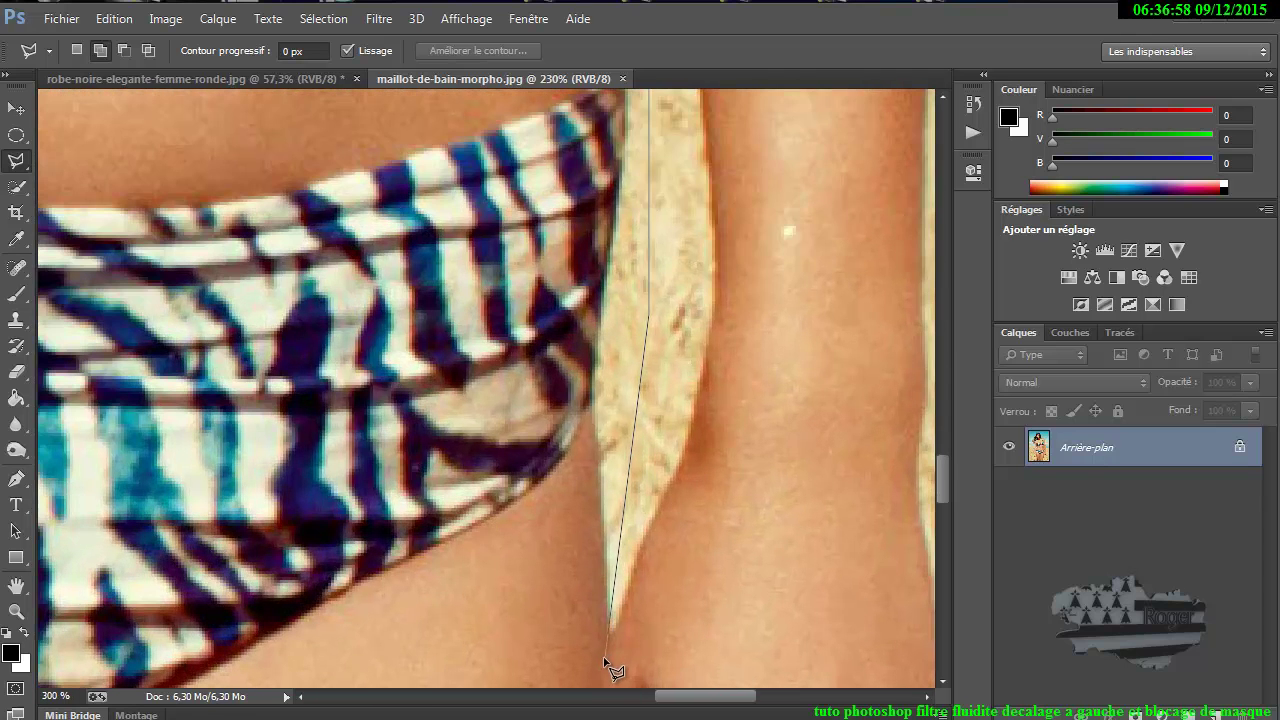
pyautogui.click(607, 663)
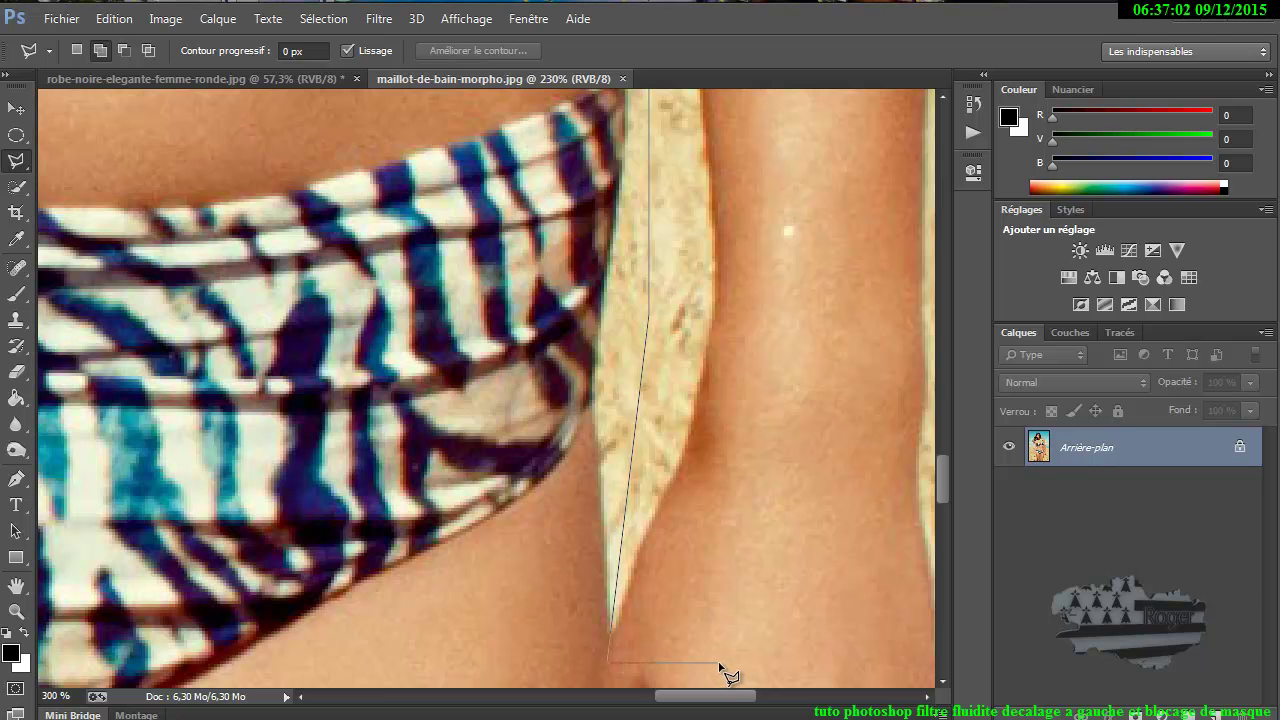
# Step: Carry the lasso outline around the outside of the arm and across the shoulder, and close the selection at its starting point
pyautogui.keyDown('alt'); pyautogui.click(717, 664); pyautogui.keyUp('alt')
pyautogui.keyDown('alt'); pyautogui.click(717, 664); pyautogui.keyUp('alt')
pyautogui.keyDown('alt'); pyautogui.click(717, 664); pyautogui.keyUp('alt')
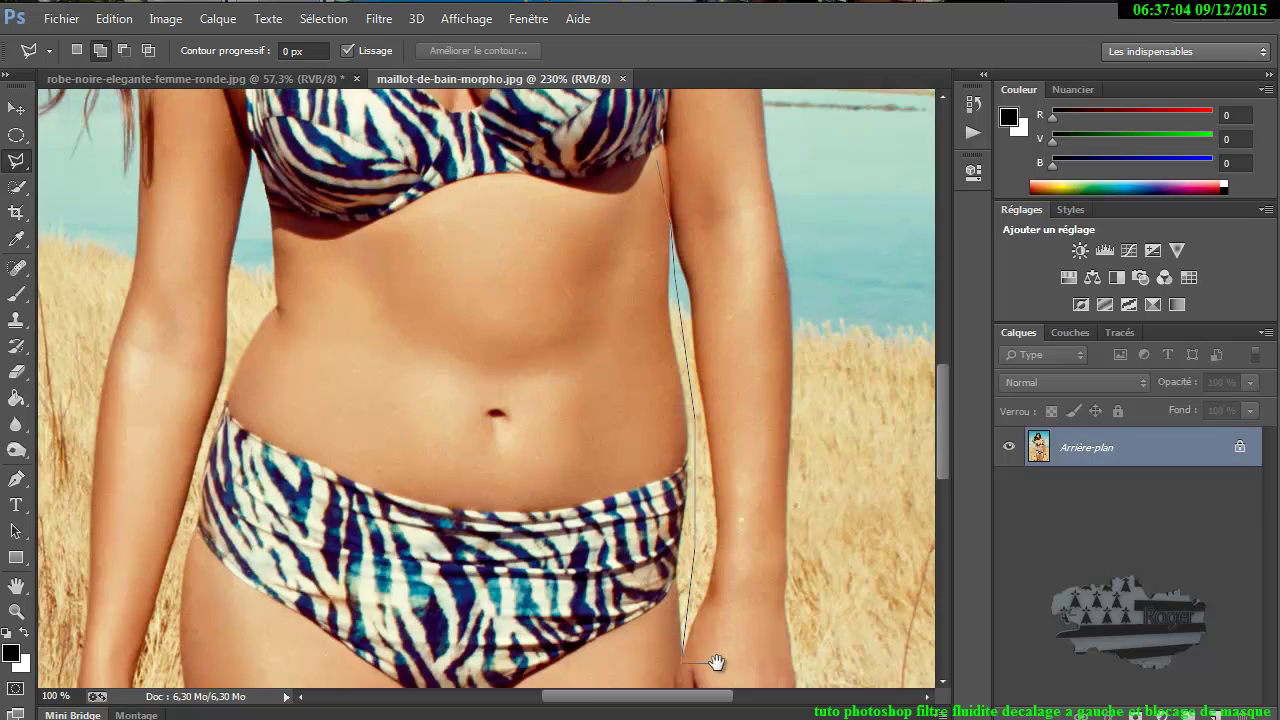
pyautogui.keyDown('alt'); pyautogui.click(717, 664); pyautogui.keyUp('alt')
pyautogui.keyDown('alt'); pyautogui.click(717, 664); pyautogui.keyUp('alt')
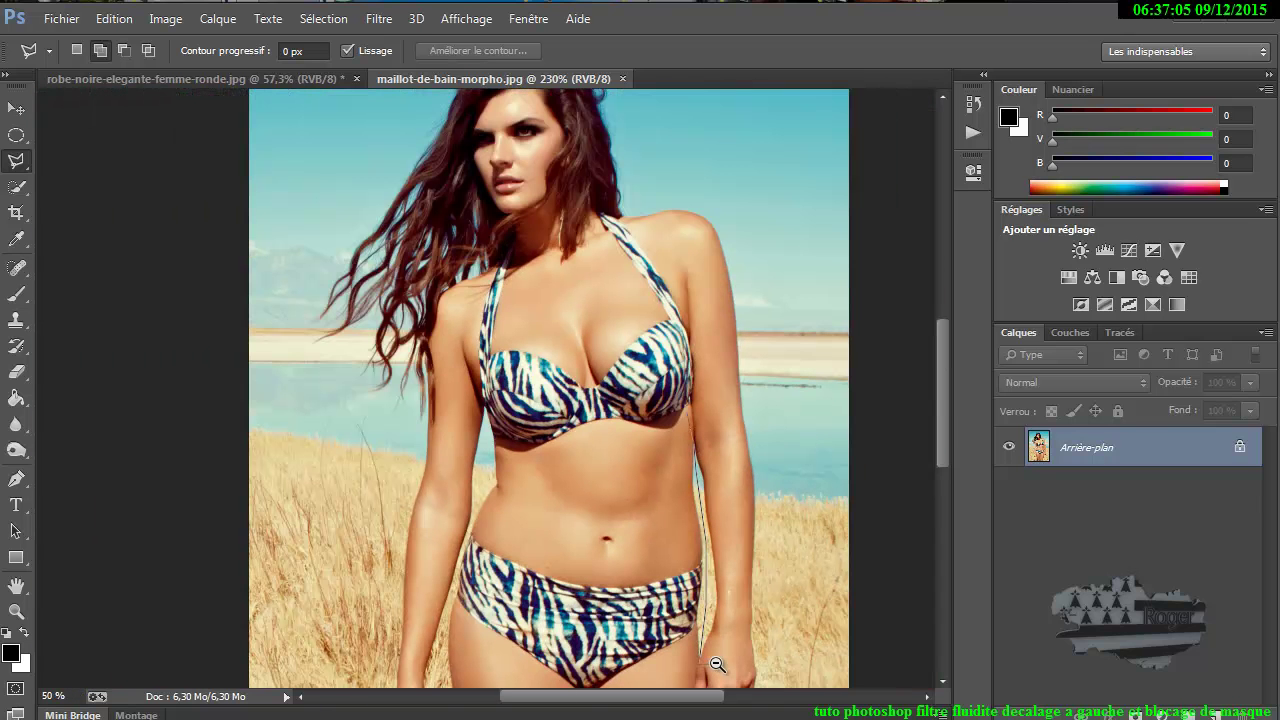
pyautogui.click(823, 663)
pyautogui.click(801, 250)
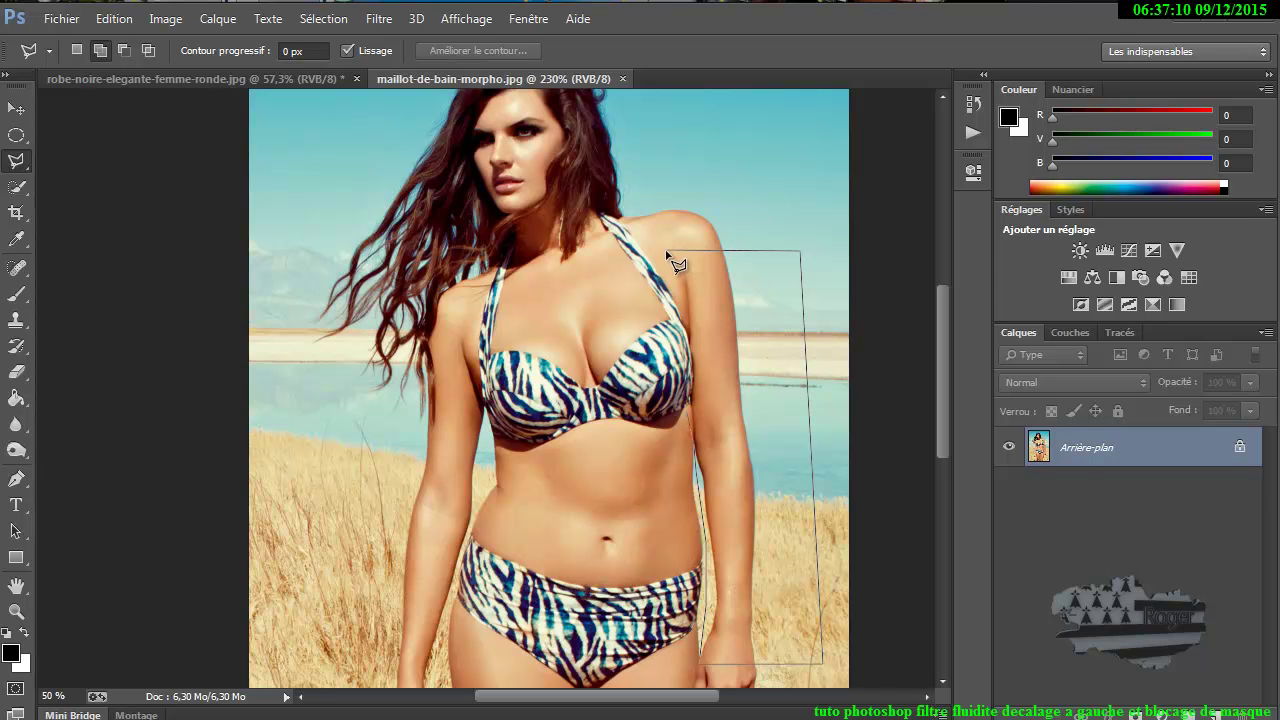
pyautogui.press('space')
pyautogui.keyDown('ctrl'); pyautogui.click(693, 393); pyautogui.keyUp('ctrl')
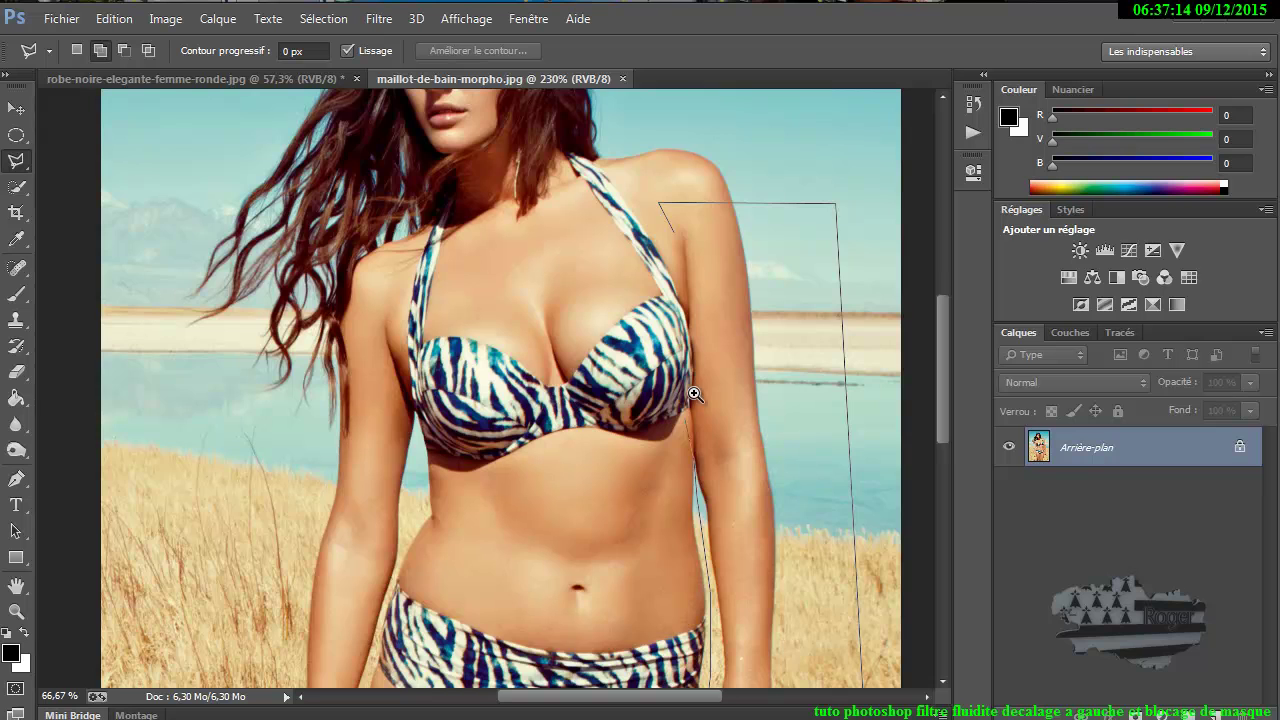
pyautogui.keyDown('ctrl'); pyautogui.click(693, 393); pyautogui.keyUp('ctrl')
pyautogui.click(681, 433)
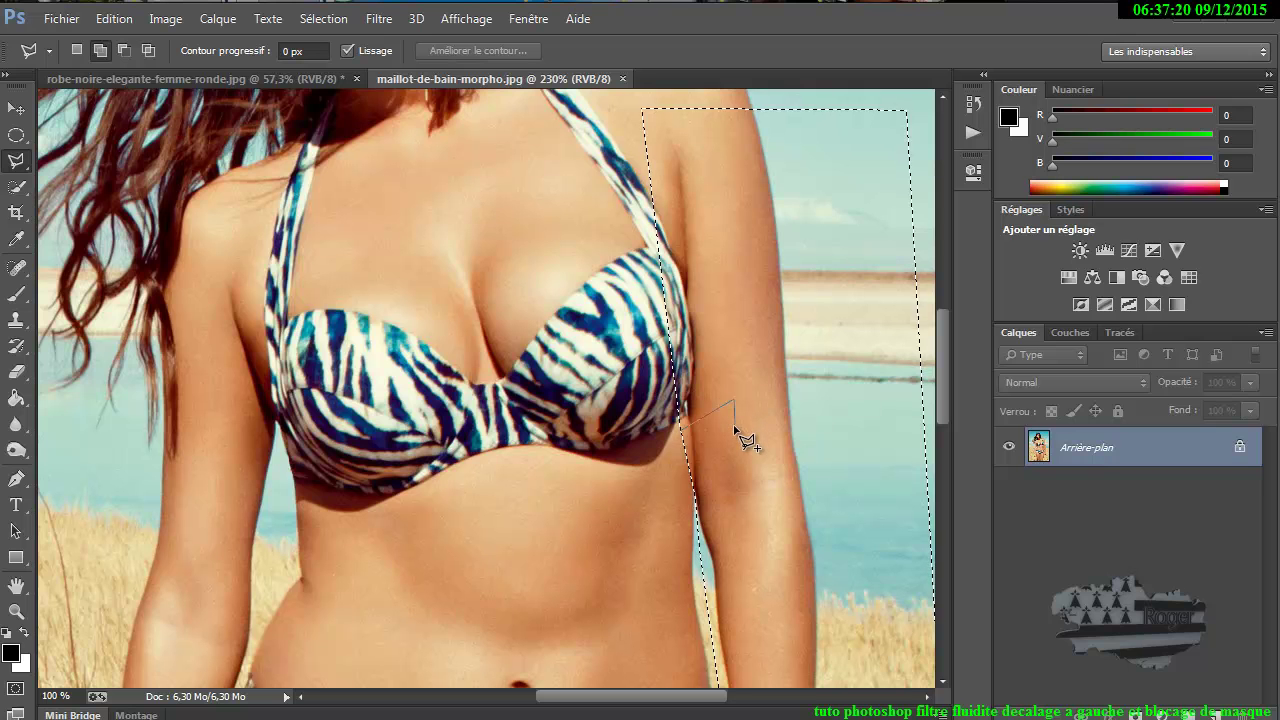
pyautogui.press('Escape')
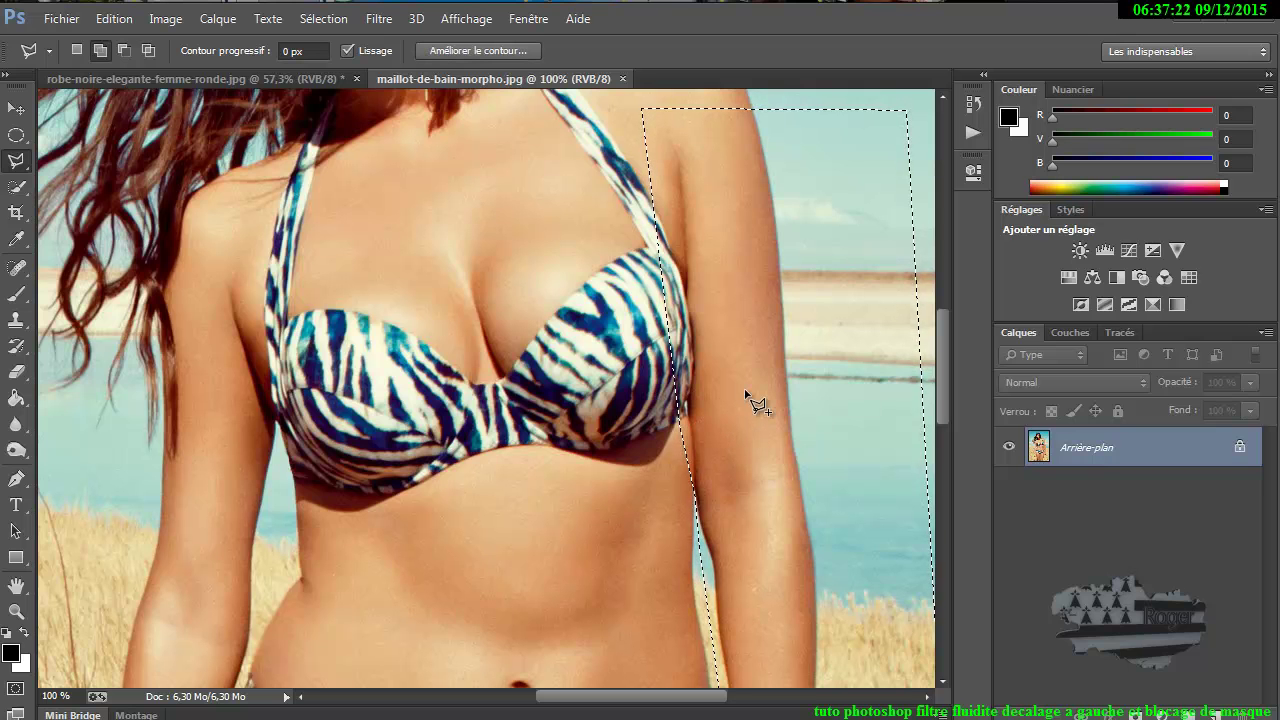
pyautogui.scroll(-10, 752, 403)
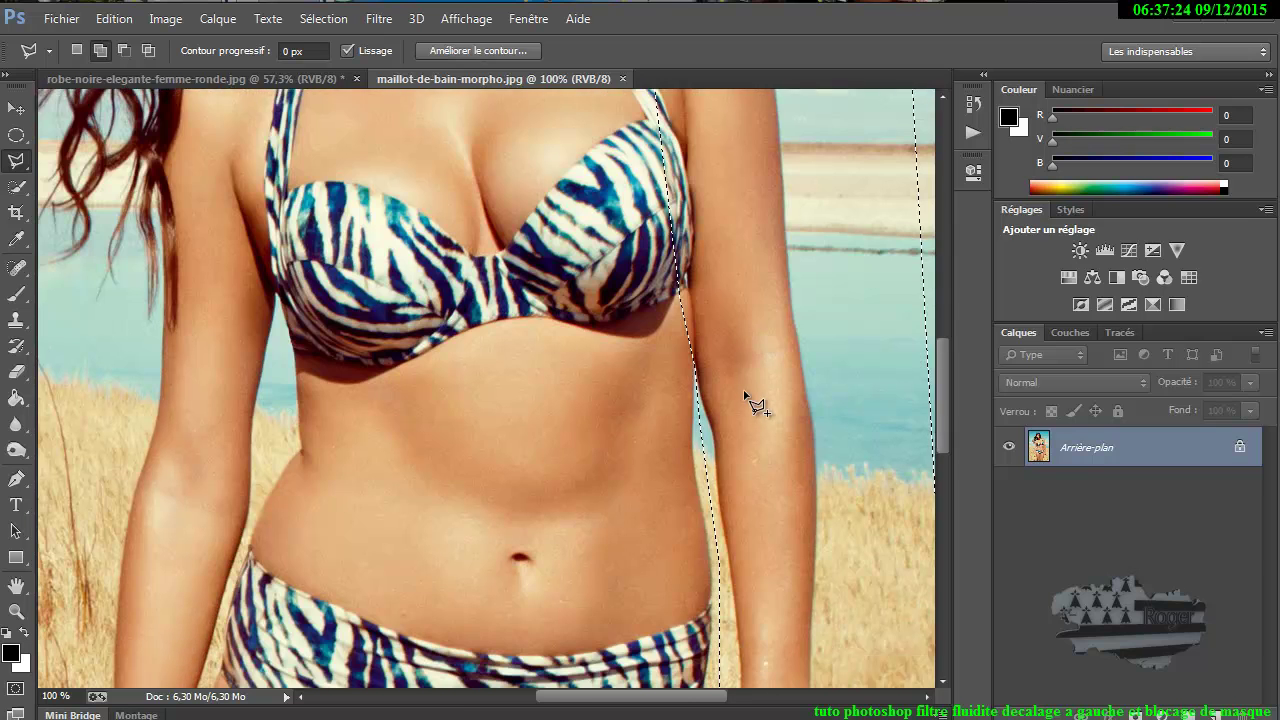
pyautogui.scroll(-1, 752, 403)
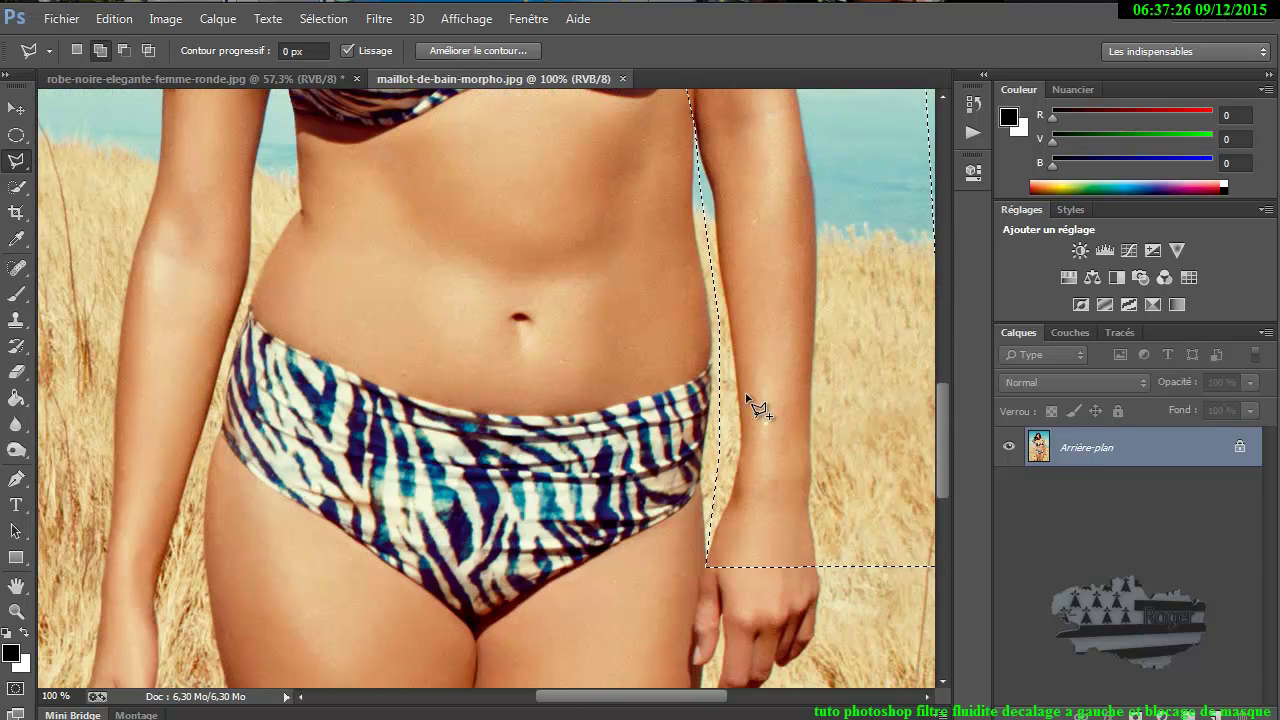
# Step: Open the Liquify filter on the selected arm area and invert the freeze mask so it protects the arm
pyautogui.scroll(6, 752, 403)
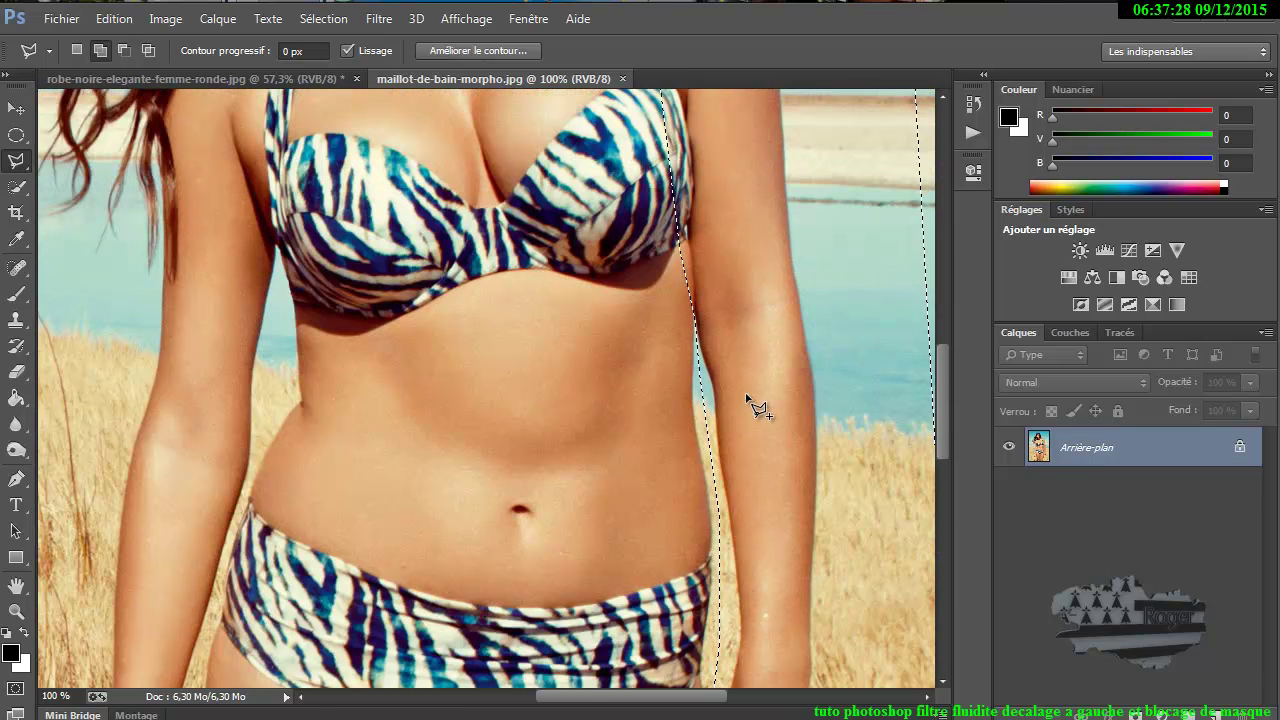
pyautogui.scroll(2, 752, 403)
pyautogui.click(372, 20)
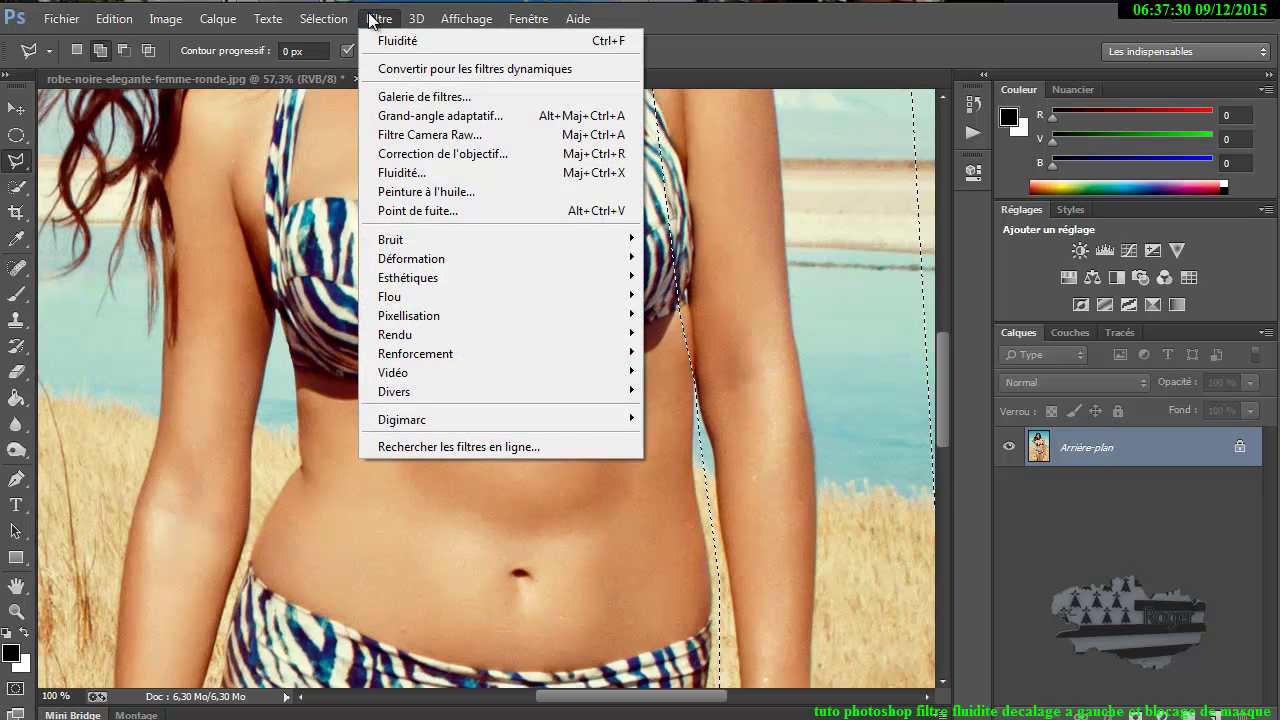
pyautogui.click(407, 171)
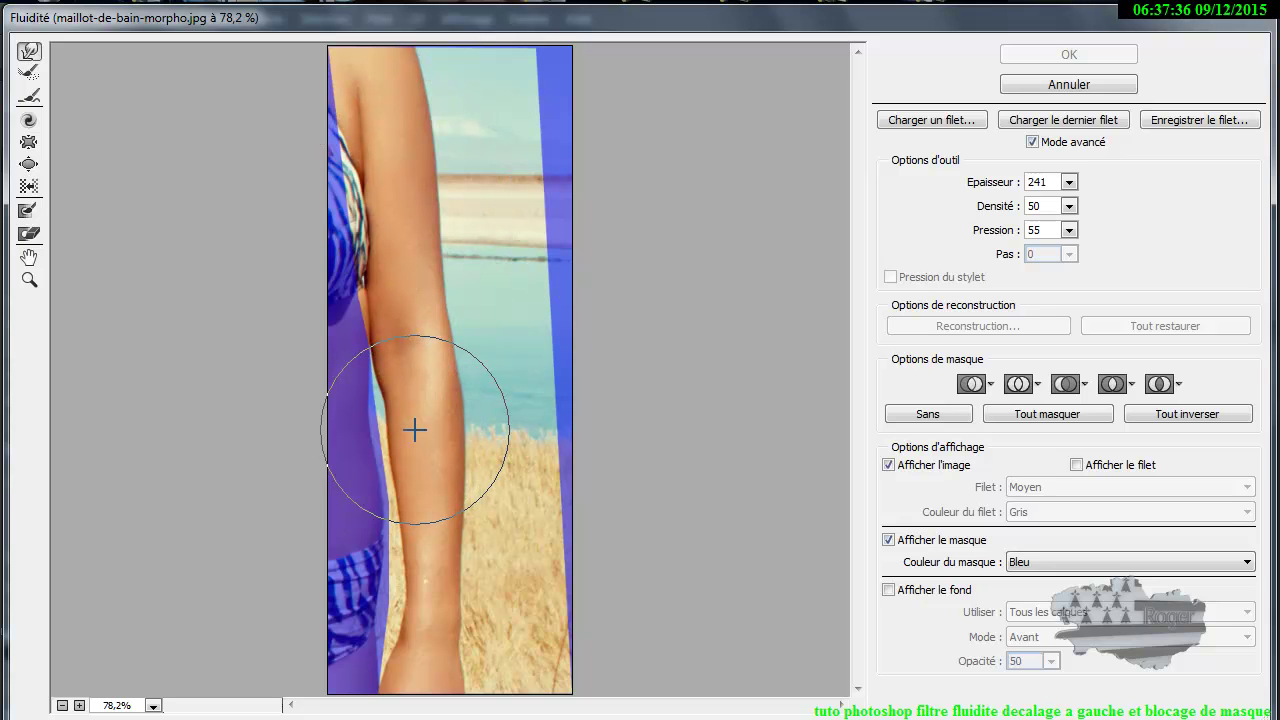
pyautogui.hotkey('ctrl', '-')
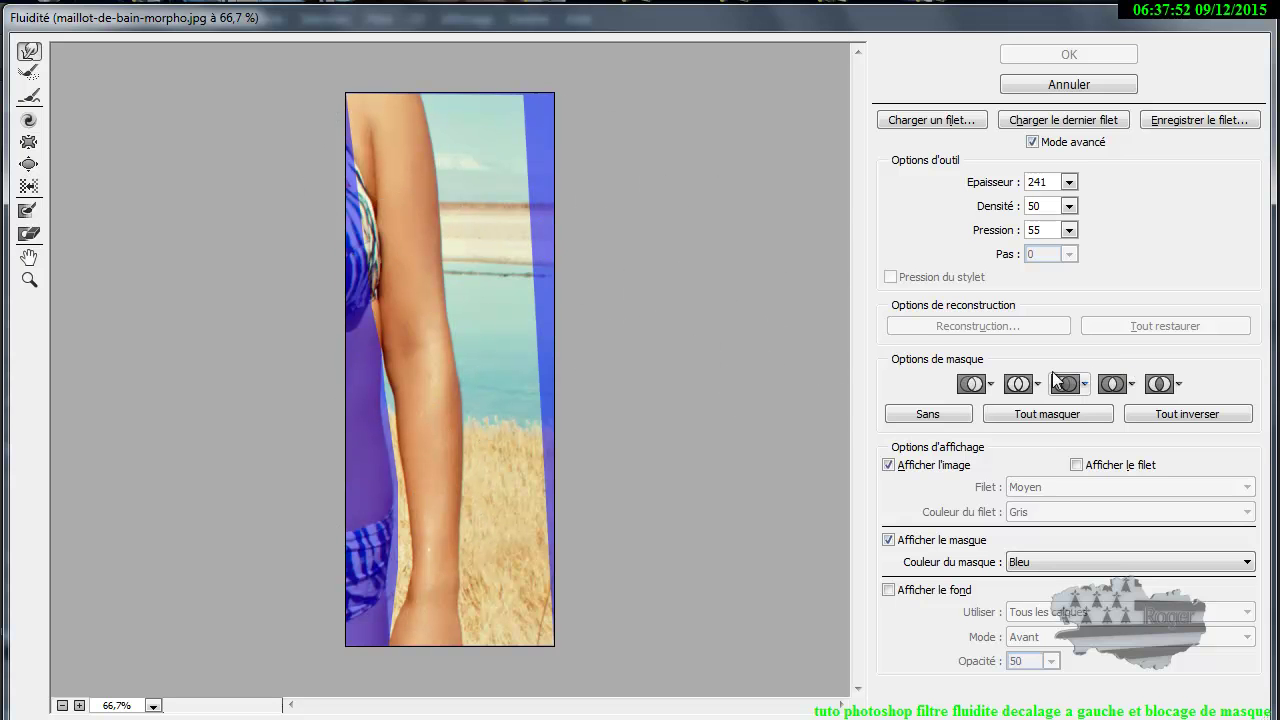
pyautogui.click(1185, 413)
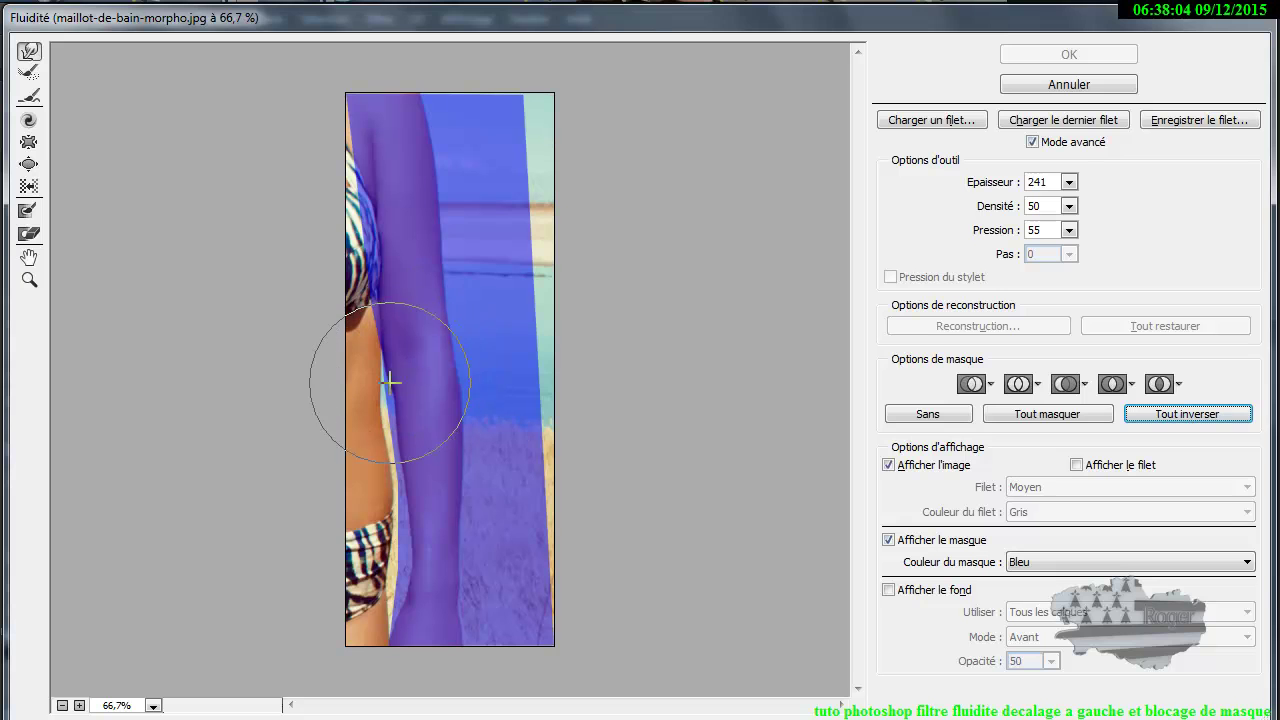
# Step: Push the waist's edge inward just below the bikini top, away from the arm, and apply the Liquify filter
pyautogui.moveTo(383, 393)
pyautogui.mouseDown()
pyautogui.moveTo(371, 357)
pyautogui.moveTo(390, 467)
pyautogui.moveTo(368, 470)
pyautogui.moveTo(393, 449)
pyautogui.moveTo(391, 371)
pyautogui.moveTo(371, 340)
pyautogui.moveTo(394, 323)
pyautogui.moveTo(366, 337)
pyautogui.mouseUp()
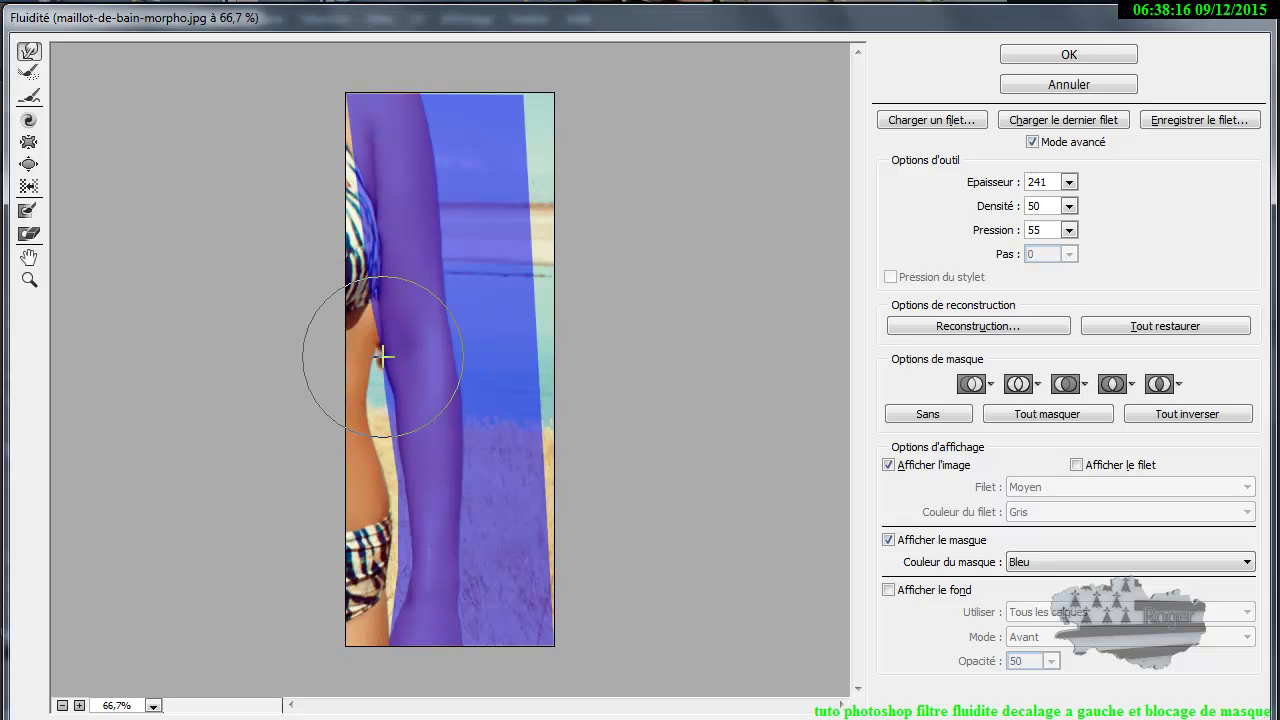
pyautogui.click(1027, 60)
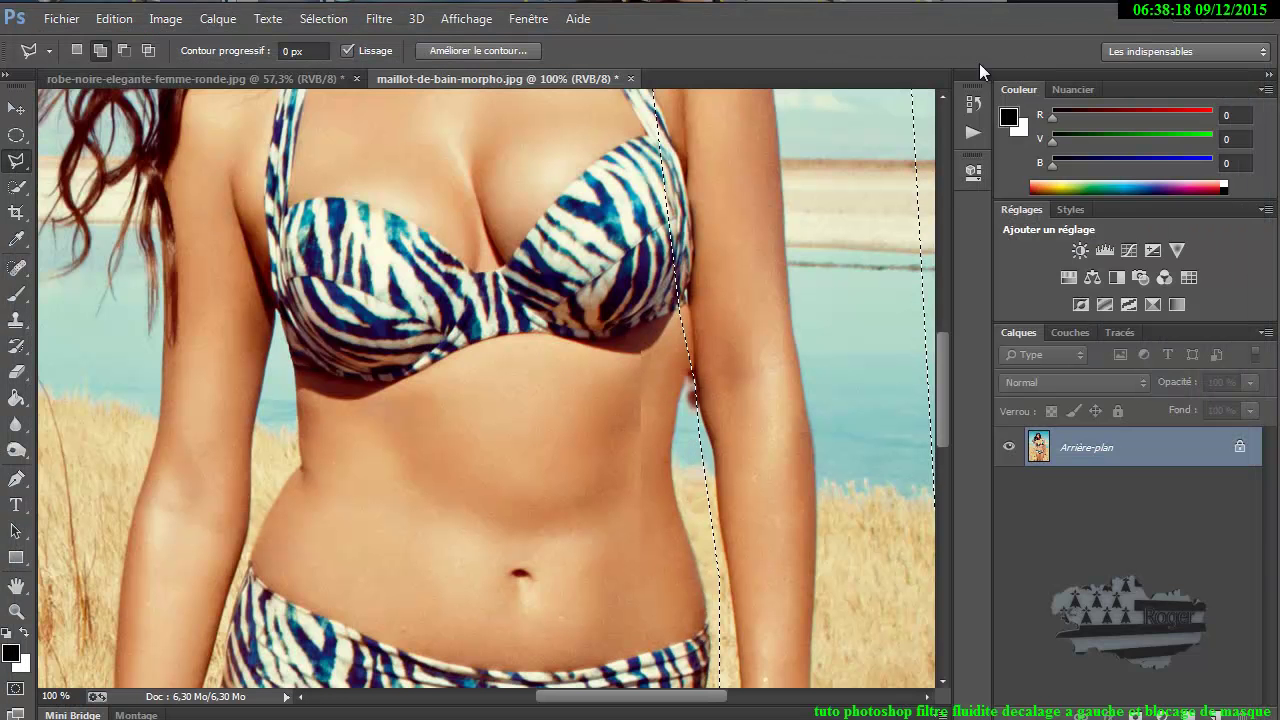
# Step: Examine the retouched waist edge beside the arm up close, and undo the Liquify filter
pyautogui.click(706, 399)
pyautogui.click(706, 399)
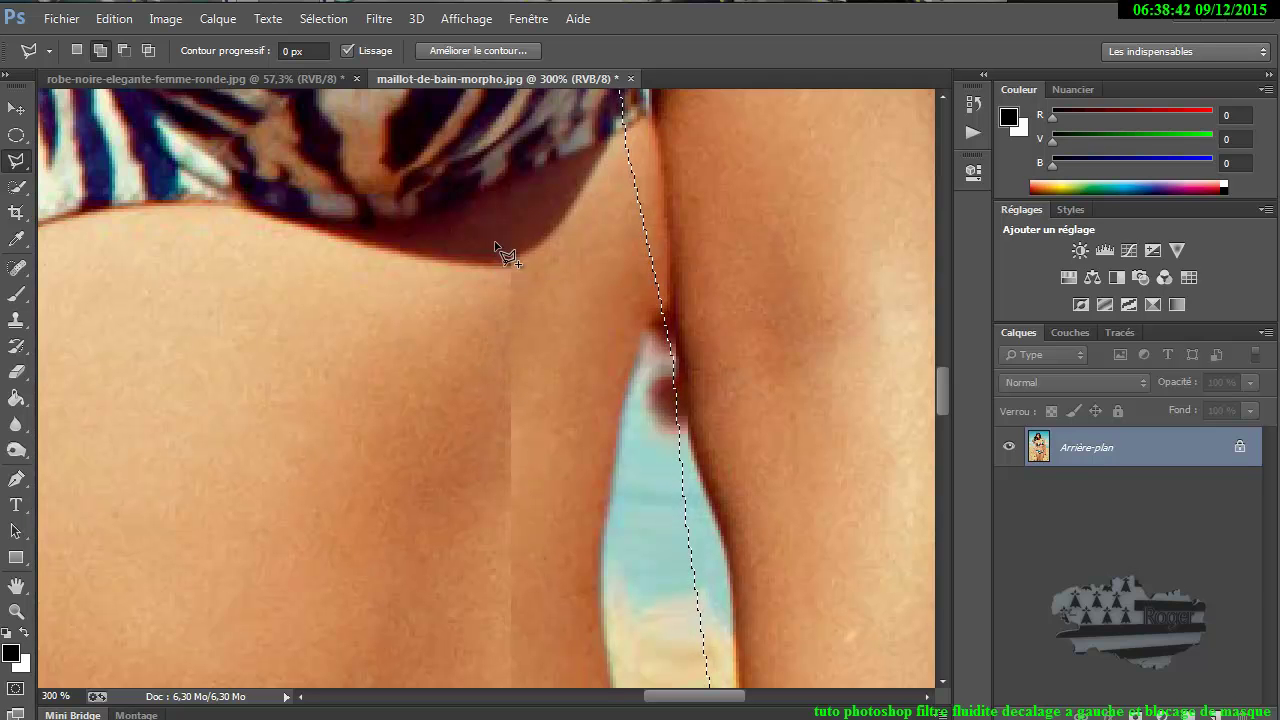
pyautogui.moveTo(531, 286); pyautogui.dragTo(534, 303)
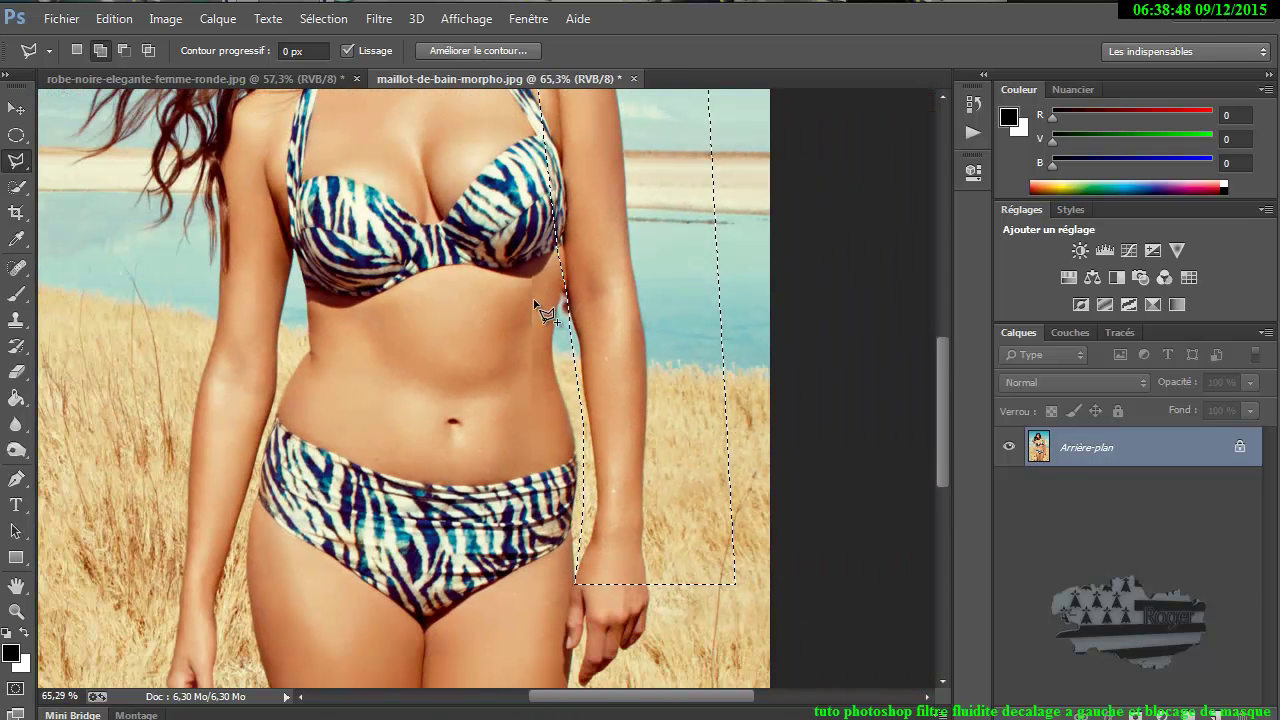
pyautogui.hotkey('ctrl', 'z')
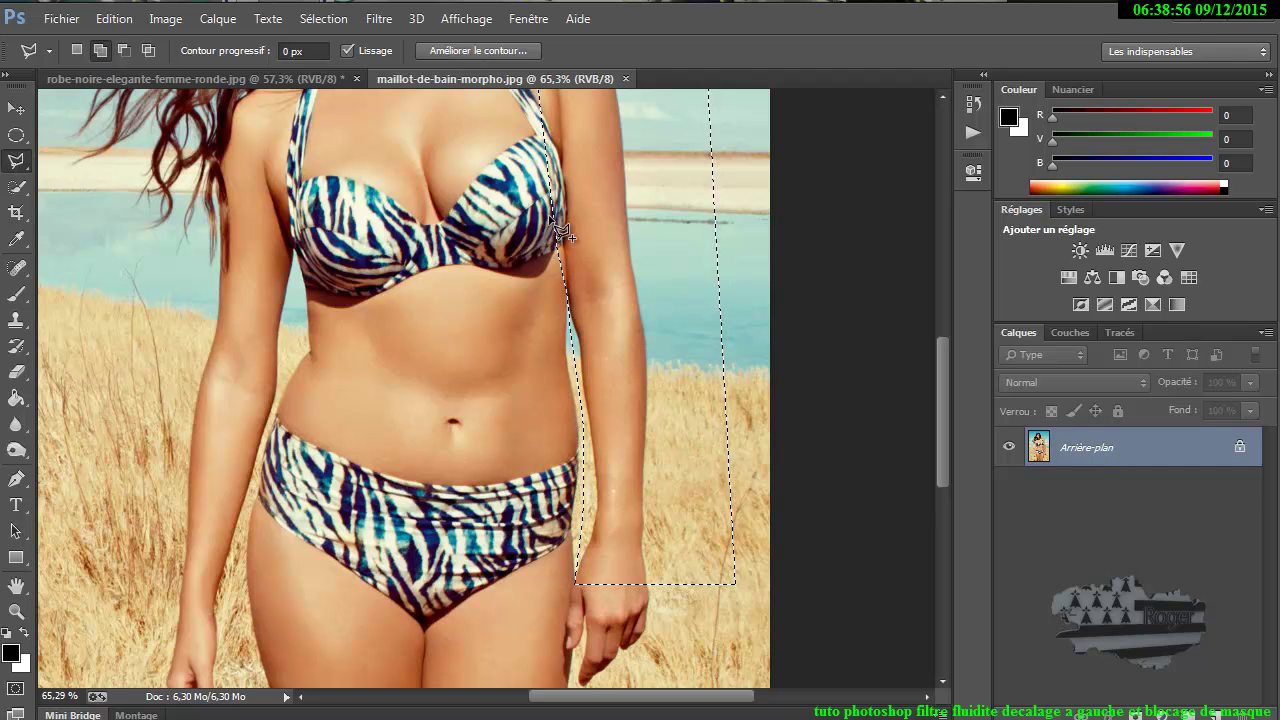
# Step: Add a polygonal lasso area across the bust and bikini top to the existing arm selection
pyautogui.click(560, 272)
pyautogui.click(292, 268)
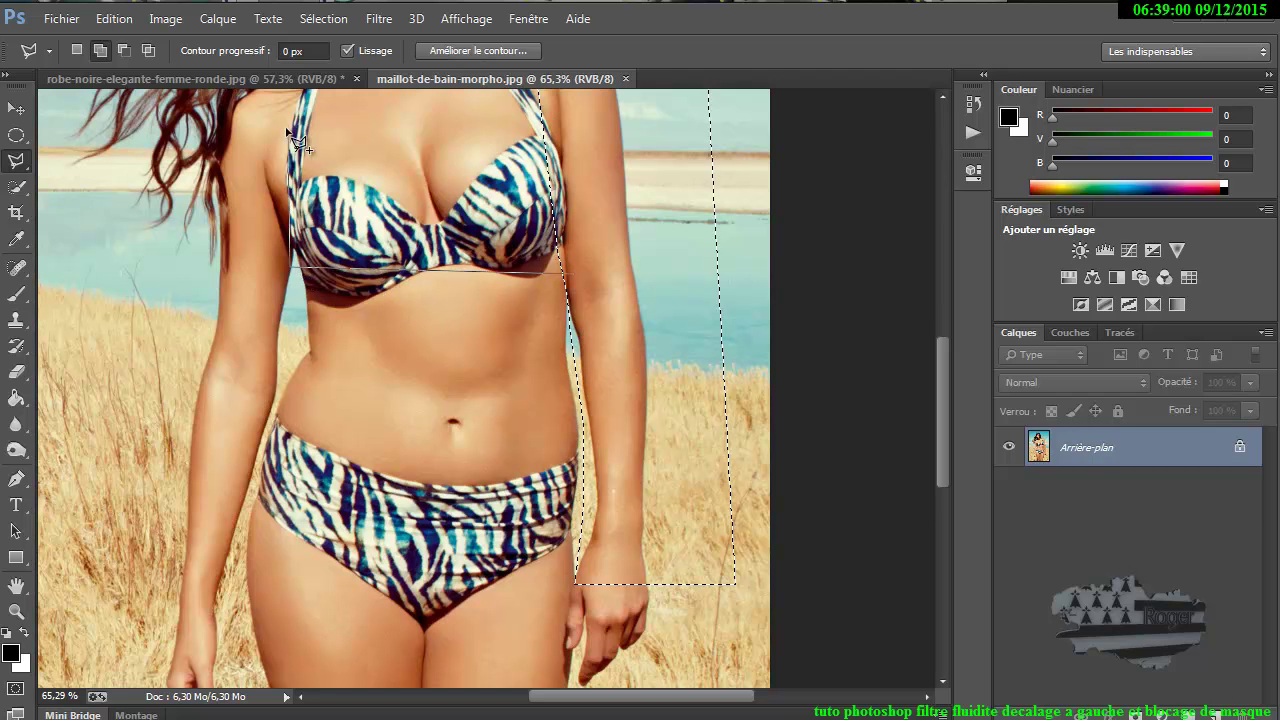
pyautogui.click(280, 118)
pyautogui.doubleClick(578, 128)
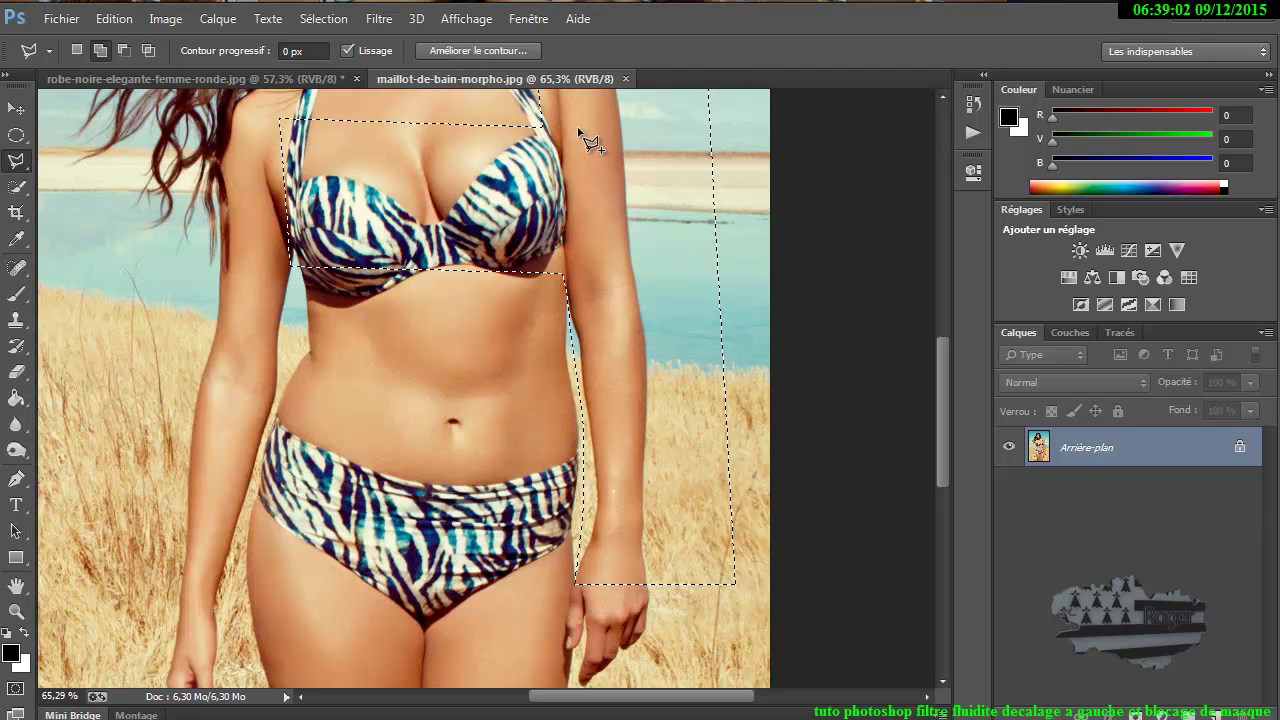
# Step: Open the Liquify filter on the enlarged selection and invert the mask to freeze the arm and bikini top
pyautogui.click(378, 20)
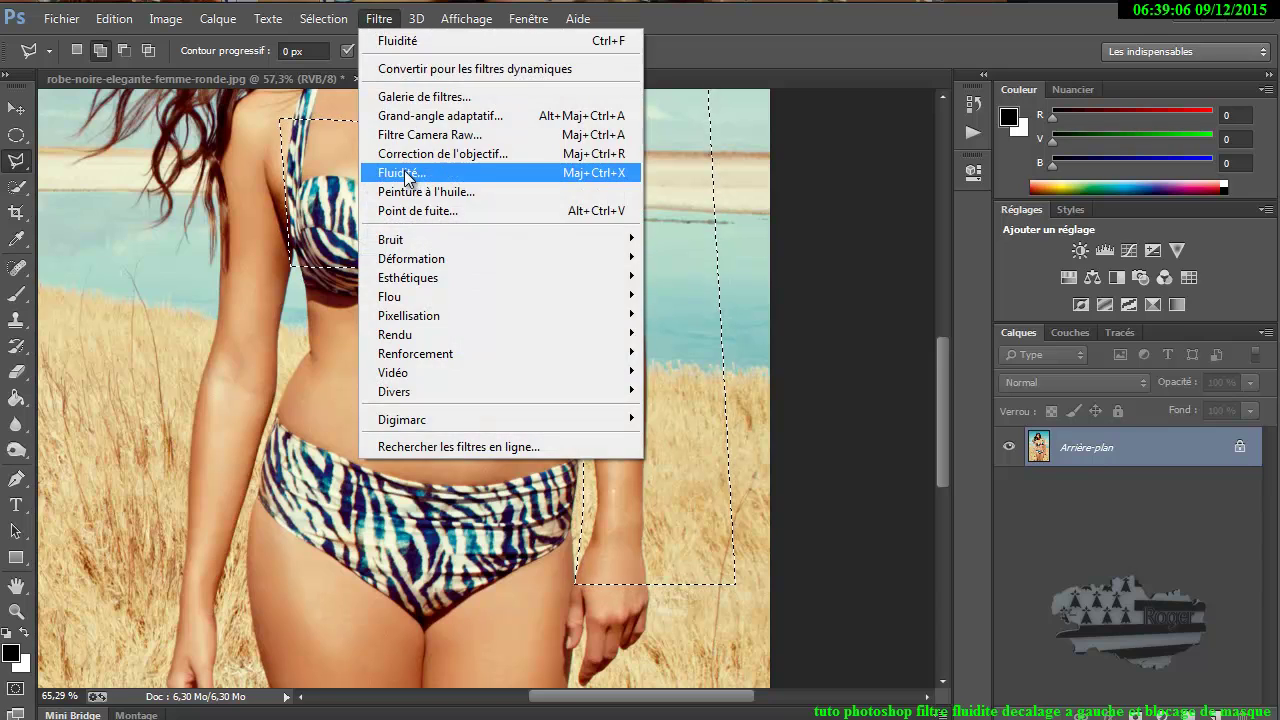
pyautogui.click(404, 172)
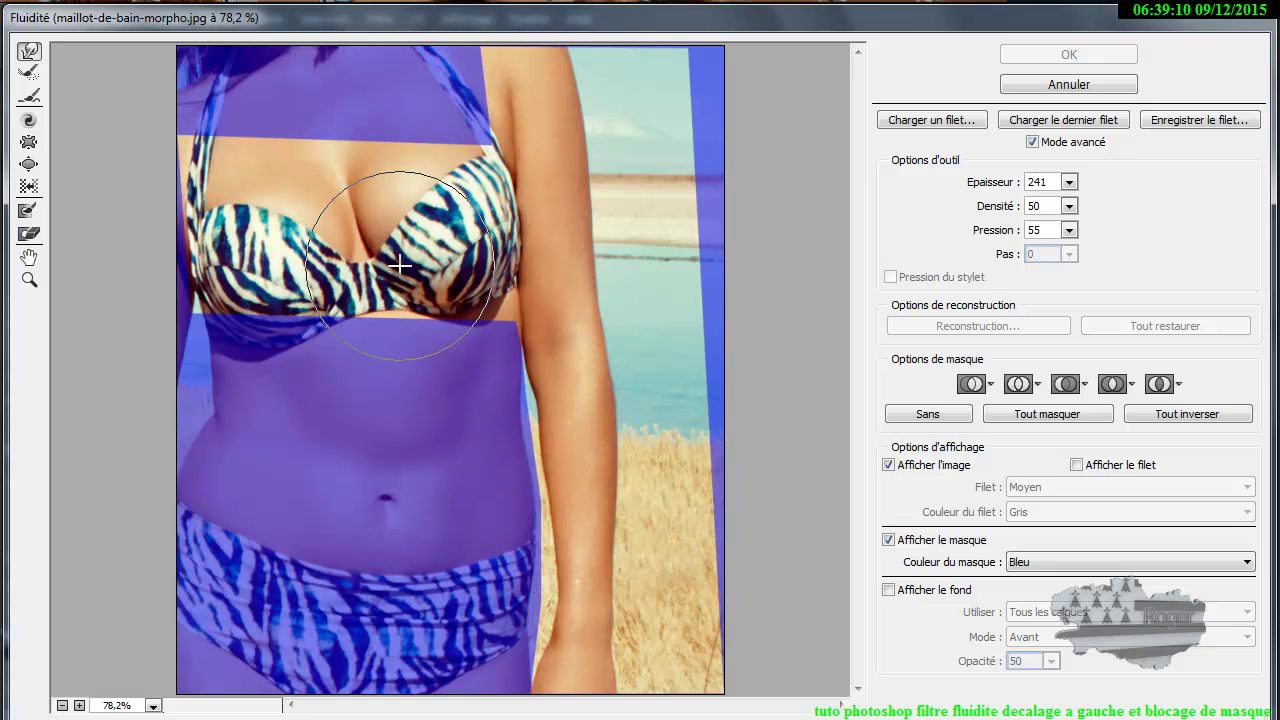
pyautogui.keyDown('ctrl'); pyautogui.click(523, 371); pyautogui.keyUp('ctrl')
pyautogui.keyDown('ctrl'); pyautogui.click(527, 372); pyautogui.keyUp('ctrl')
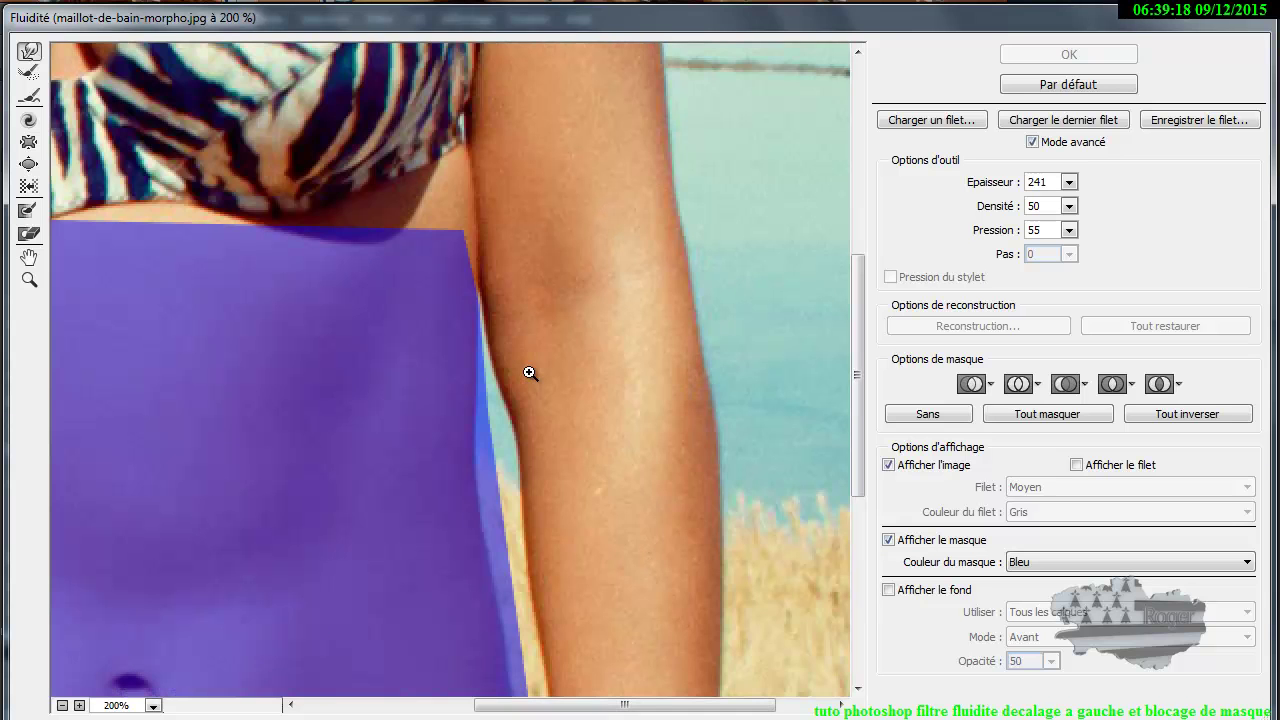
pyautogui.keyDown('ctrl'); pyautogui.click(530, 373); pyautogui.keyUp('ctrl')
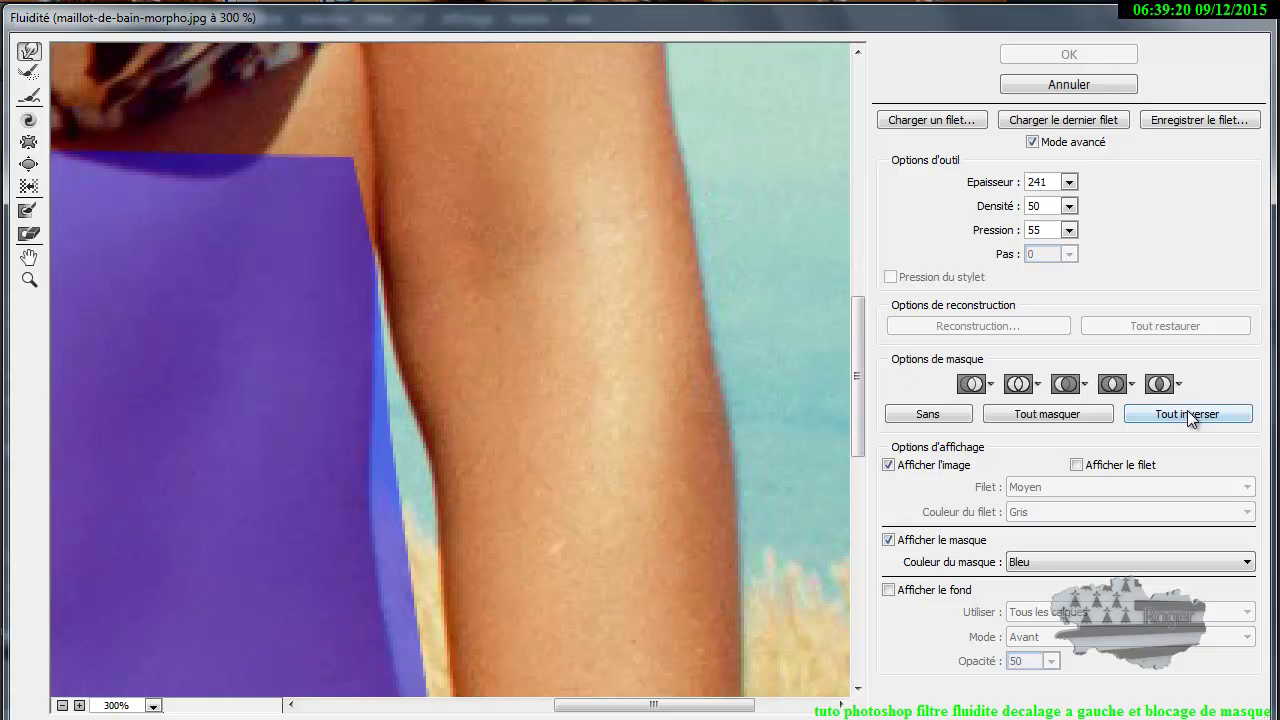
pyautogui.click(1189, 414)
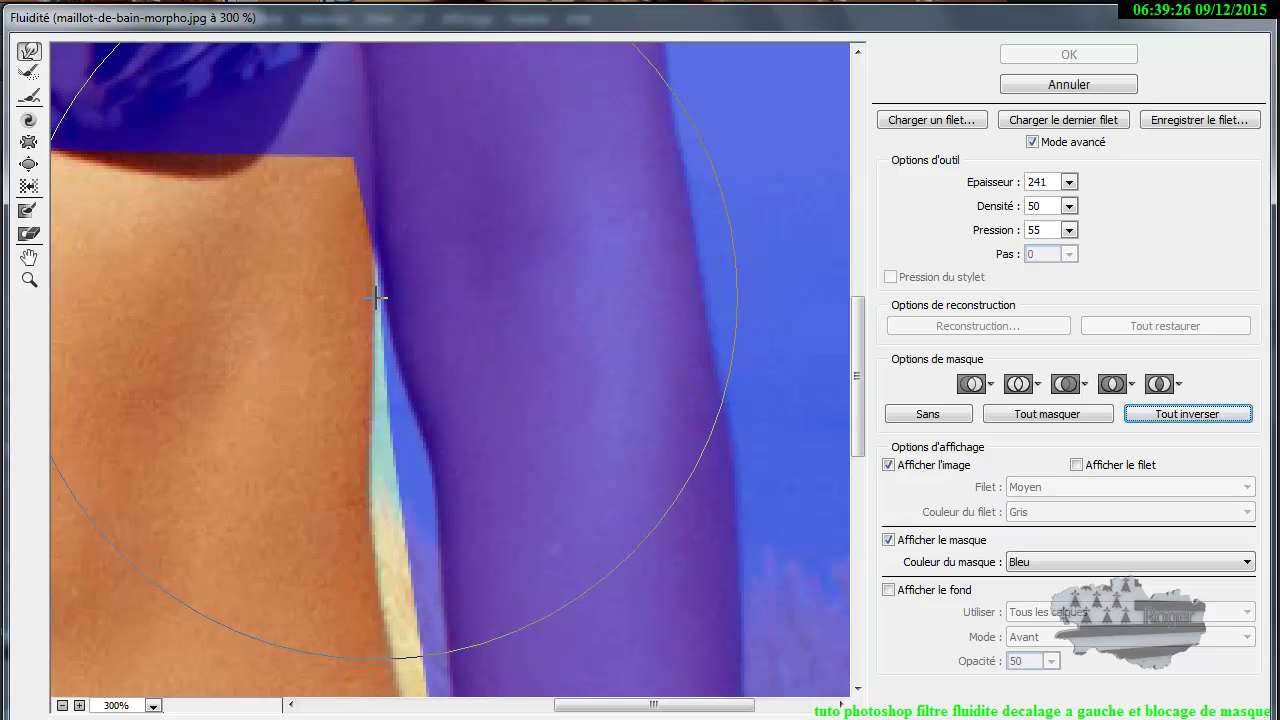
# Step: Push the waist's edge inward away from the arm, apply the Liquify filter, and deselect
pyautogui.moveTo(367, 313); pyautogui.dragTo(303, 313)
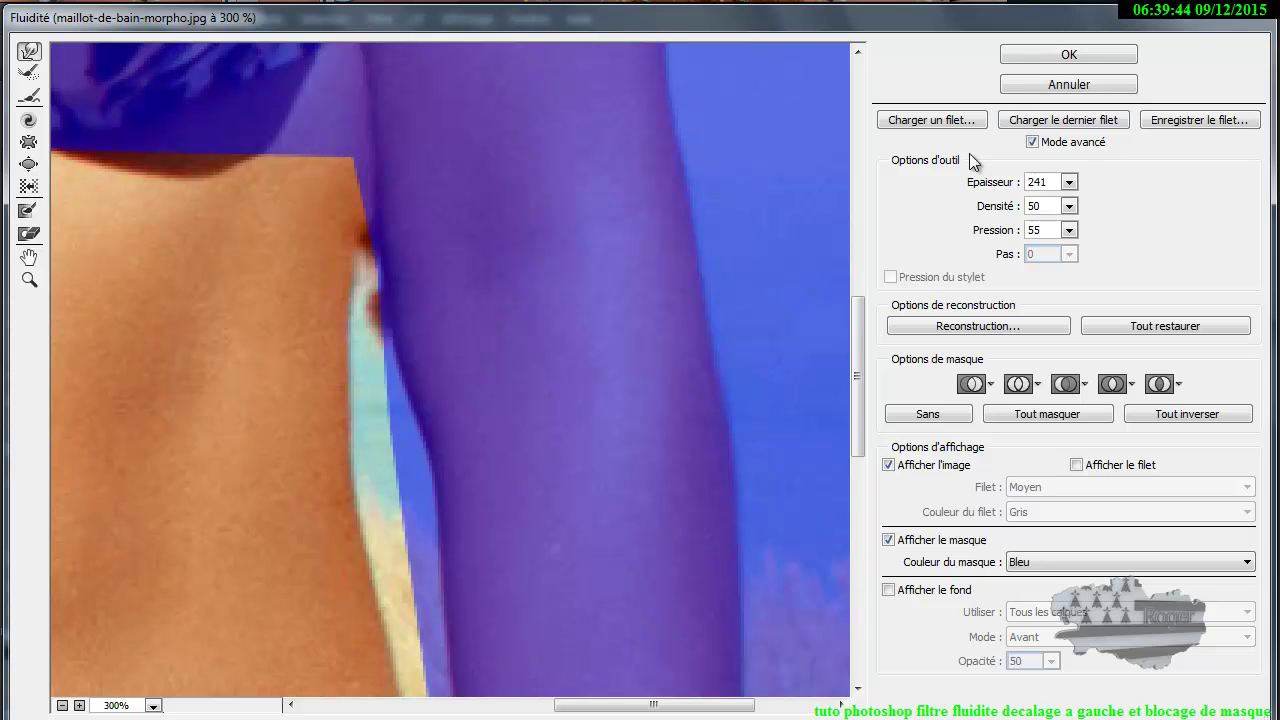
pyautogui.click(1050, 51)
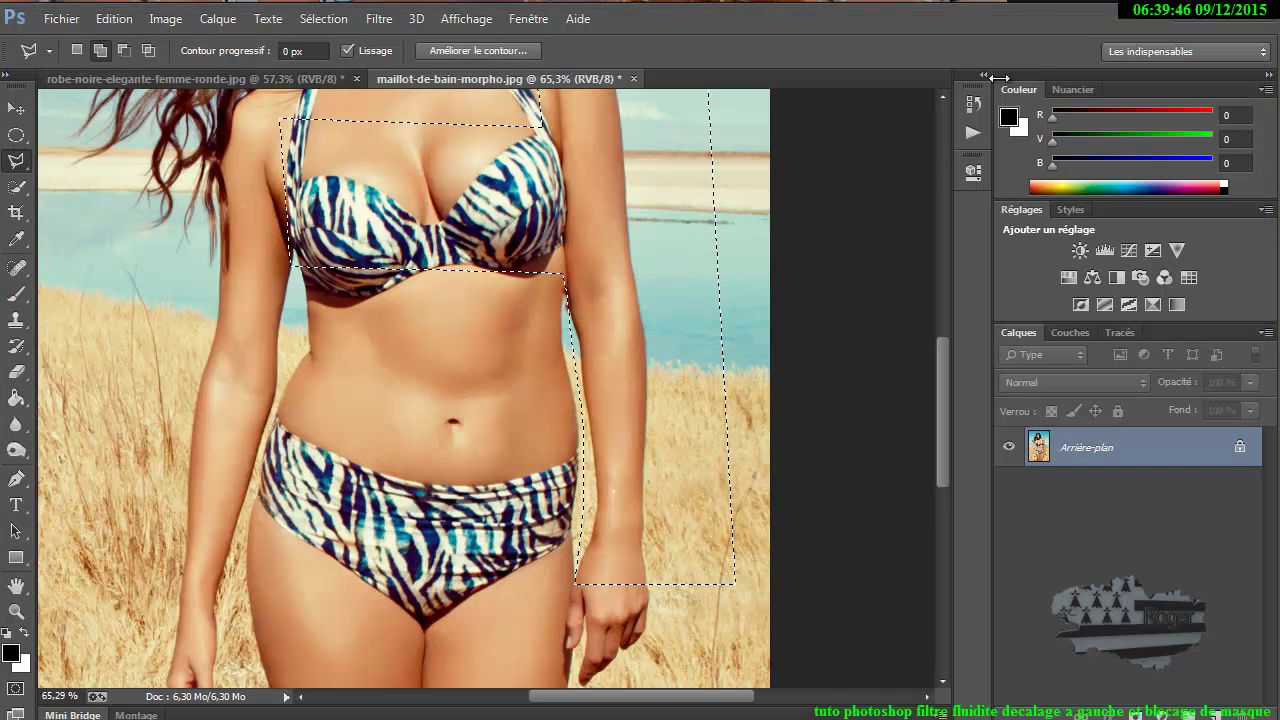
pyautogui.click(321, 19)
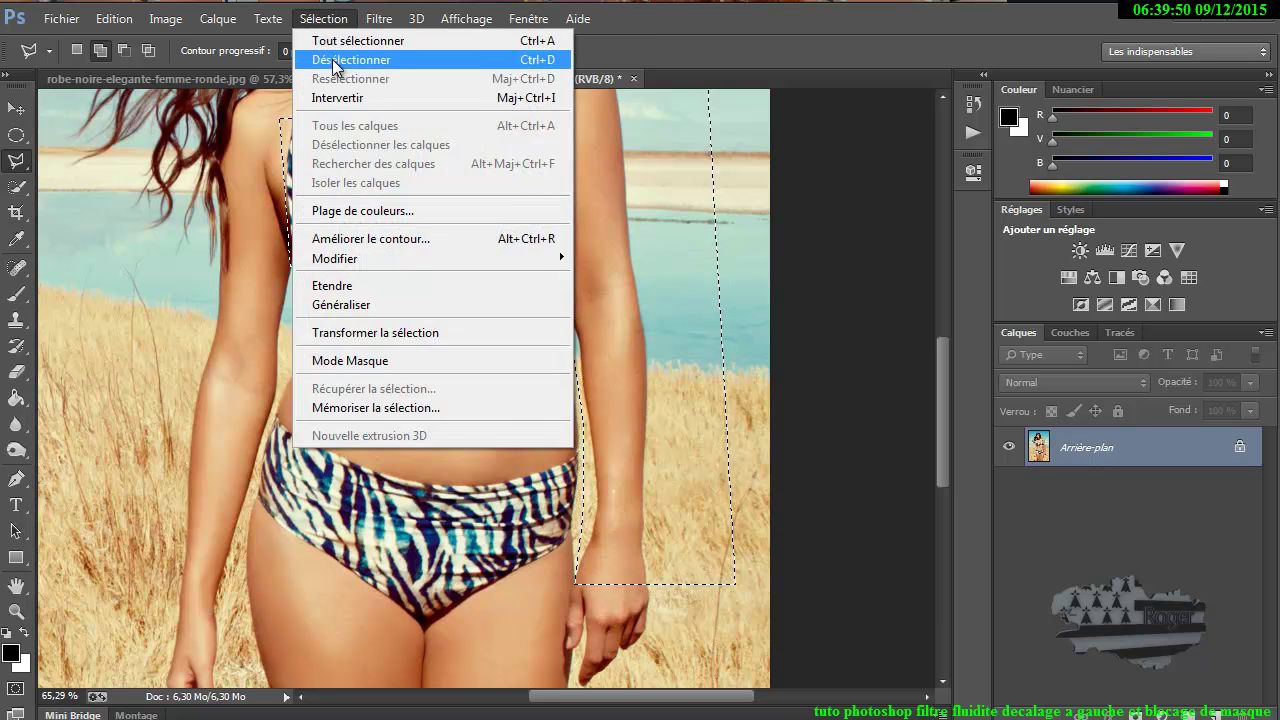
pyautogui.click(334, 60)
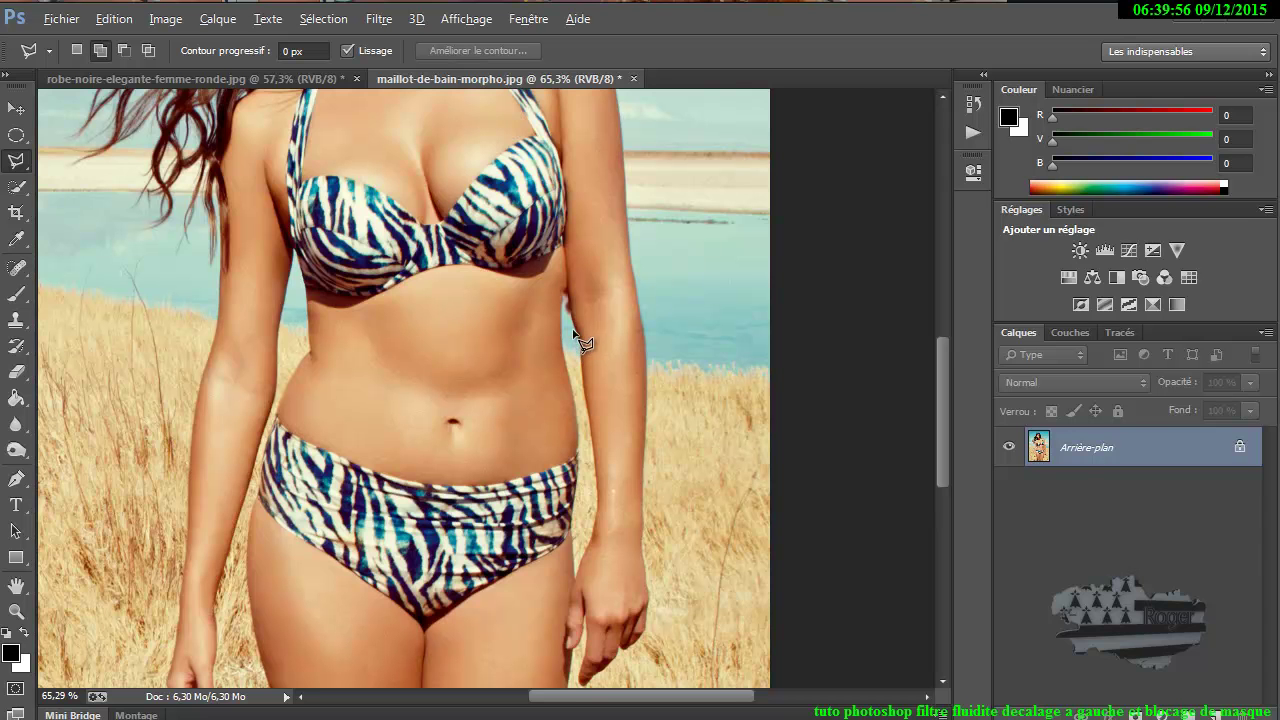
# Step: Trace a freehand lasso selection around the water-coloured gap between waist and arm, including the reddish smudges
pyautogui.scroll(8, 575, 320)
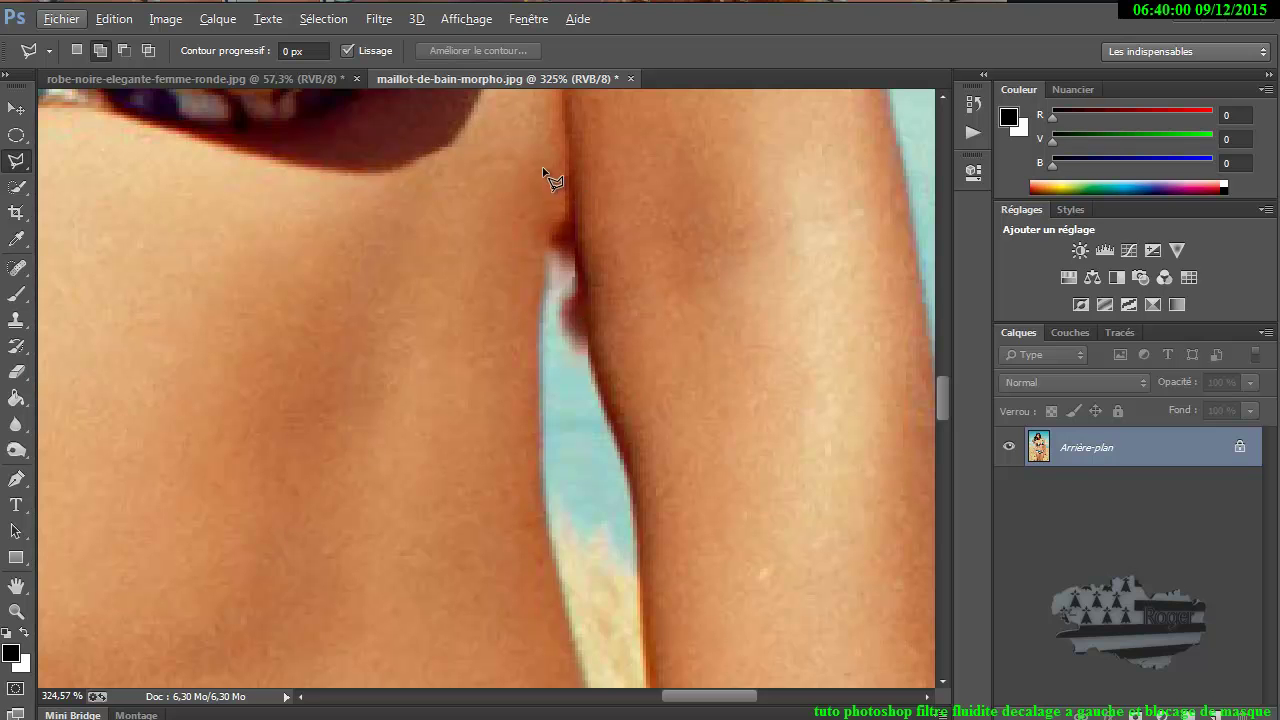
pyautogui.click(16, 160)
pyautogui.click(60, 156)
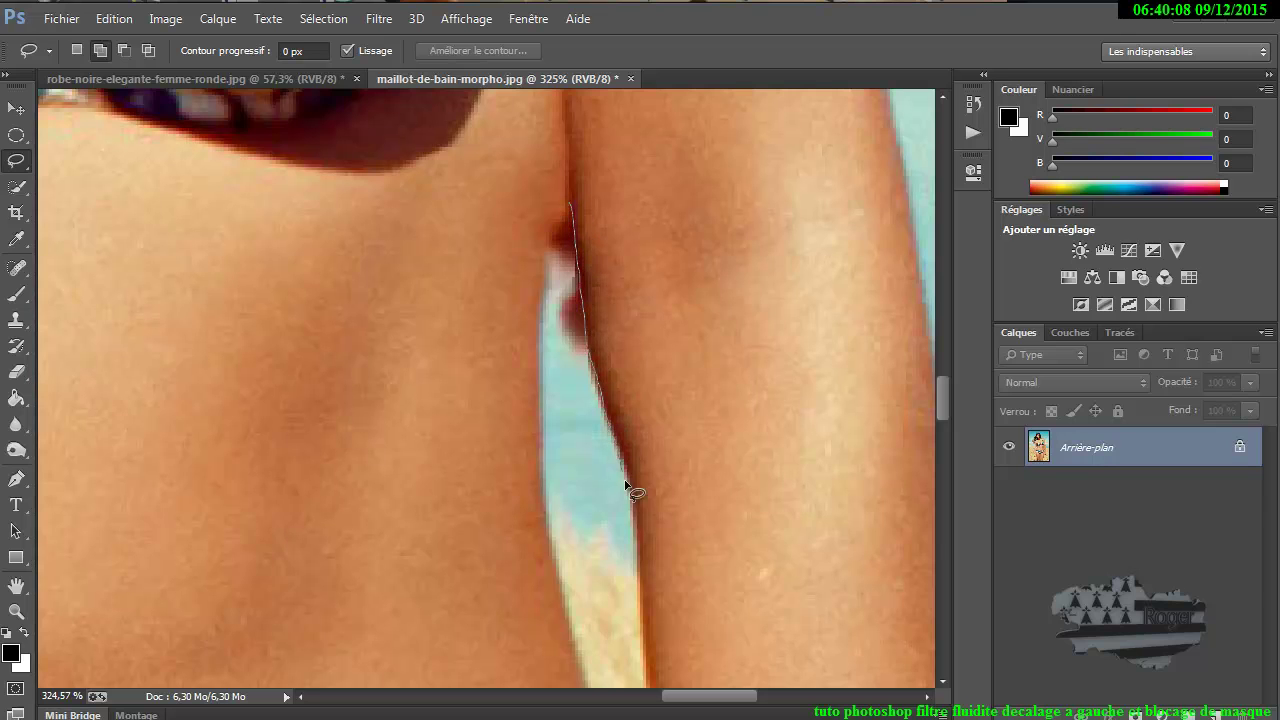
pyautogui.moveTo(606, 514)
pyautogui.mouseDown()
pyautogui.moveTo(538, 513)
pyautogui.moveTo(547, 448)
pyautogui.mouseUp()
pyautogui.moveTo(542, 404); pyautogui.dragTo(542, 353)
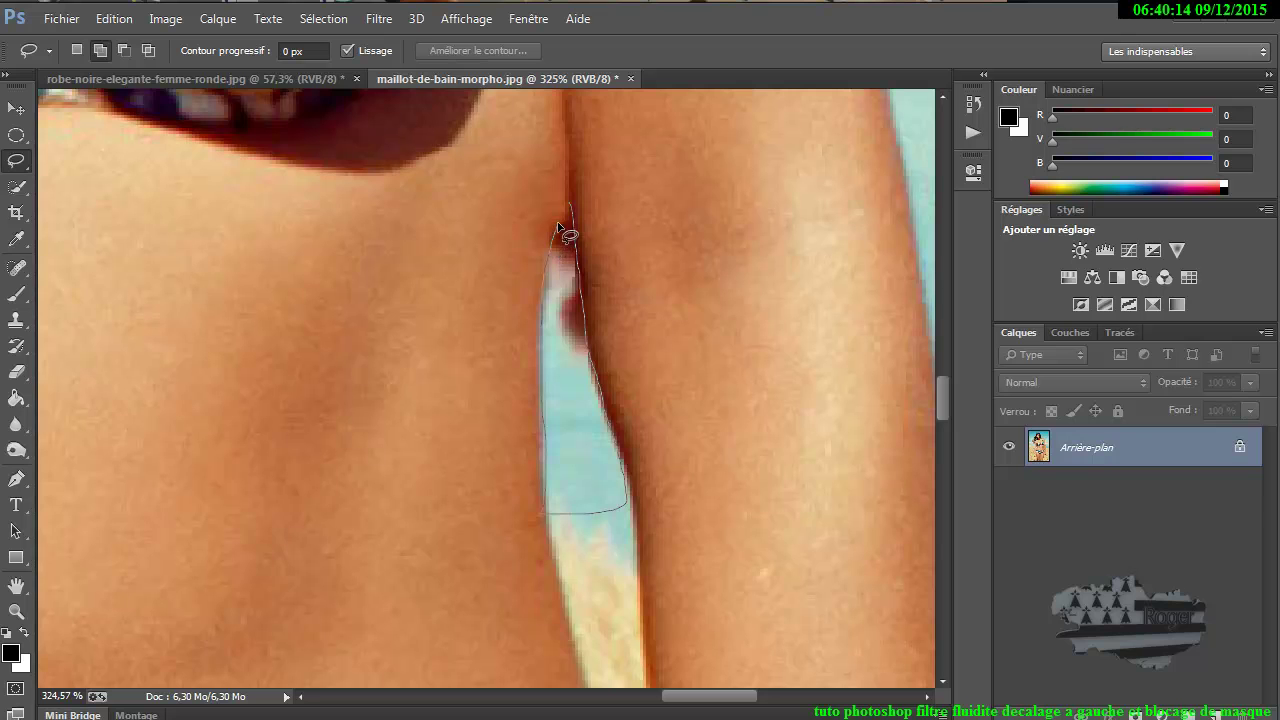
pyautogui.moveTo(571, 204); pyautogui.dragTo(563, 206)
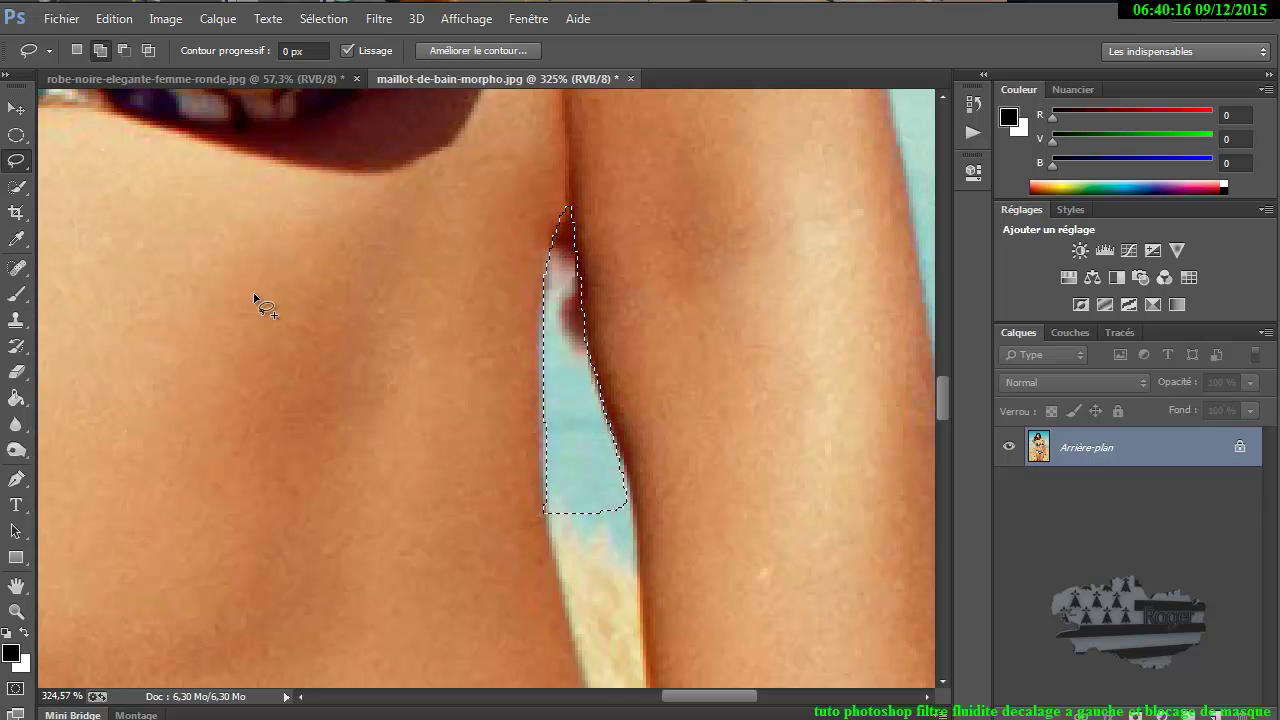
# Step: Clone clean water over the reddish smudges inside the selected gap with the Clone Stamp, and deselect
pyautogui.click(16, 322)
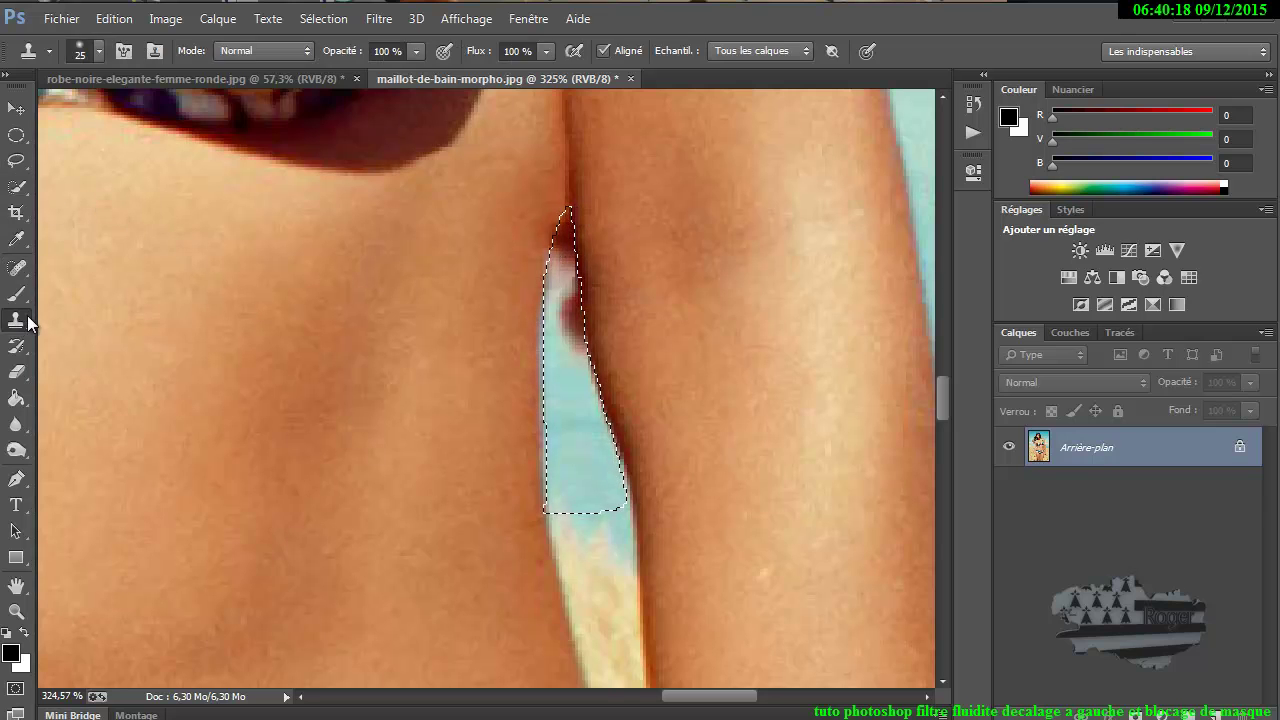
pyautogui.keyDown('alt'); pyautogui.click(583, 454); pyautogui.keyUp('alt')
pyautogui.moveTo(583, 352)
pyautogui.mouseDown()
pyautogui.moveTo(566, 323)
pyautogui.moveTo(569, 270)
pyautogui.mouseUp()
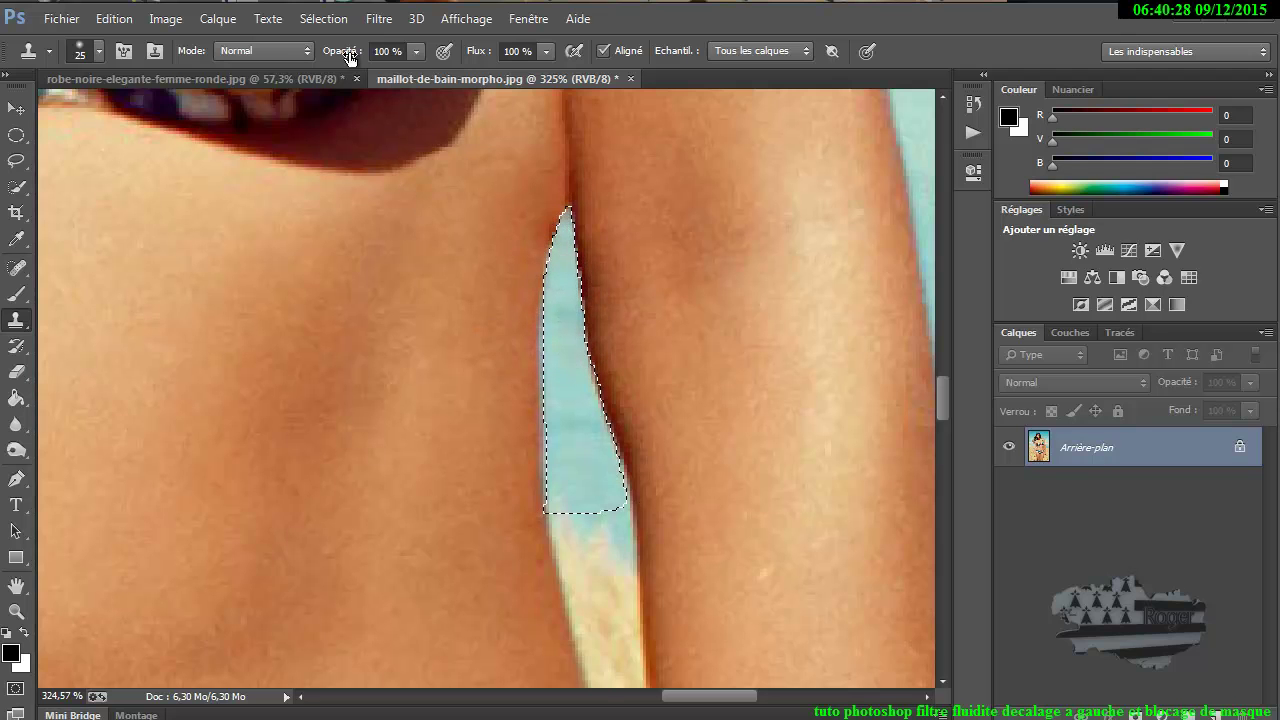
pyautogui.click(325, 14)
pyautogui.click(330, 54)
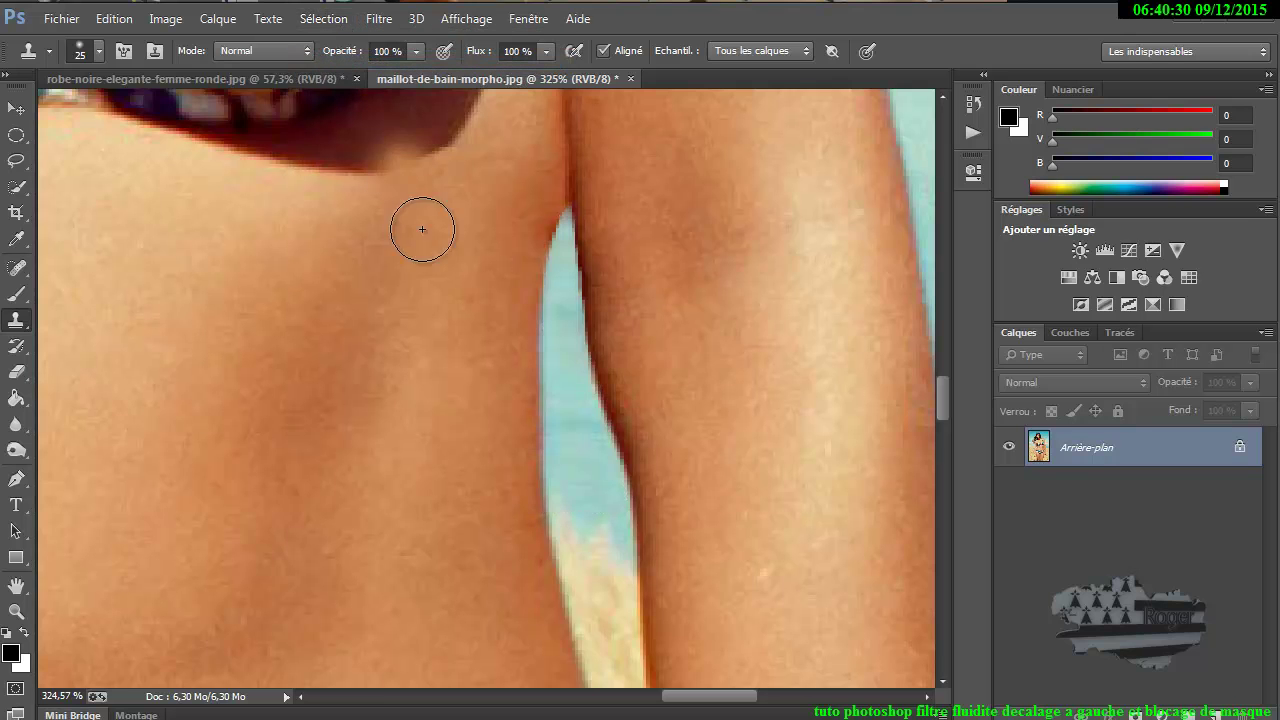
pyautogui.click(16, 107)
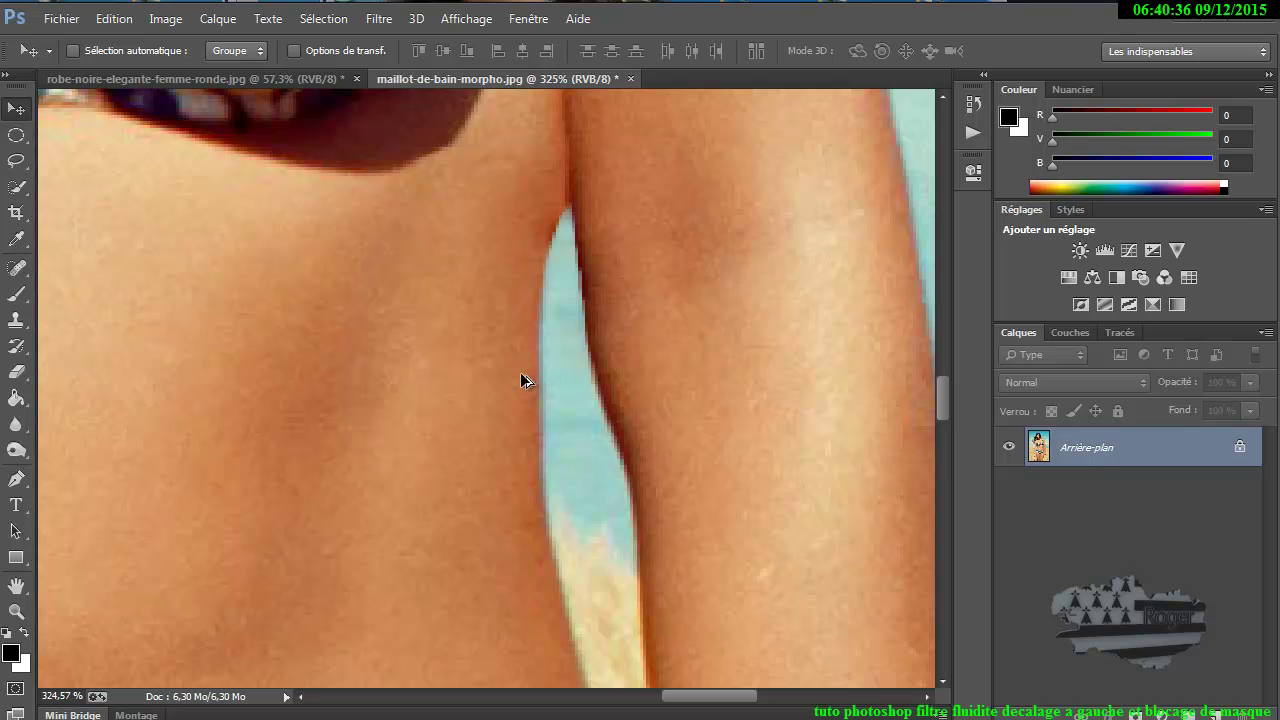
pyautogui.scroll(-5, 522, 380)
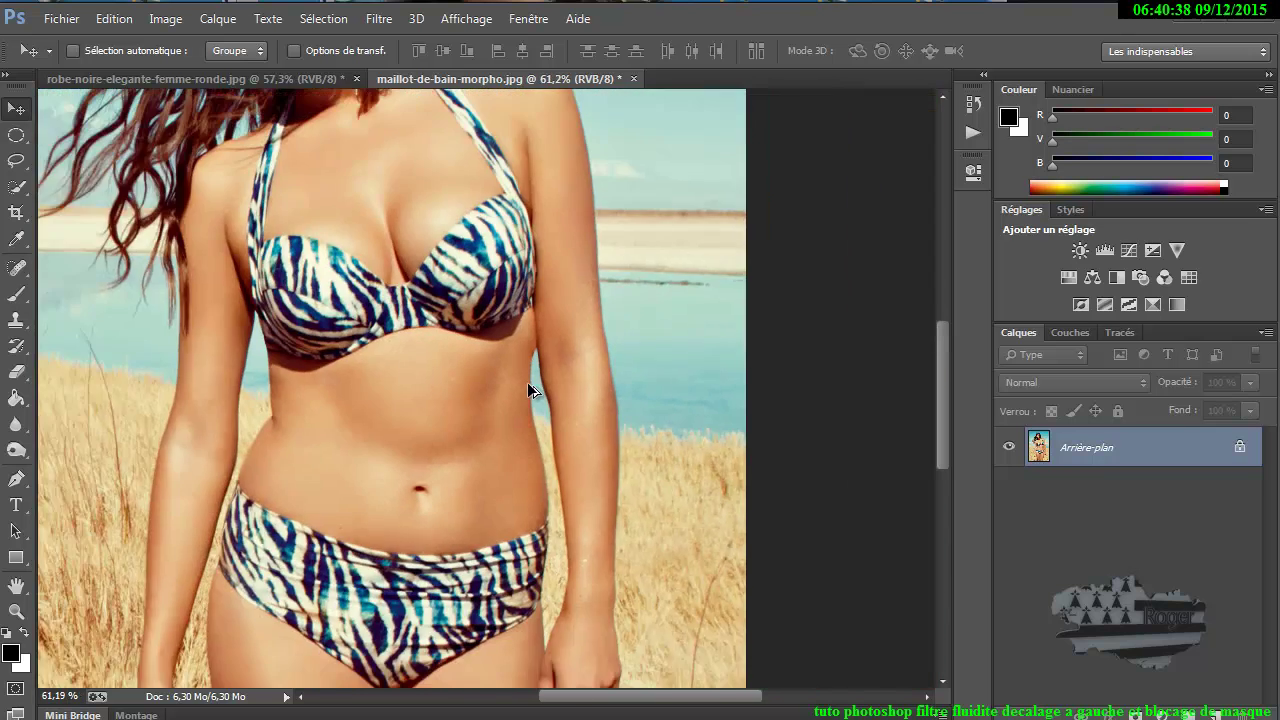
pyautogui.scroll(-2, 527, 382)
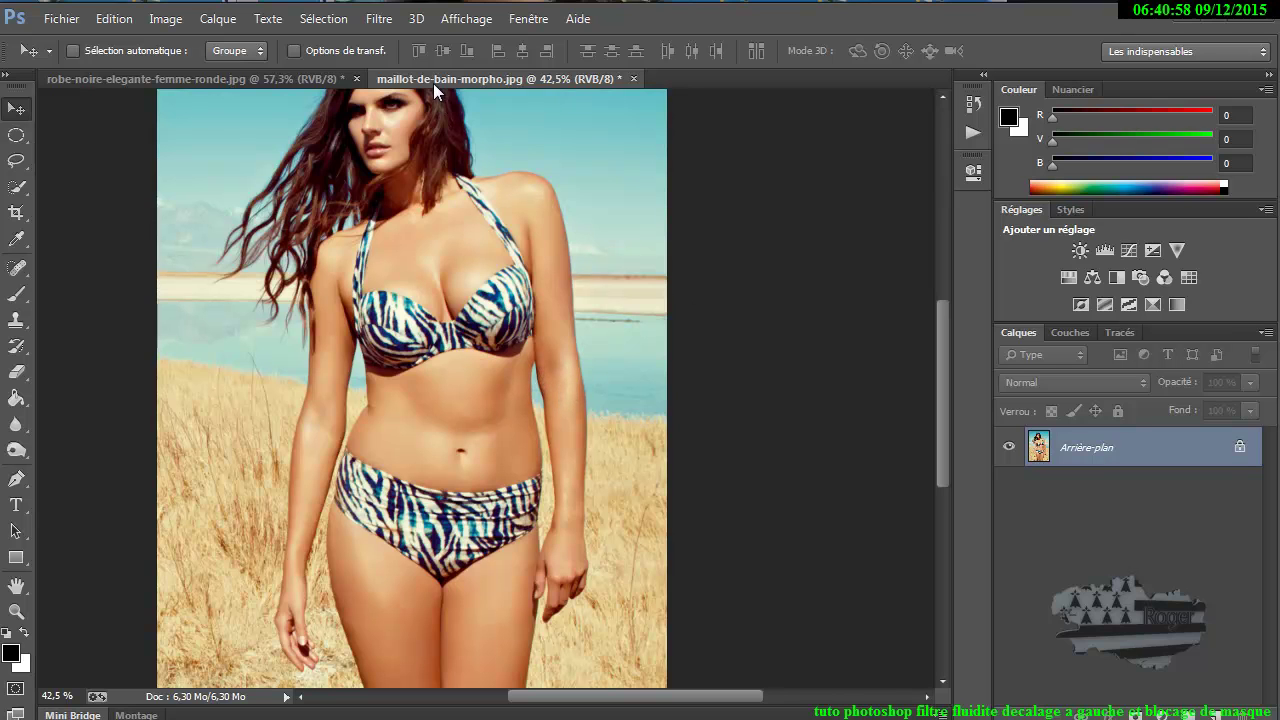
# Step: Switch to the robe-noire-elegante-femme-ronde.jpg image, open the Liquify filter, and freeze the entire image
pyautogui.click(279, 79)
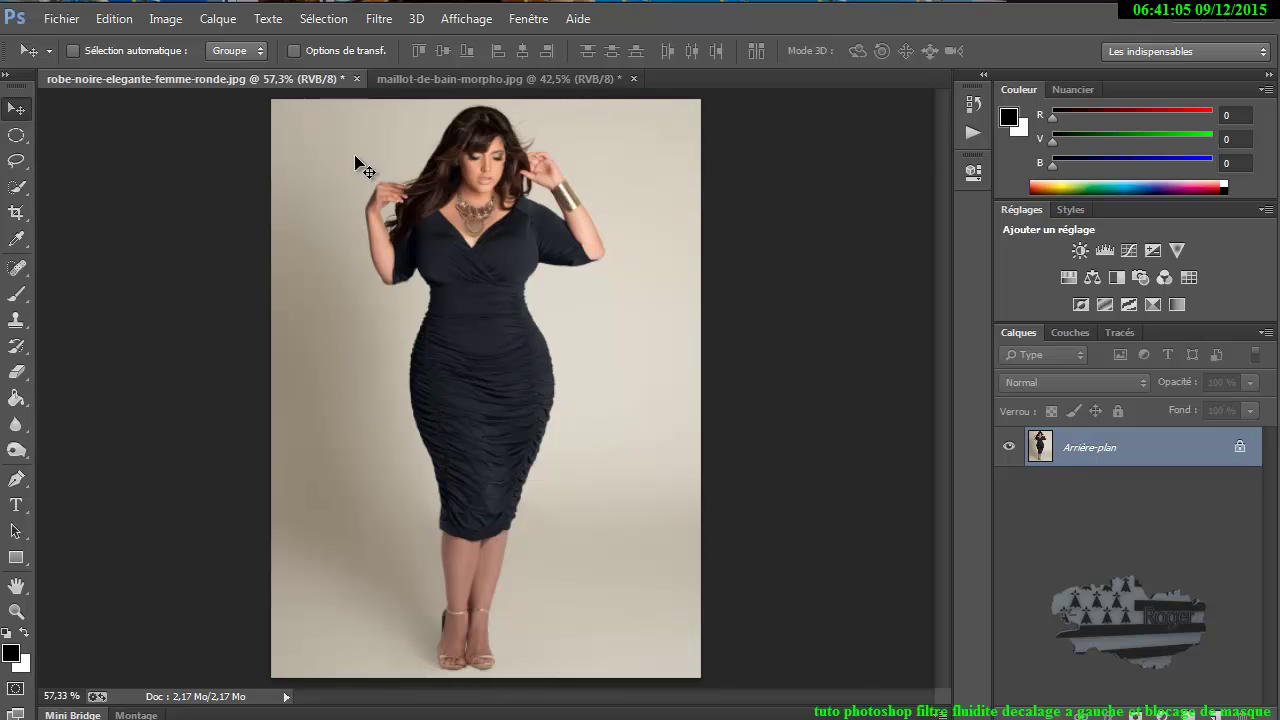
pyautogui.click(379, 19)
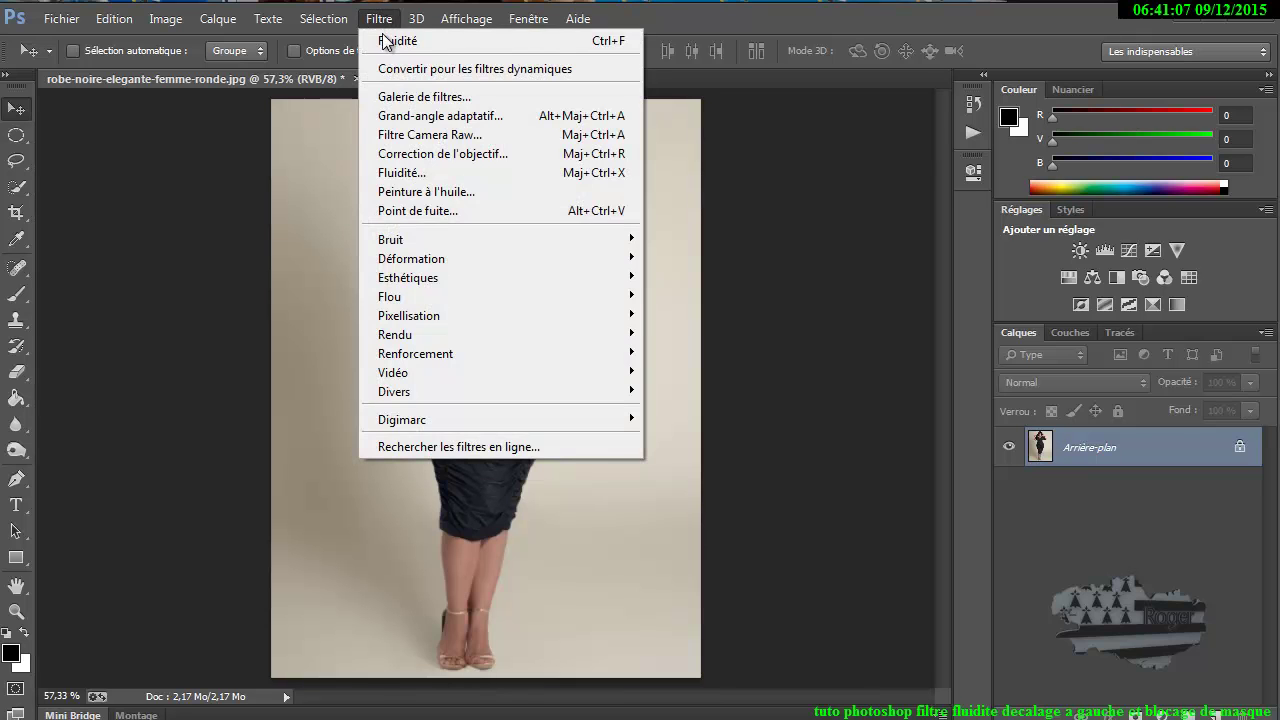
pyautogui.click(410, 170)
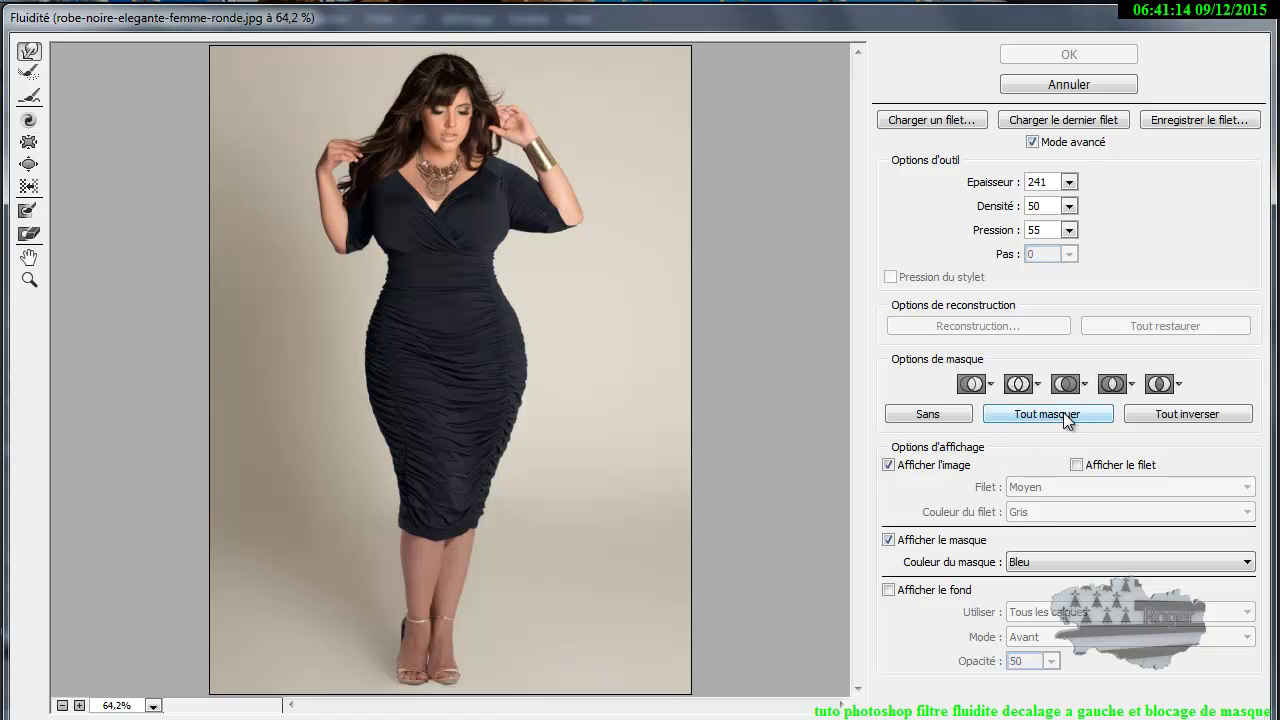
pyautogui.click(1063, 413)
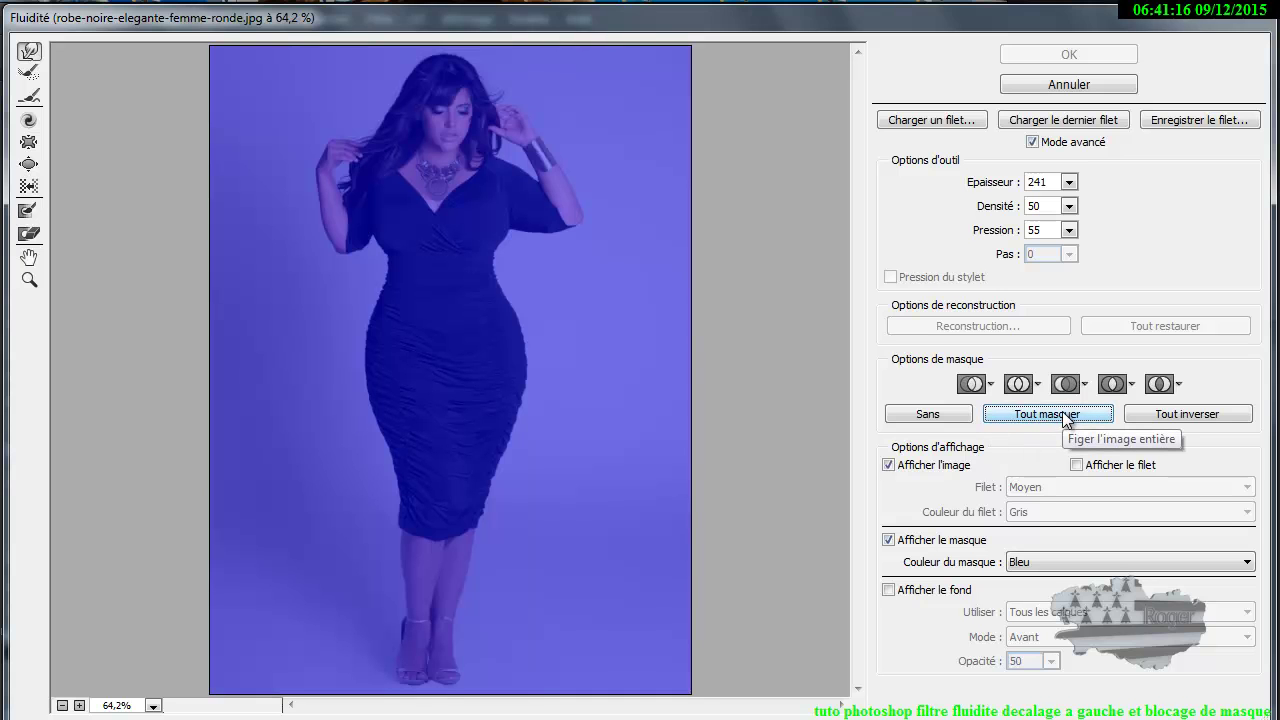
# Step: Unfreeze the dress from waist to near the hem, slim it with a large Pucker brush, and apply the Liquify filter
pyautogui.click(30, 235)
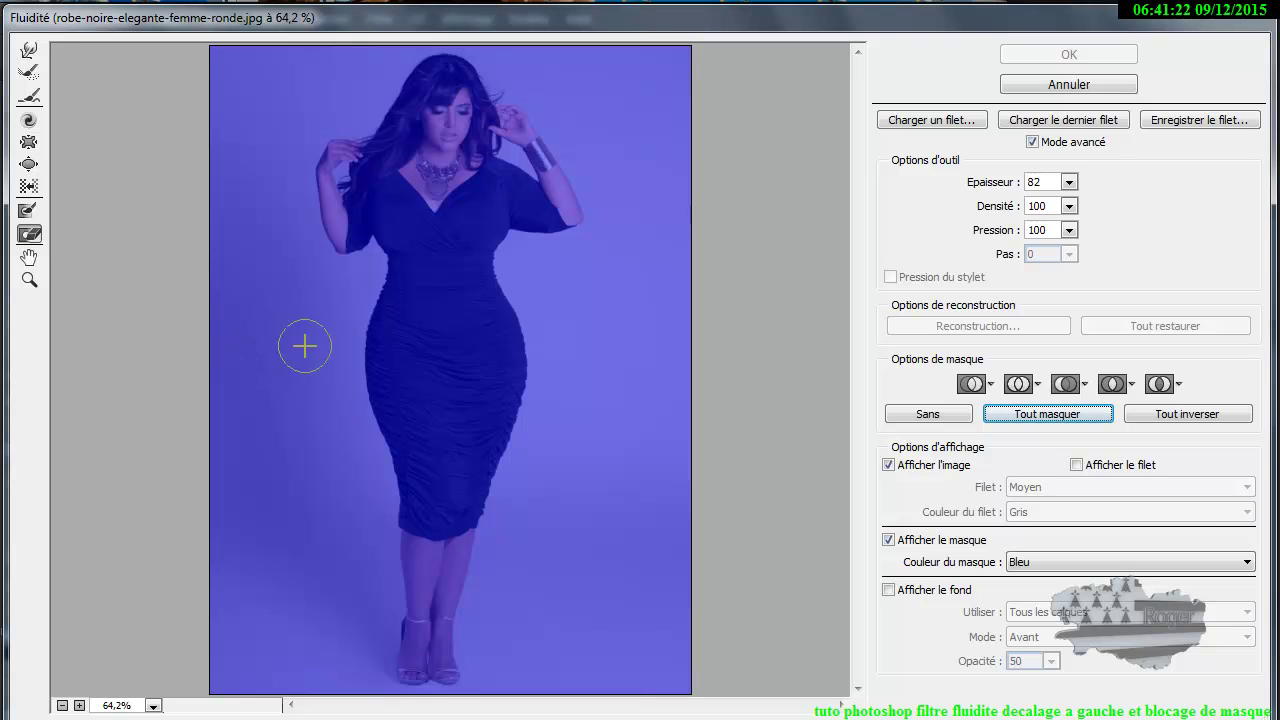
pyautogui.moveTo(380, 286)
pyautogui.mouseDown()
pyautogui.moveTo(489, 273)
pyautogui.moveTo(509, 330)
pyautogui.moveTo(507, 423)
pyautogui.moveTo(484, 478)
pyautogui.moveTo(468, 496)
pyautogui.moveTo(415, 498)
pyautogui.moveTo(383, 396)
pyautogui.moveTo(387, 298)
pyautogui.moveTo(472, 309)
pyautogui.moveTo(411, 349)
pyautogui.moveTo(468, 349)
pyautogui.mouseUp()
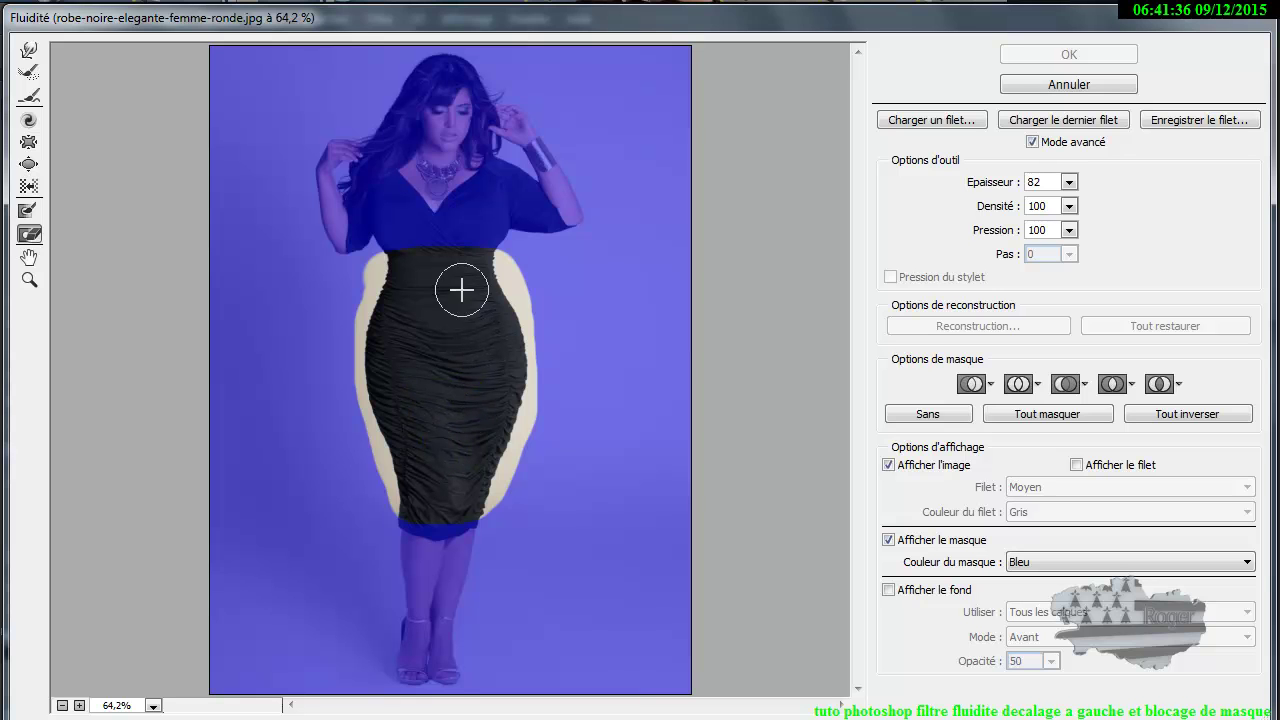
pyautogui.click(29, 144)
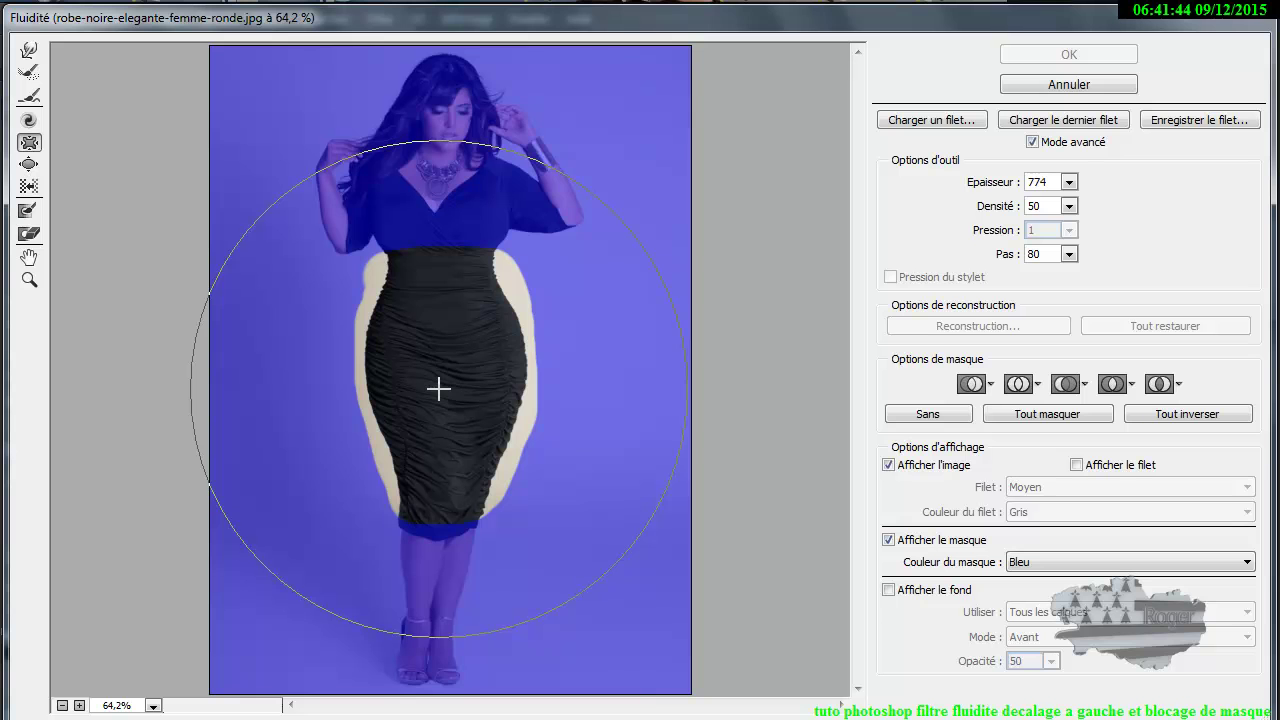
pyautogui.moveTo(440, 389)
pyautogui.mouseDown()
pyautogui.moveTo(508, 378)
pyautogui.moveTo(418, 384)
pyautogui.moveTo(445, 364)
pyautogui.mouseUp()
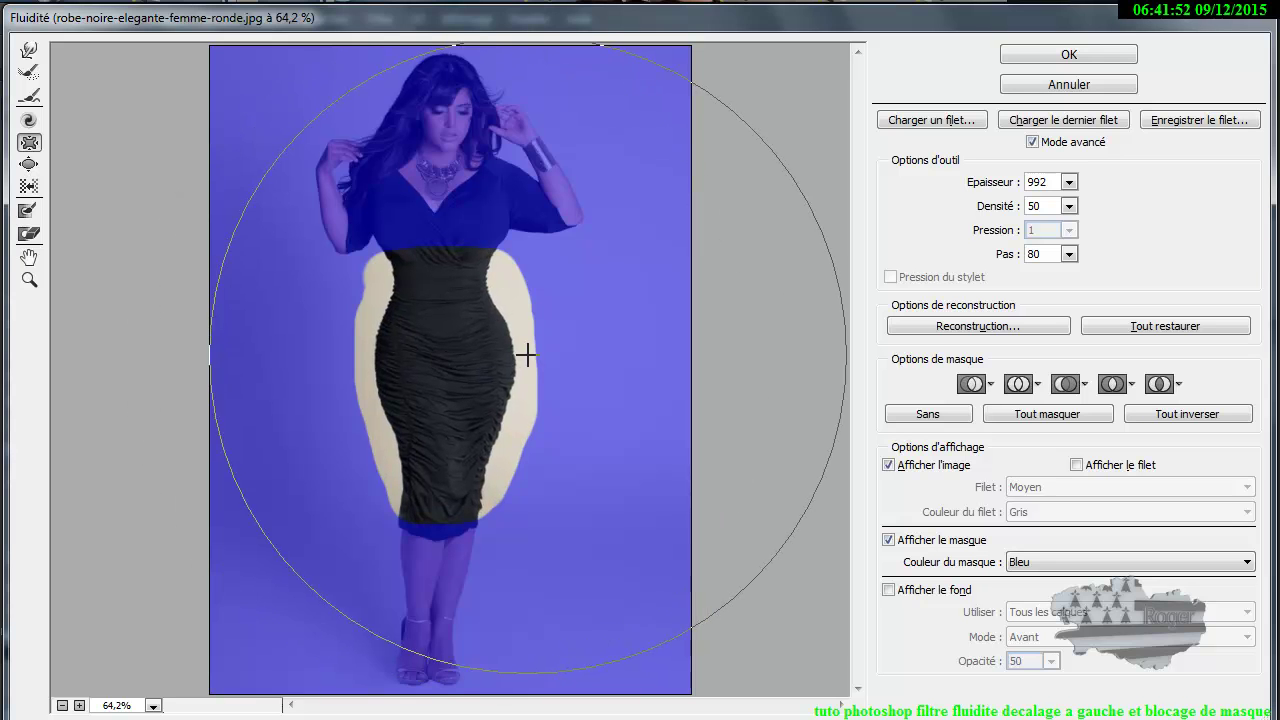
pyautogui.click(1069, 54)
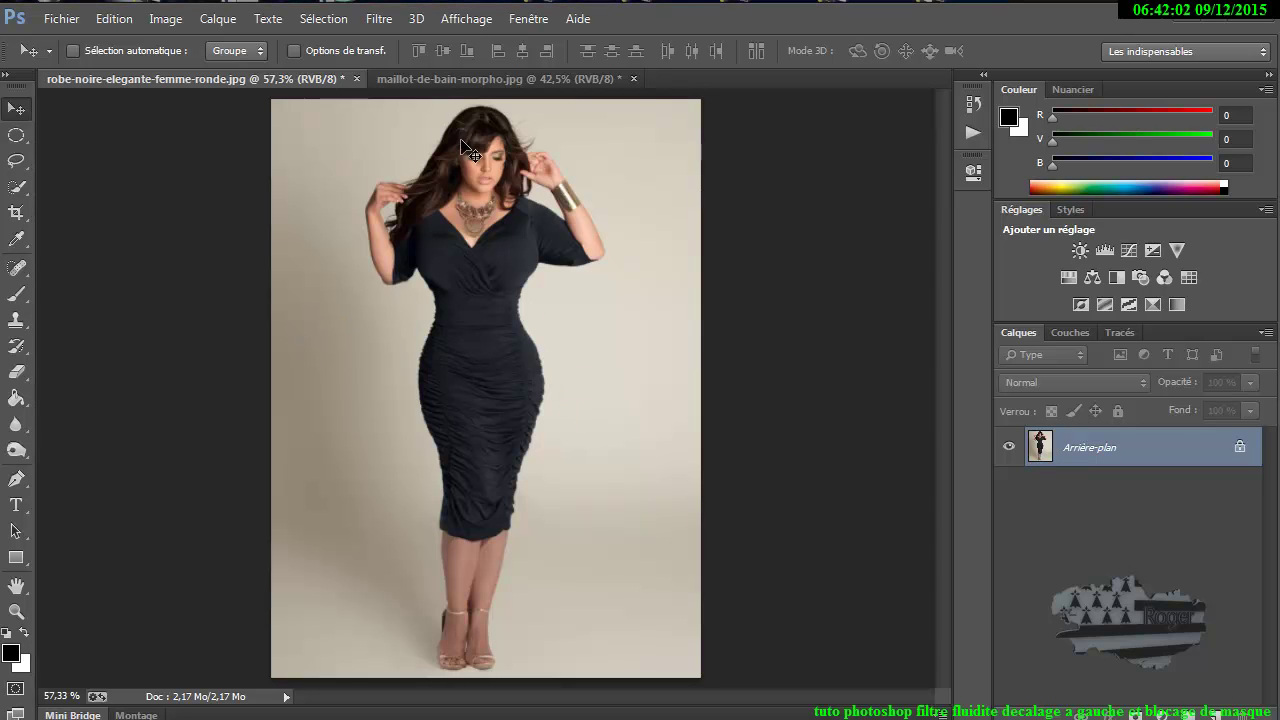
# Step: Reopen the Liquify filter, freeze the entire image, and unfreeze only the hips and the background beside them with brush size 82
pyautogui.click(380, 19)
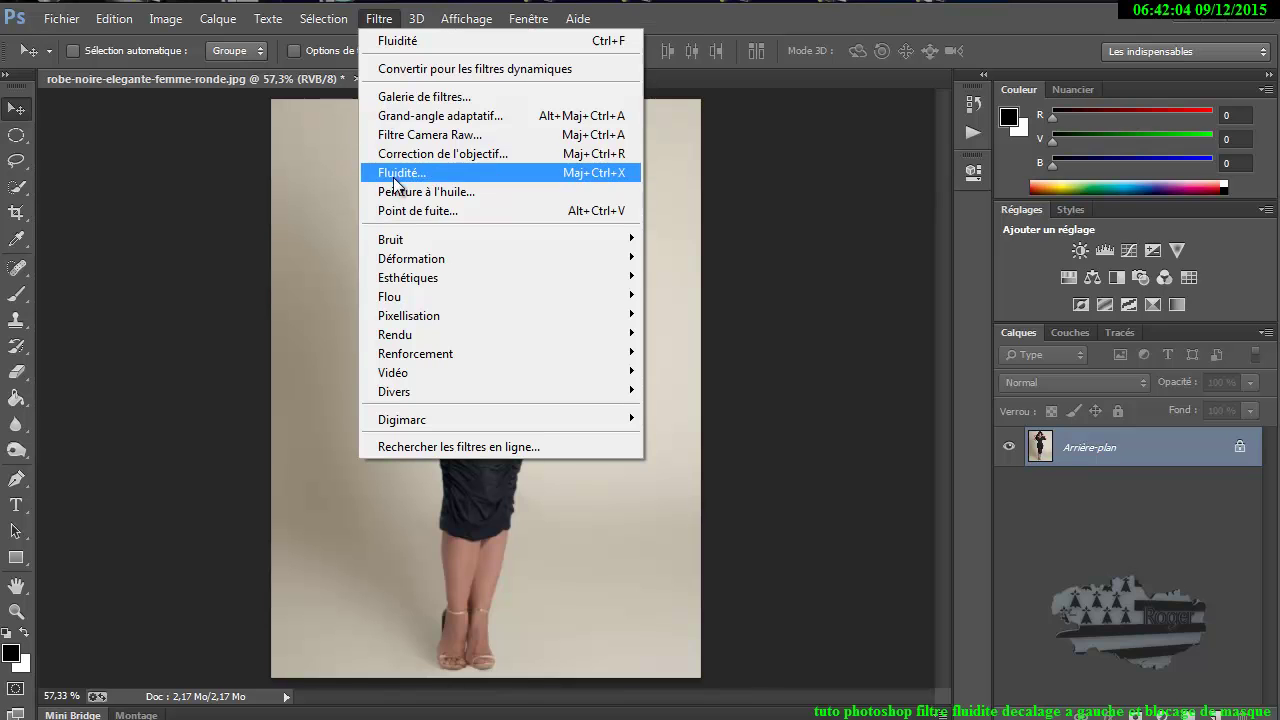
pyautogui.click(394, 174)
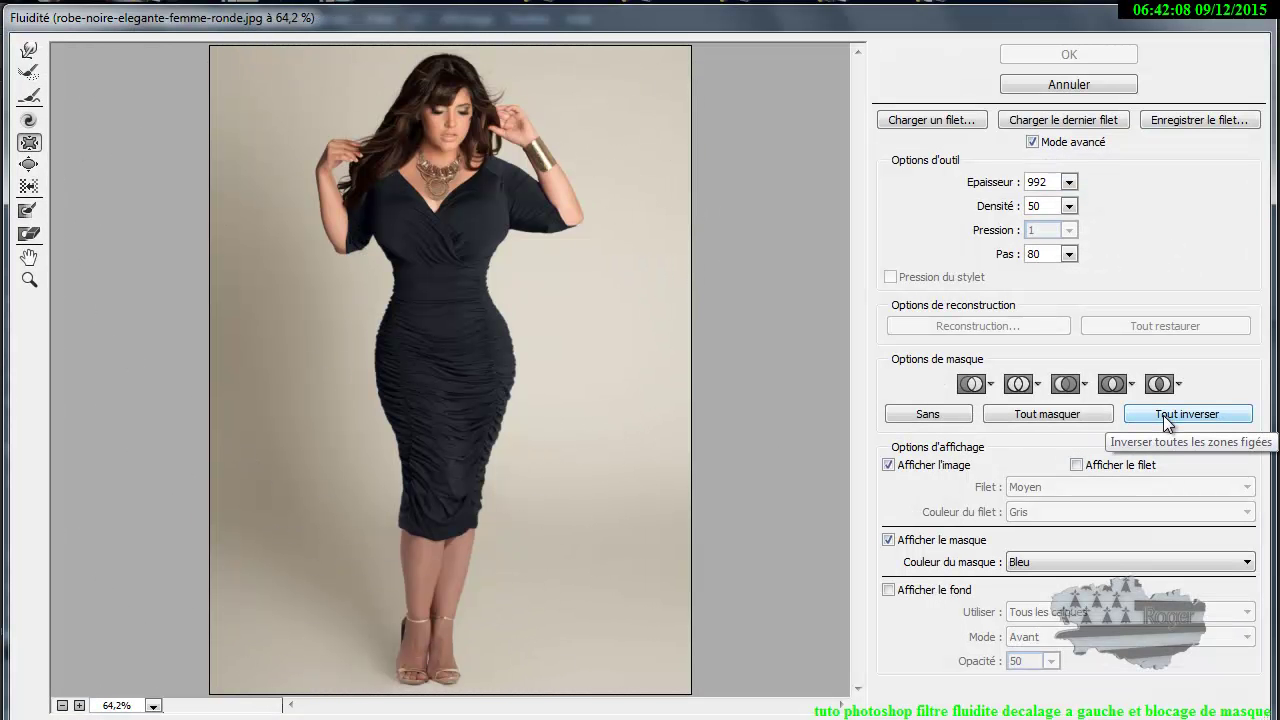
pyautogui.click(1042, 416)
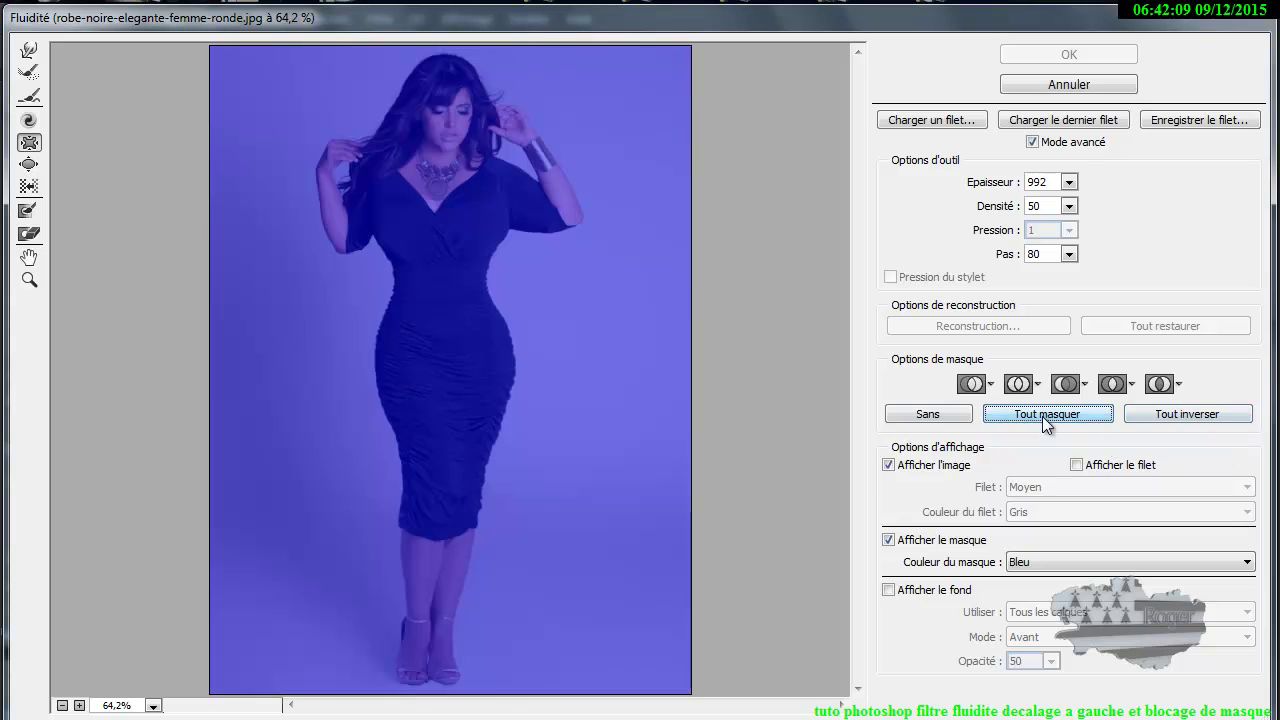
pyautogui.click(30, 236)
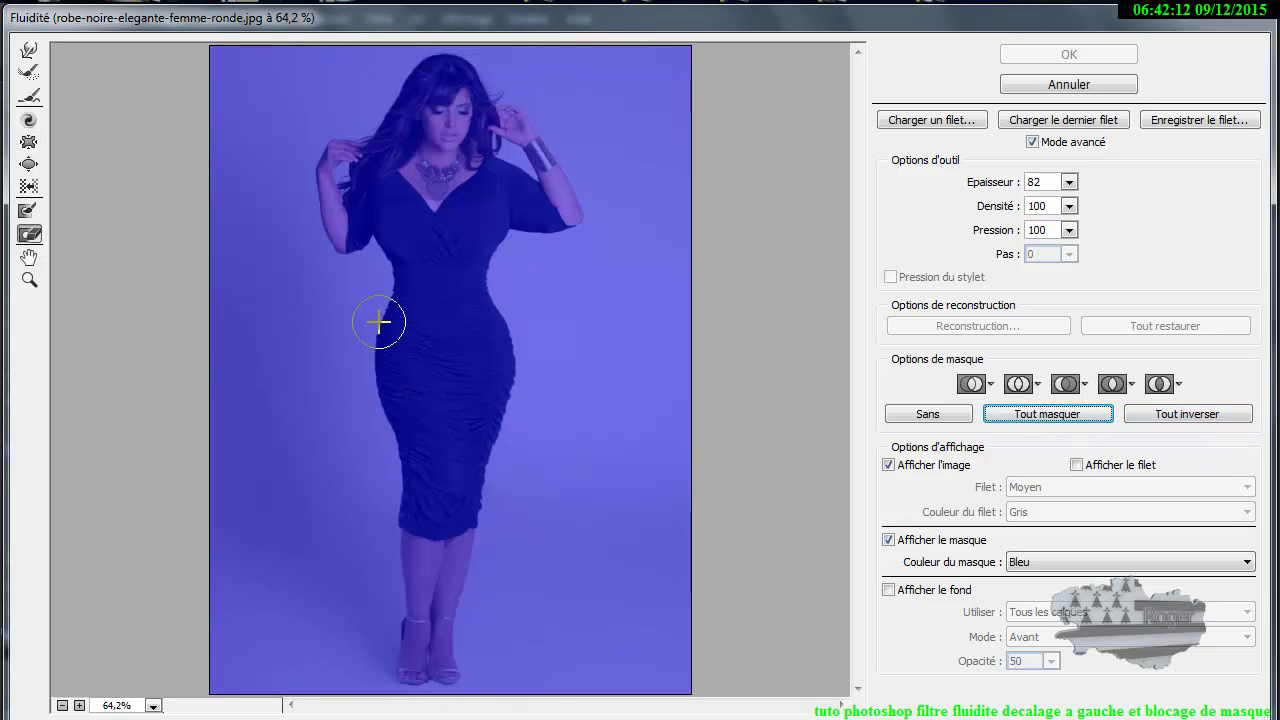
pyautogui.click(380, 330)
pyautogui.moveTo(380, 330)
pyautogui.mouseDown()
pyautogui.moveTo(377, 387)
pyautogui.moveTo(412, 417)
pyautogui.moveTo(493, 411)
pyautogui.moveTo(515, 382)
pyautogui.moveTo(493, 320)
pyautogui.moveTo(397, 318)
pyautogui.moveTo(399, 348)
pyautogui.moveTo(464, 348)
pyautogui.moveTo(464, 369)
pyautogui.moveTo(402, 375)
pyautogui.moveTo(484, 389)
pyautogui.mouseUp()
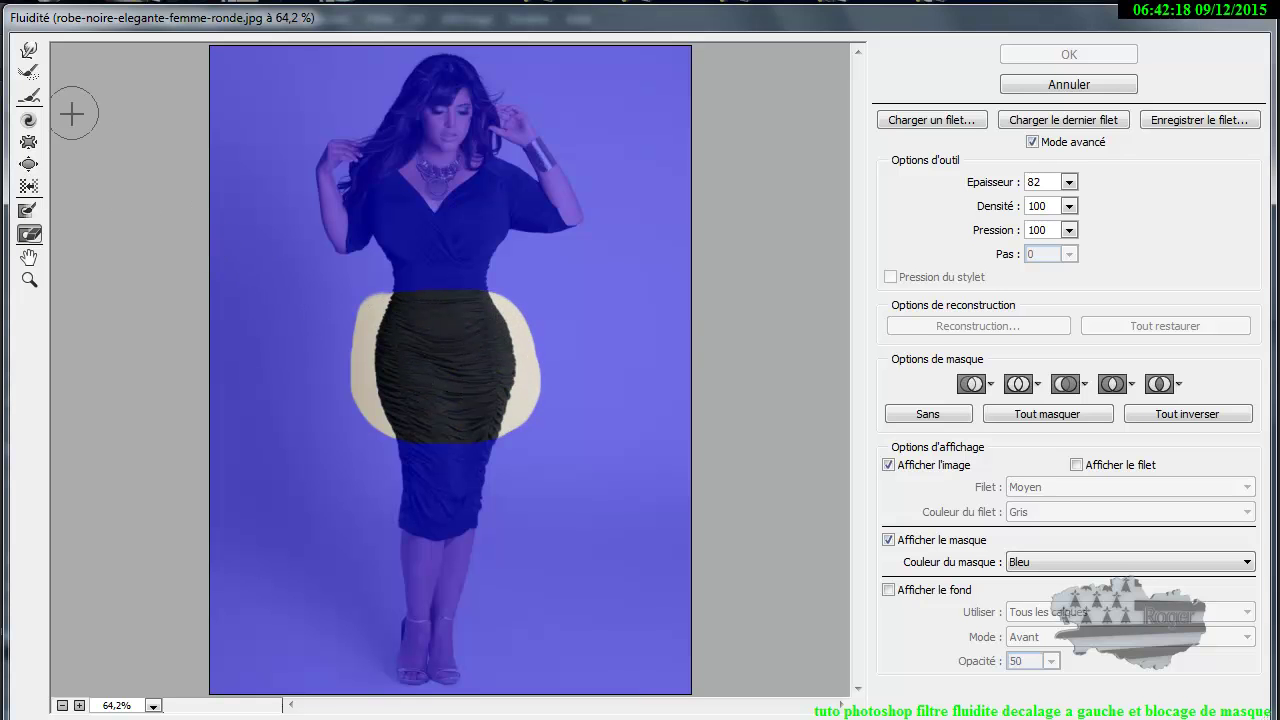
# Step: Slim the unfrozen hips with several Pucker applications at brush size 992, and apply the Liquify filter
pyautogui.click(33, 144)
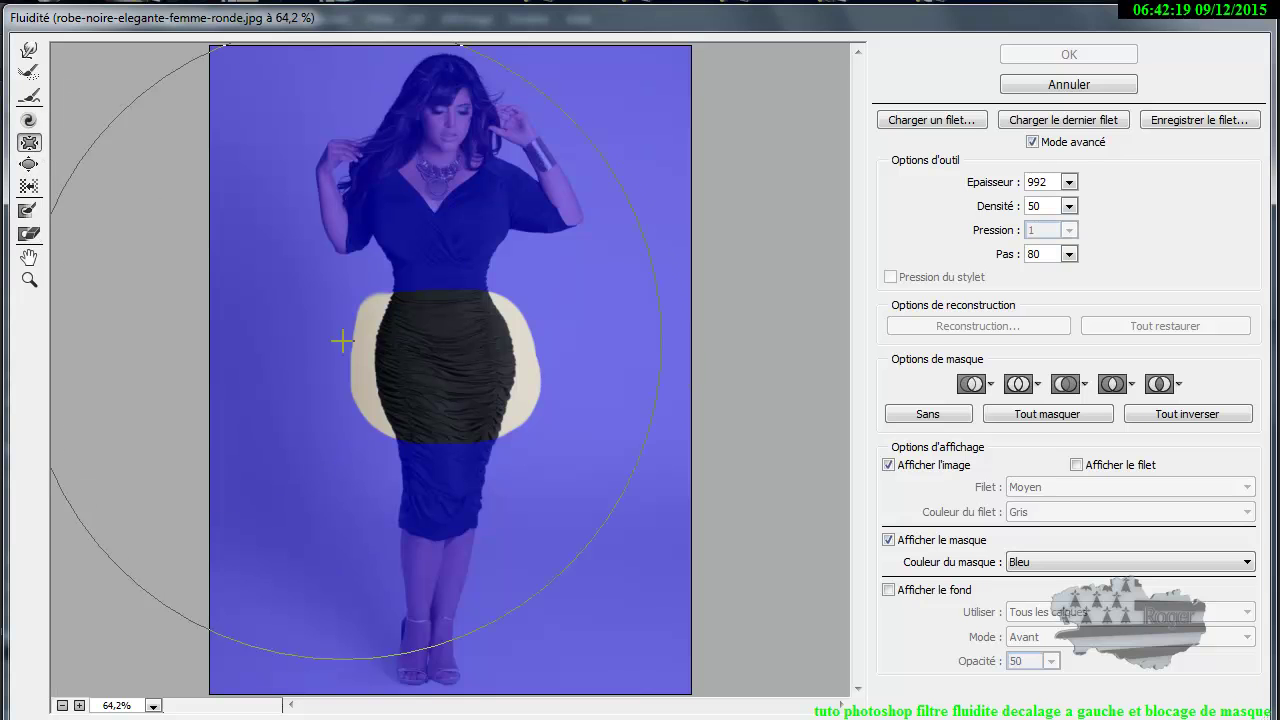
pyautogui.click(442, 355)
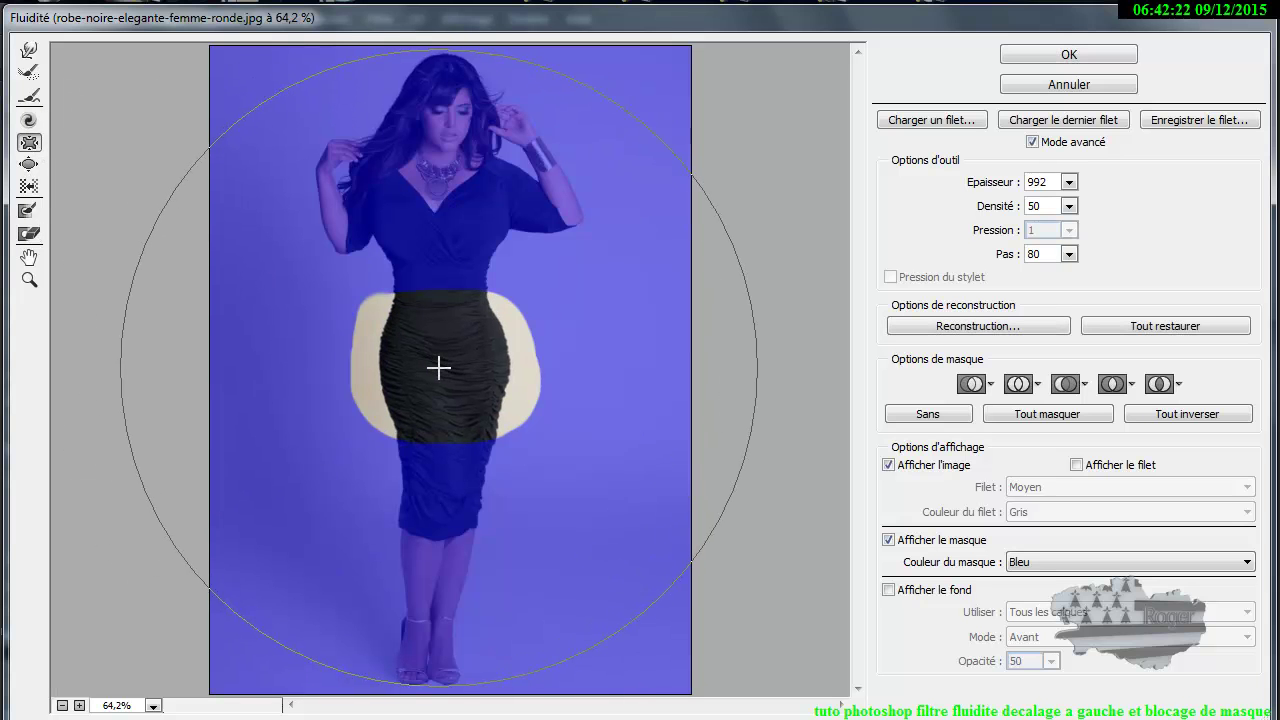
pyautogui.click(440, 374)
pyautogui.click(441, 374)
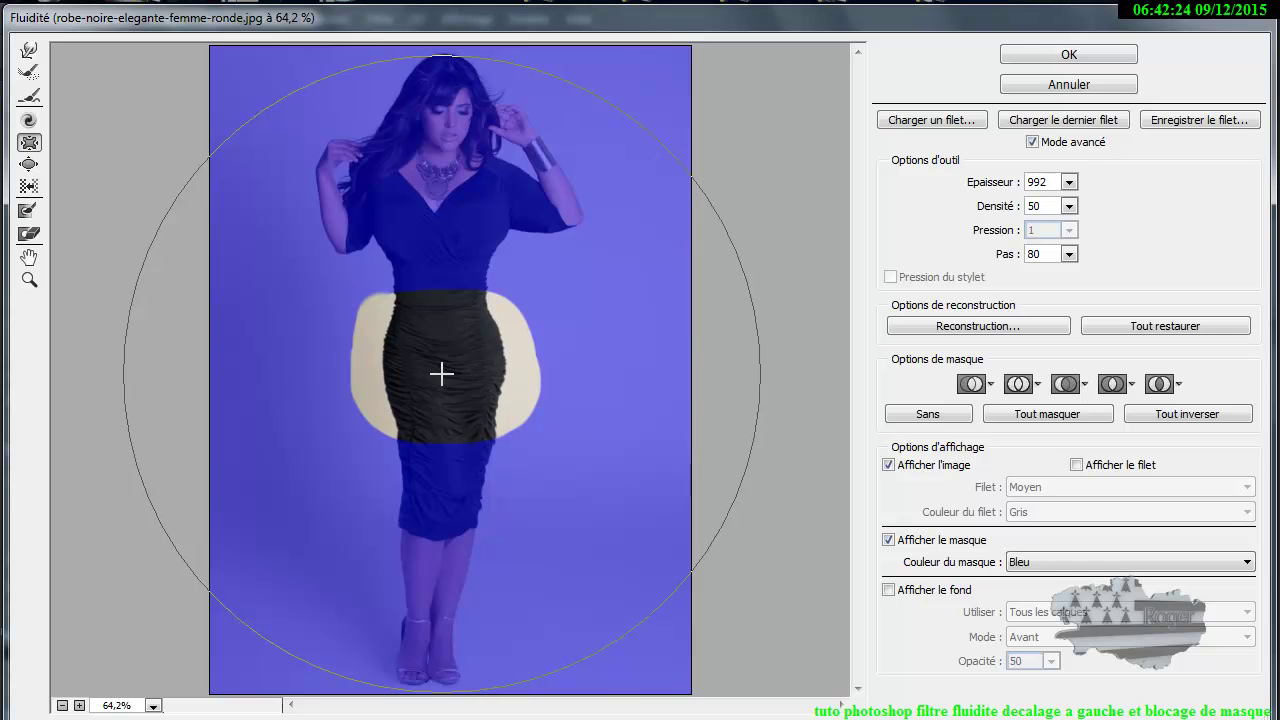
pyautogui.click(1042, 54)
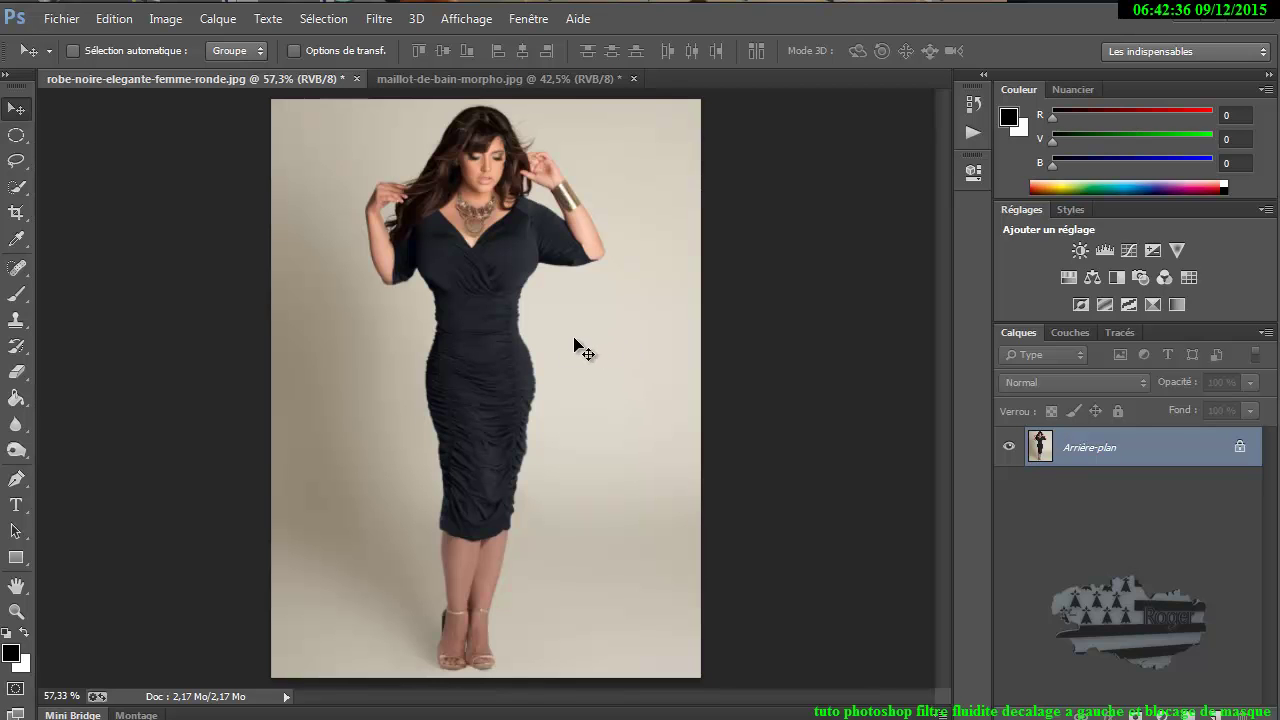
# Step: Reopen the Liquify filter, reduce the Pucker brush size to 94, pinch one side of the dress's bust, and apply
pyautogui.click(378, 19)
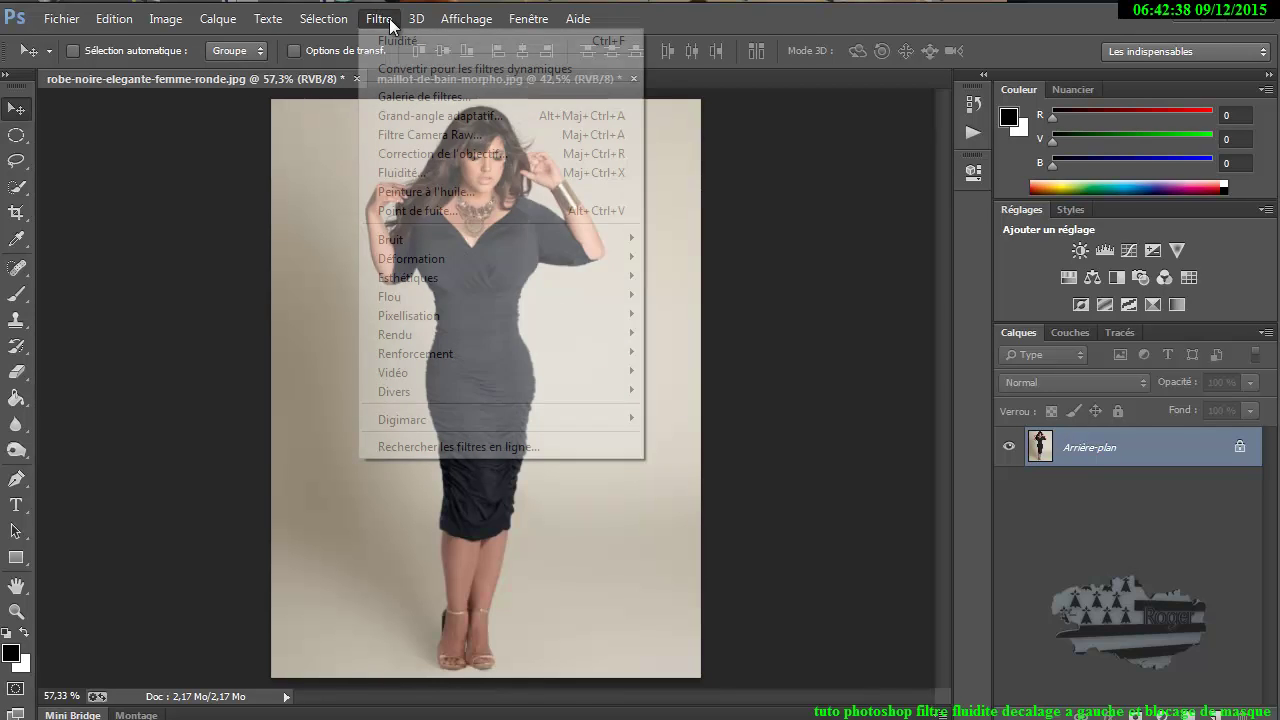
pyautogui.click(398, 173)
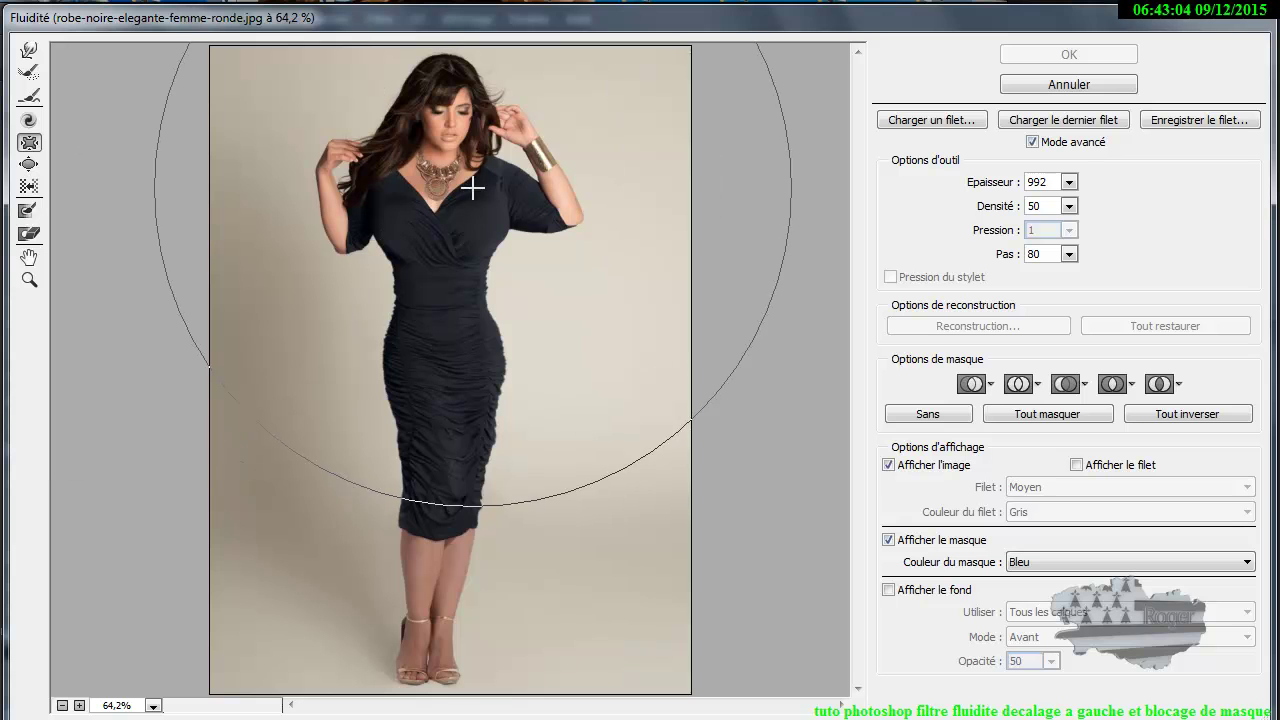
pyautogui.moveTo(497, 219)
pyautogui.mouseDown()
pyautogui.moveTo(362, 234)
pyautogui.moveTo(209, 280)
pyautogui.mouseUp()
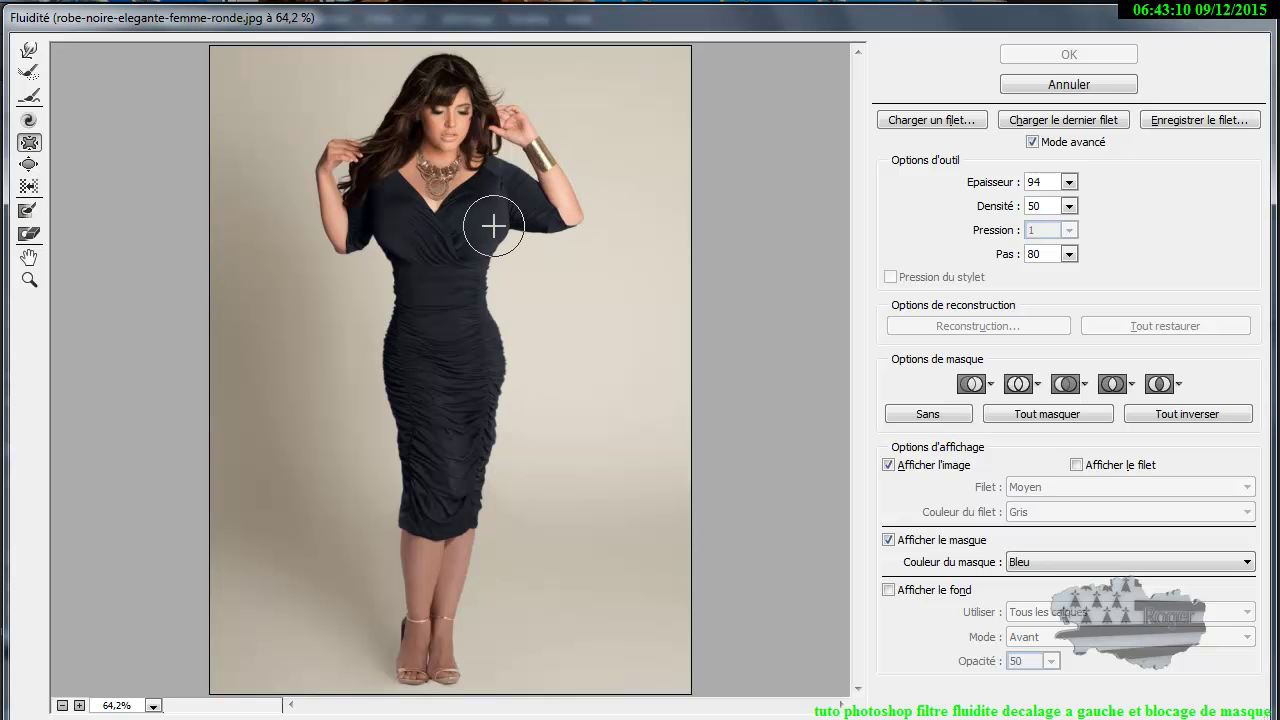
pyautogui.click(490, 222)
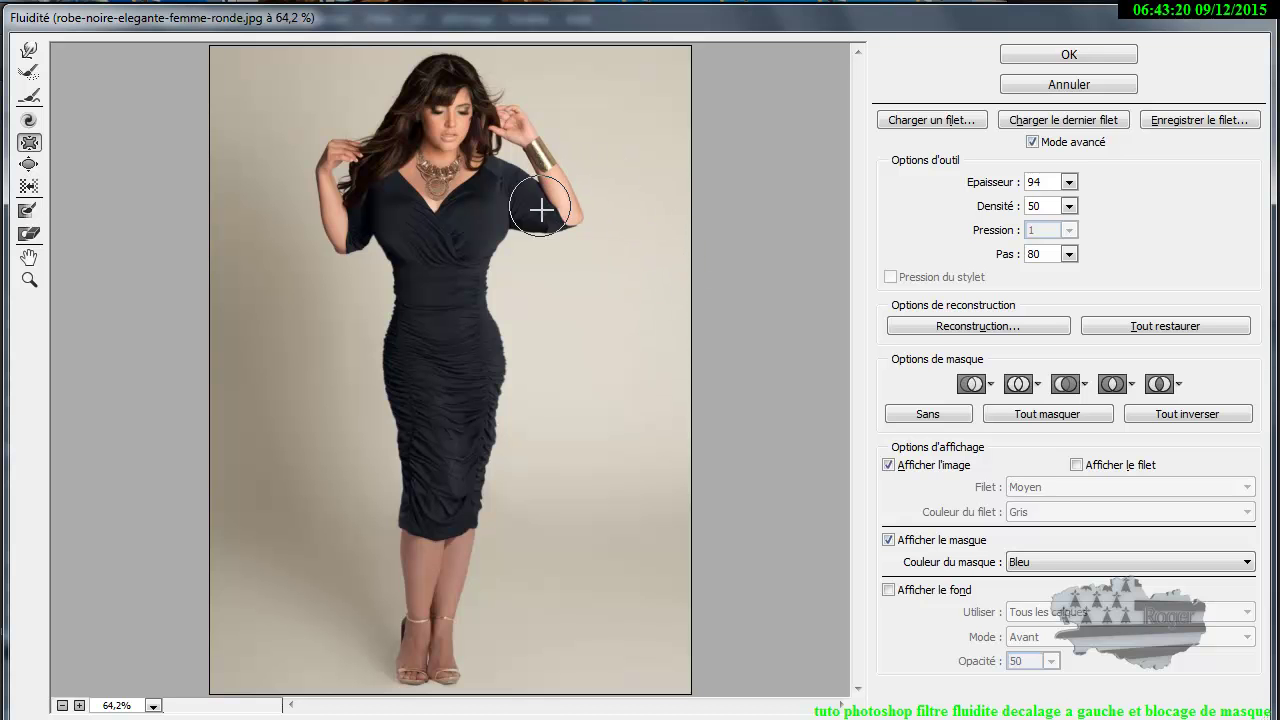
pyautogui.click(1039, 57)
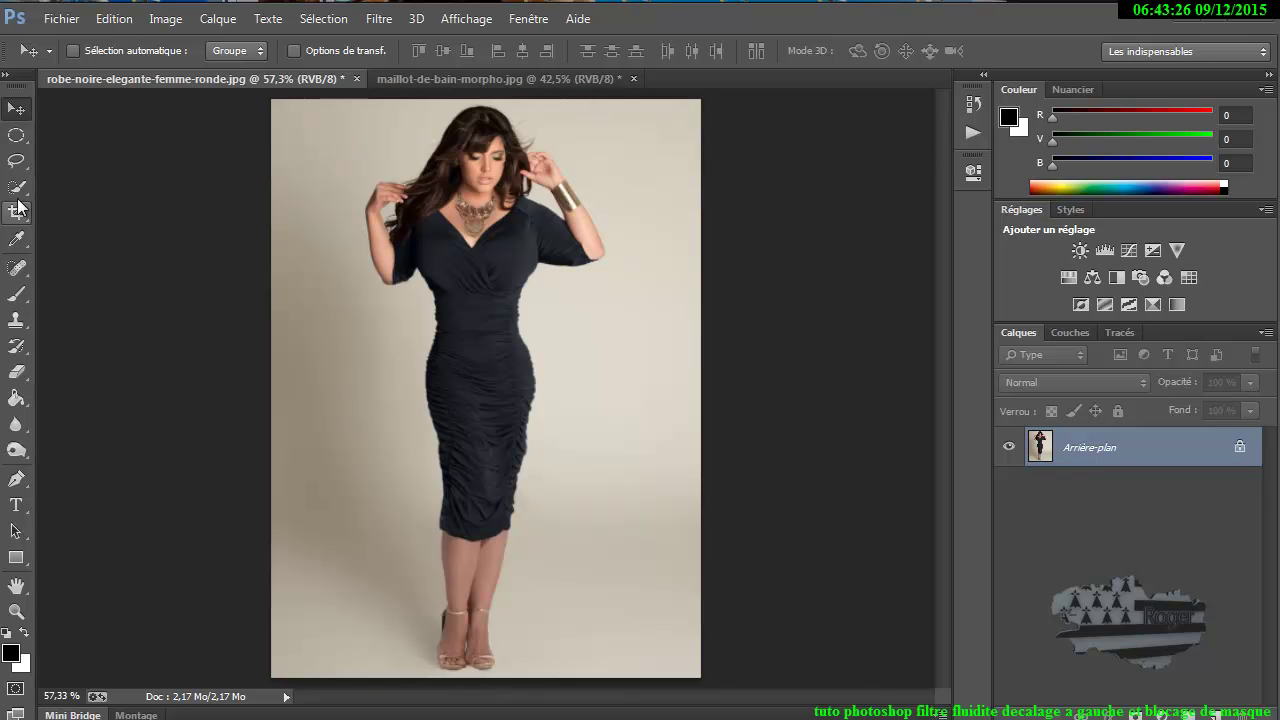
# Step: Sample the bikini top in maillot-de-bain-morpho.jpg with a 148 px Clone Stamp and clone the figure over robe-noire-elegante-femme-ronde.jpg
pyautogui.click(18, 322)
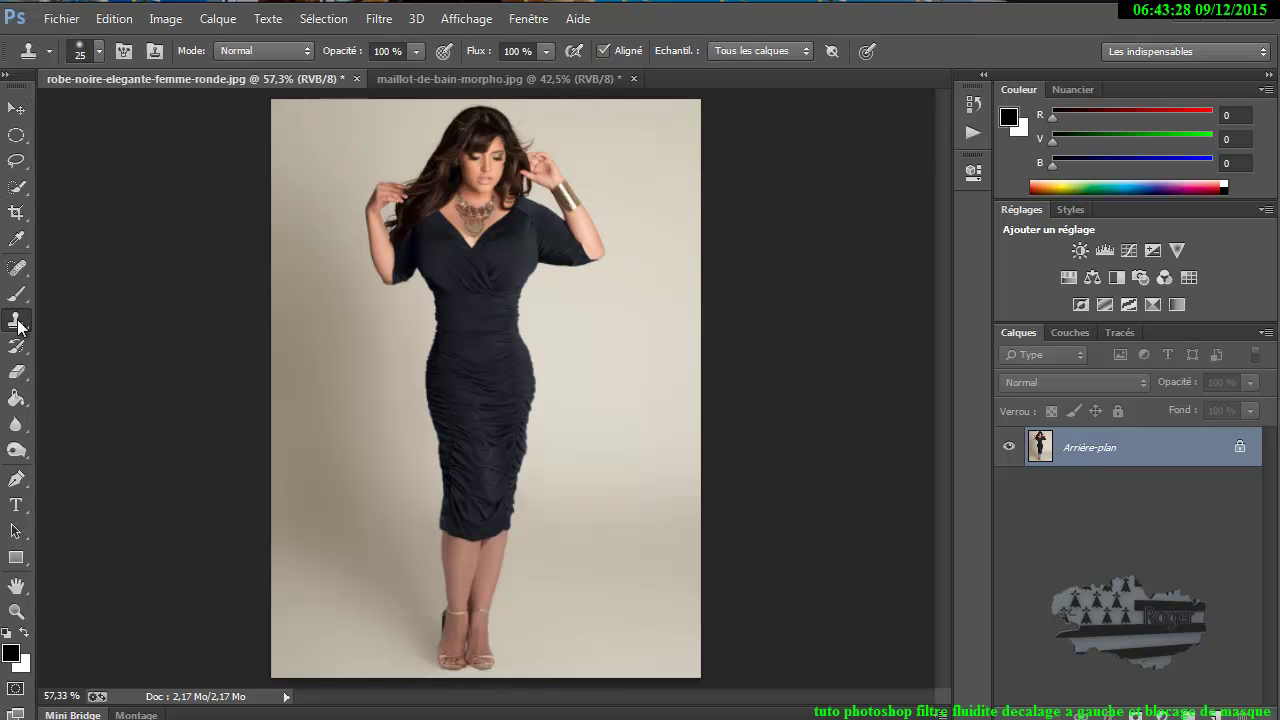
pyautogui.click(463, 79)
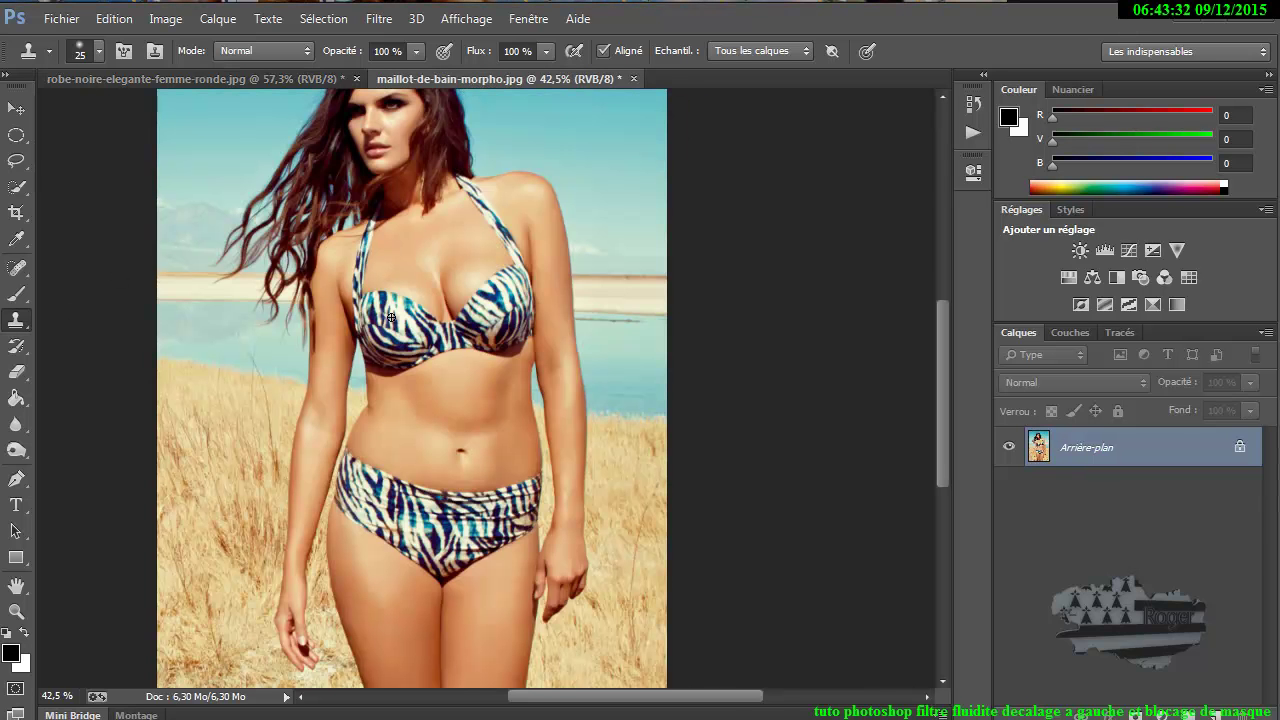
pyautogui.moveTo(424, 396); pyautogui.dragTo(449, 395)
pyautogui.keyDown('alt'); pyautogui.click(391, 335); pyautogui.keyUp('alt')
pyautogui.click(274, 79)
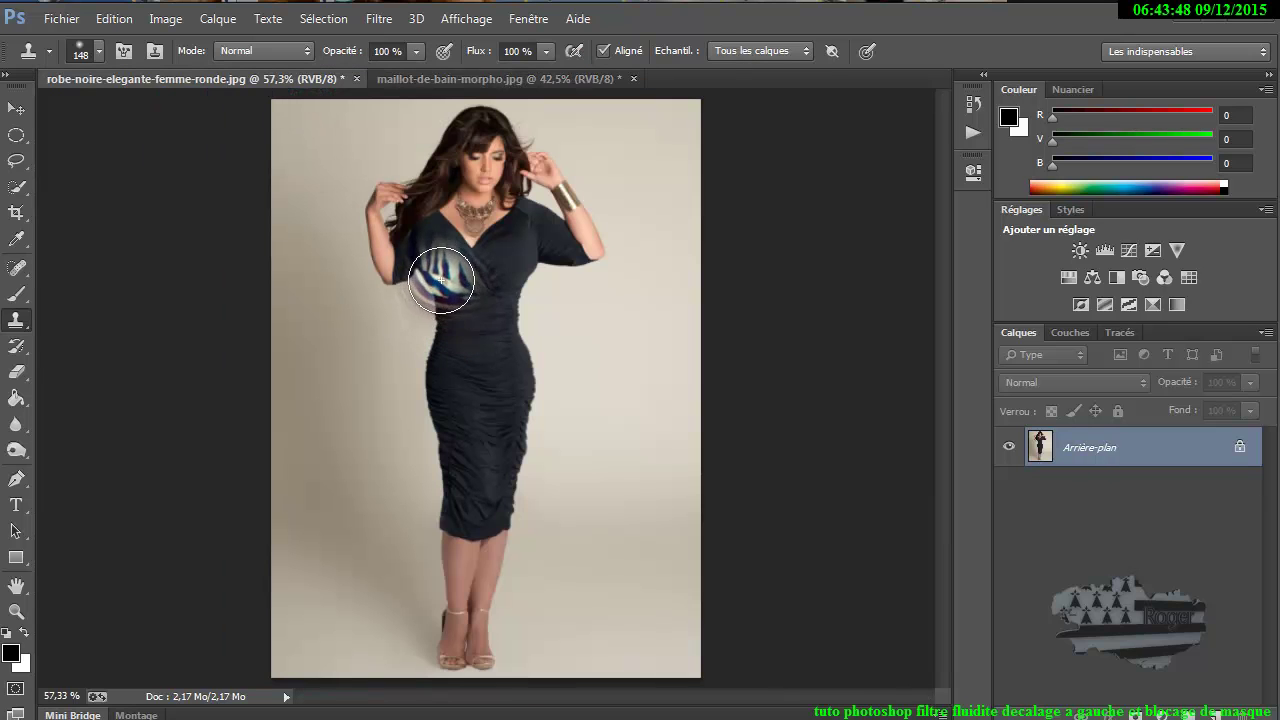
pyautogui.moveTo(446, 315)
pyautogui.mouseDown()
pyautogui.moveTo(431, 347)
pyautogui.moveTo(417, 297)
pyautogui.moveTo(422, 211)
pyautogui.moveTo(385, 241)
pyautogui.moveTo(393, 335)
pyautogui.moveTo(463, 286)
pyautogui.moveTo(467, 252)
pyautogui.moveTo(403, 278)
pyautogui.moveTo(561, 314)
pyautogui.moveTo(569, 245)
pyautogui.moveTo(480, 248)
pyautogui.moveTo(587, 247)
pyautogui.moveTo(529, 208)
pyautogui.moveTo(410, 206)
pyautogui.moveTo(574, 171)
pyautogui.moveTo(410, 159)
pyautogui.moveTo(583, 145)
pyautogui.moveTo(439, 131)
pyautogui.moveTo(597, 131)
pyautogui.moveTo(592, 345)
pyautogui.moveTo(533, 369)
pyautogui.moveTo(414, 356)
pyautogui.moveTo(473, 350)
pyautogui.moveTo(621, 382)
pyautogui.moveTo(402, 408)
pyautogui.moveTo(418, 437)
pyautogui.moveTo(618, 426)
pyautogui.moveTo(435, 488)
pyautogui.moveTo(595, 497)
pyautogui.moveTo(434, 520)
pyautogui.moveTo(575, 547)
pyautogui.moveTo(465, 558)
pyautogui.moveTo(419, 578)
pyautogui.moveTo(564, 605)
pyautogui.moveTo(466, 616)
pyautogui.mouseUp()
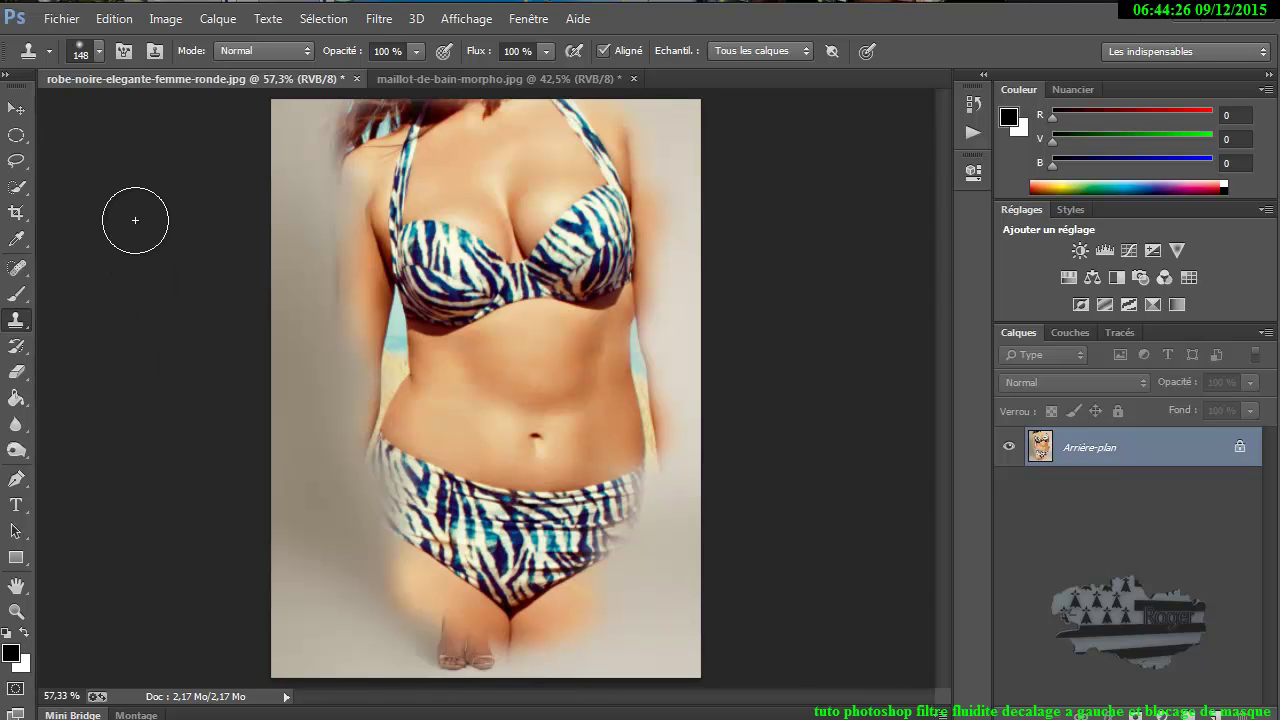
# Step: Create a new document with the default Photoshop preset and fill it with the sampled bikini figure using the Clone Stamp
pyautogui.click(62, 19)
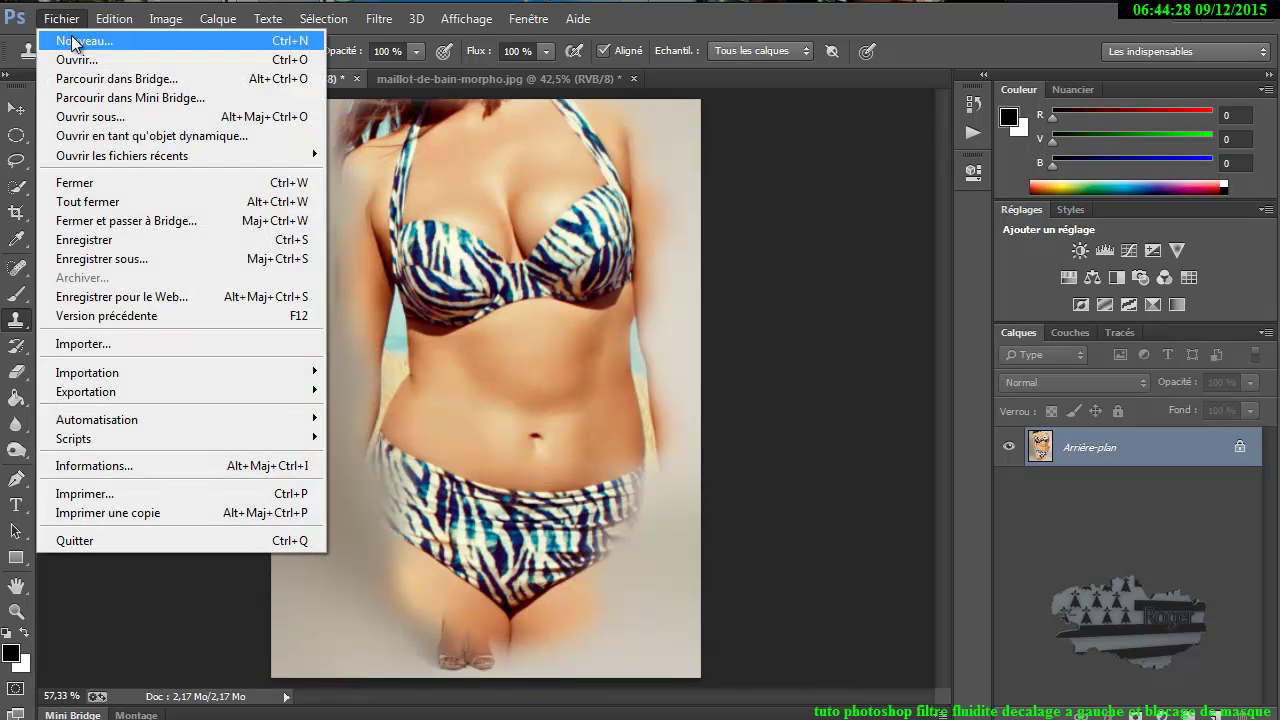
pyautogui.click(78, 42)
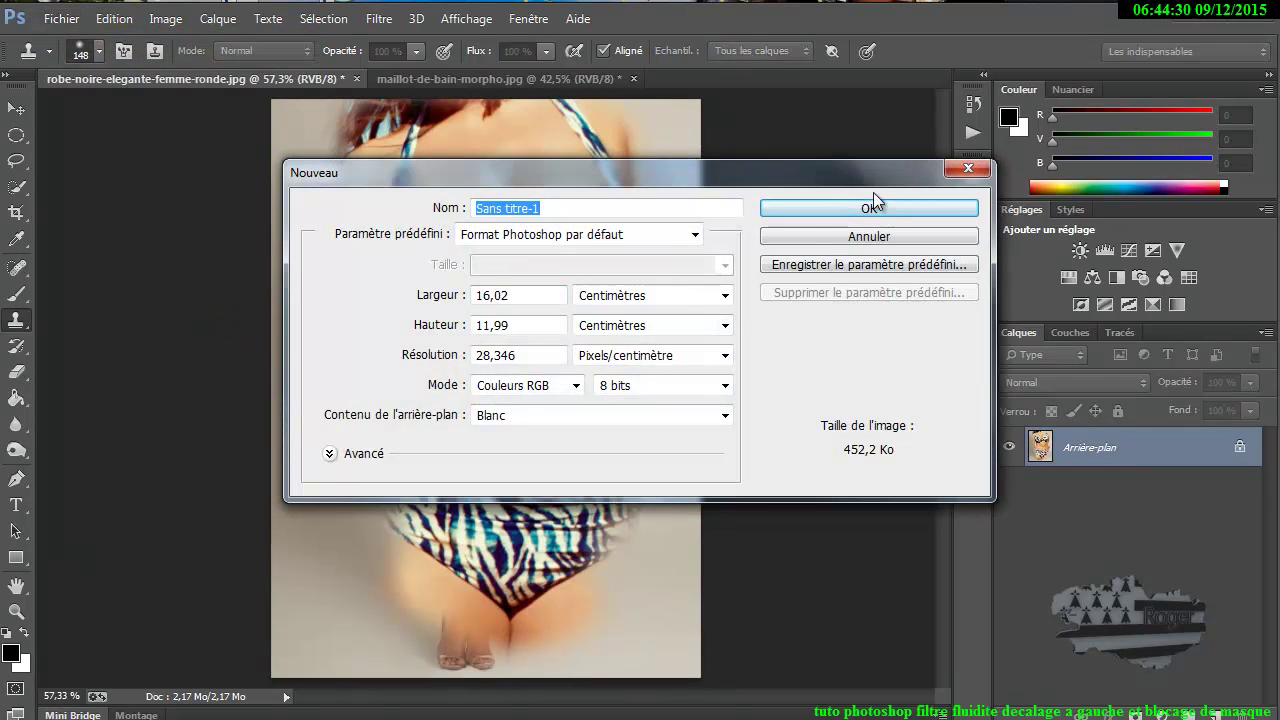
pyautogui.click(871, 203)
pyautogui.moveTo(614, 303)
pyautogui.mouseDown()
pyautogui.moveTo(491, 300)
pyautogui.moveTo(429, 391)
pyautogui.moveTo(391, 371)
pyautogui.moveTo(618, 353)
pyautogui.moveTo(289, 271)
pyautogui.moveTo(651, 257)
pyautogui.moveTo(609, 258)
pyautogui.moveTo(295, 385)
pyautogui.moveTo(677, 394)
pyautogui.moveTo(366, 509)
pyautogui.moveTo(620, 537)
pyautogui.moveTo(401, 558)
pyautogui.moveTo(716, 269)
pyautogui.moveTo(238, 332)
pyautogui.moveTo(420, 505)
pyautogui.moveTo(430, 230)
pyautogui.moveTo(229, 400)
pyautogui.mouseUp()
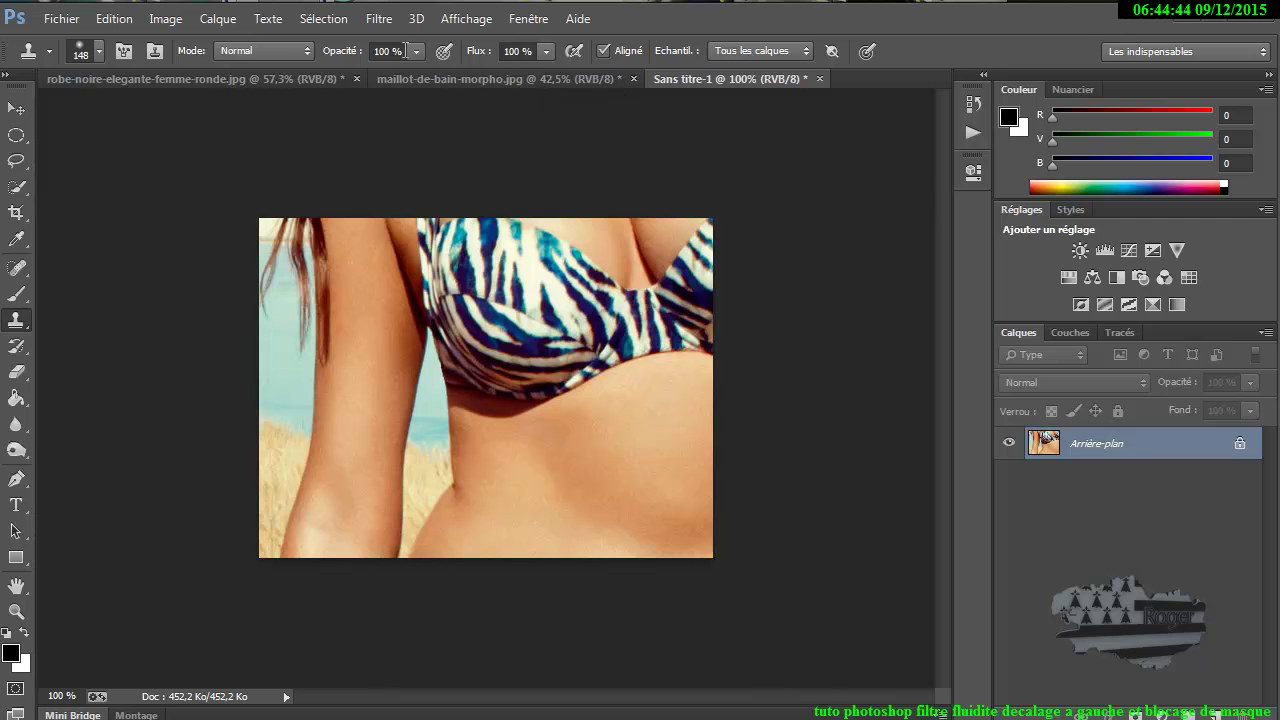
# Step: Try pinching the bikini top in the new document with the Liquify filter's Pucker tool at brush size 290, and cancel the filter
pyautogui.click(378, 19)
pyautogui.click(408, 172)
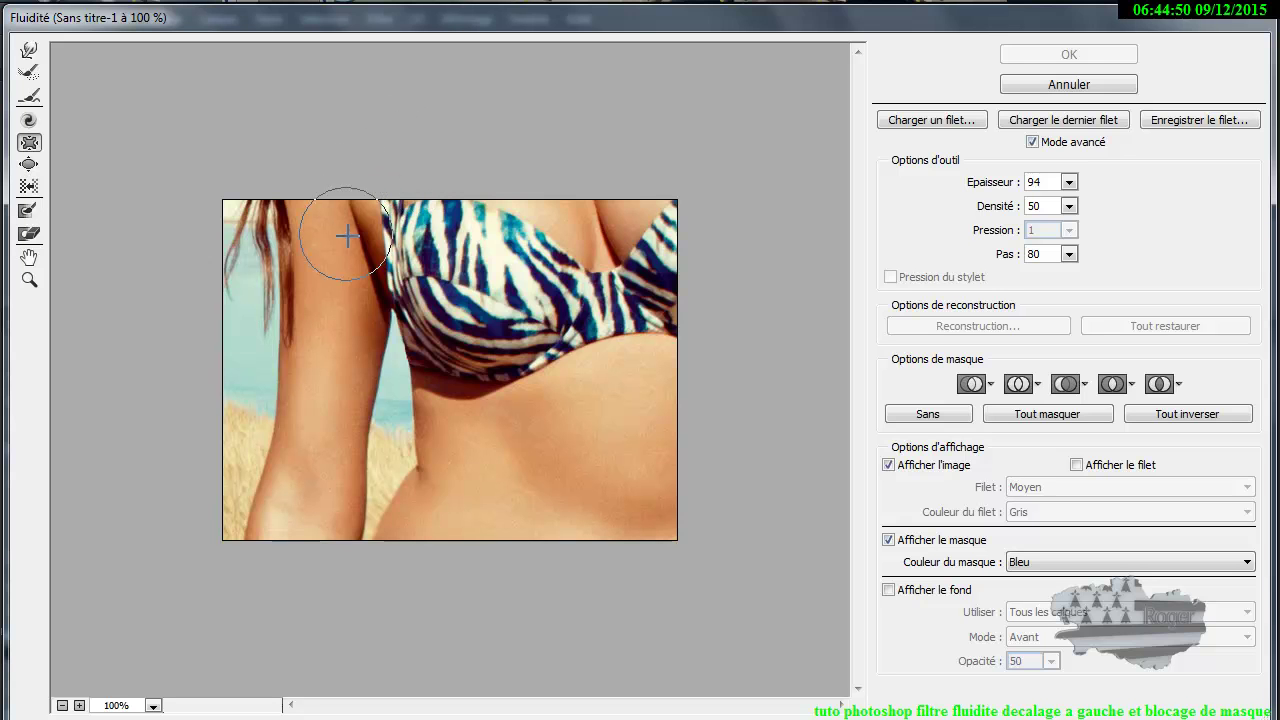
pyautogui.moveTo(459, 314); pyautogui.dragTo(576, 299)
pyautogui.click(487, 283)
pyautogui.moveTo(487, 283); pyautogui.dragTo(512, 311)
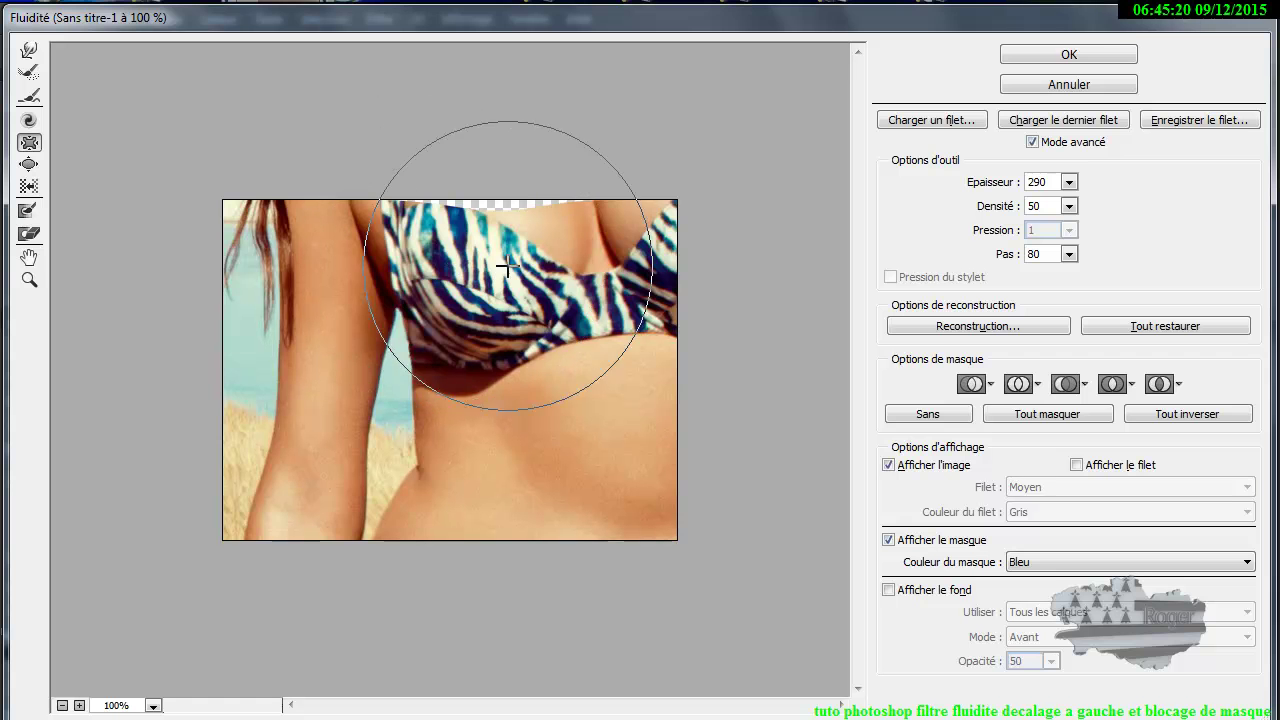
pyautogui.click(1037, 88)
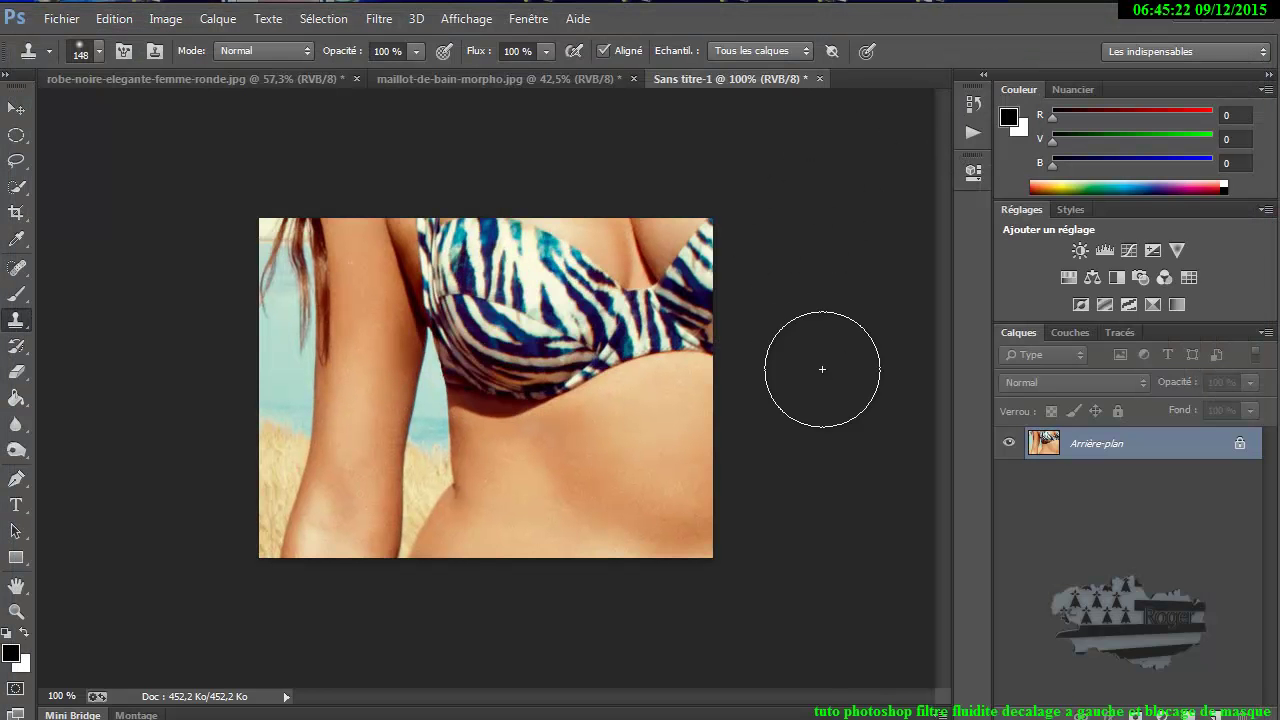